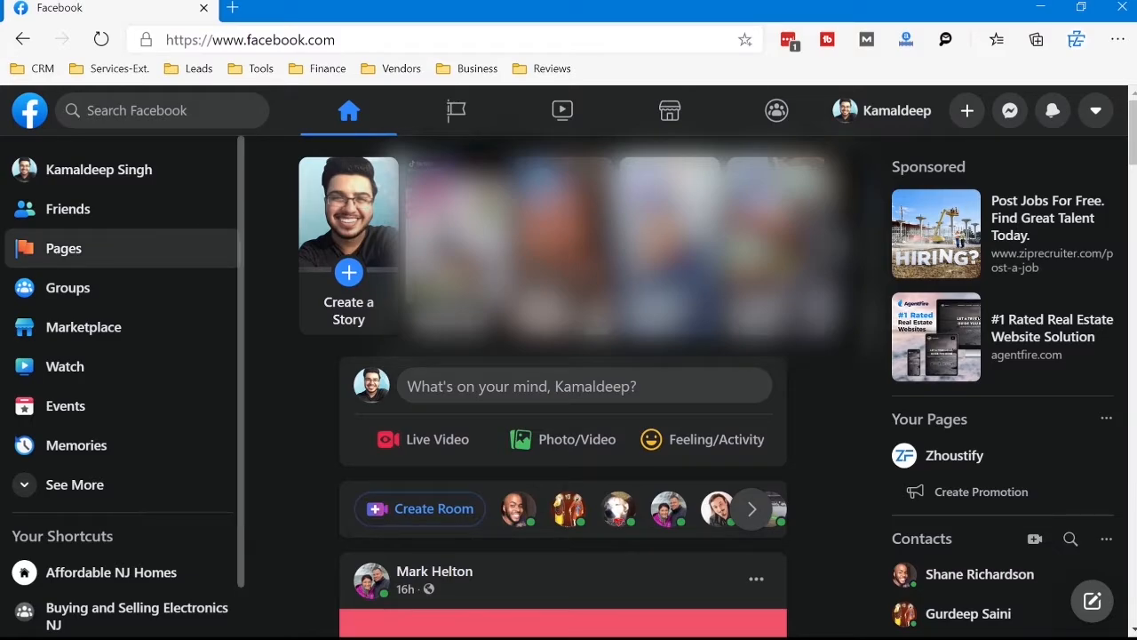
# Step: Open the Zhoustify page from the list of managed Facebook Pages
pyautogui.click(63, 248)
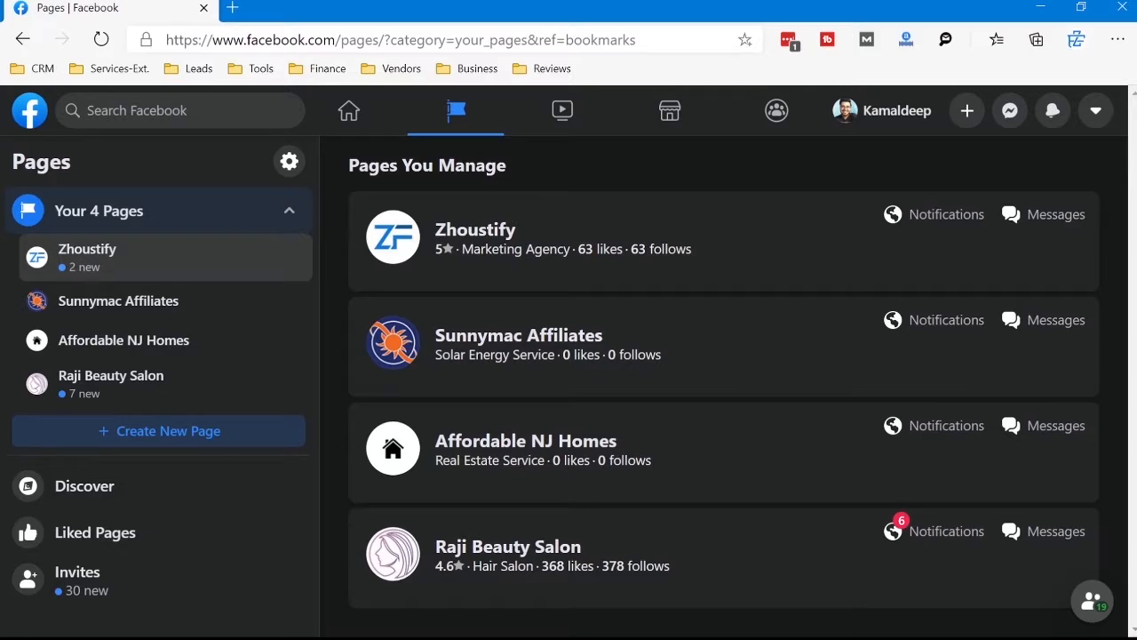
pyautogui.click(116, 258)
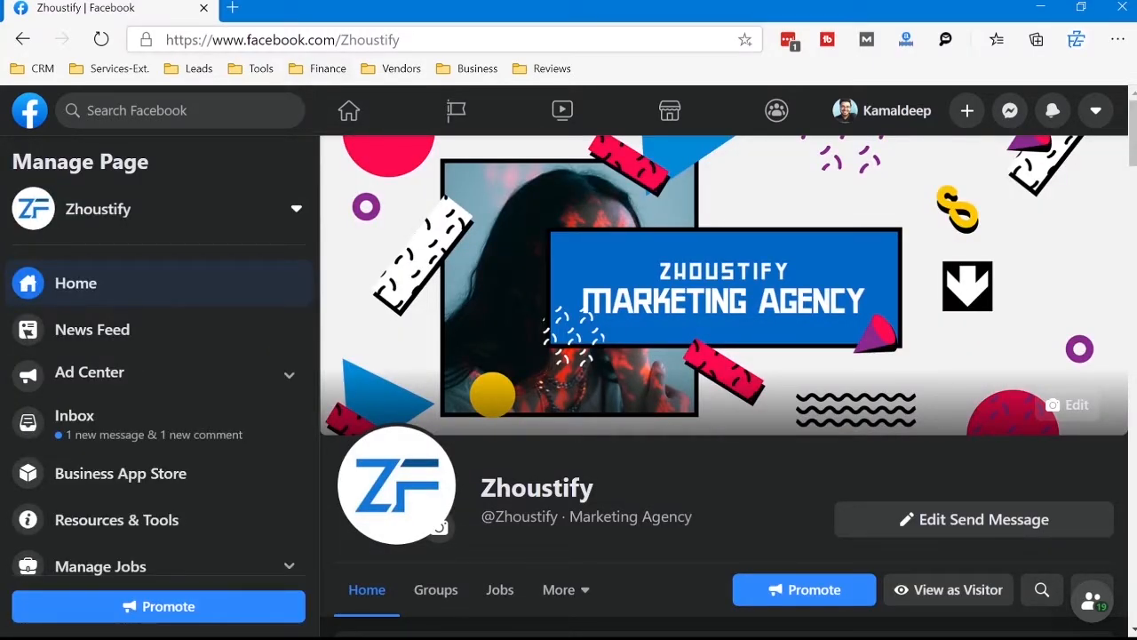
# Step: Replace the part of the page address before Zhoustify with business.facebook.com/settings/people/
pyautogui.moveTo(342, 39); pyautogui.dragTo(165, 39)
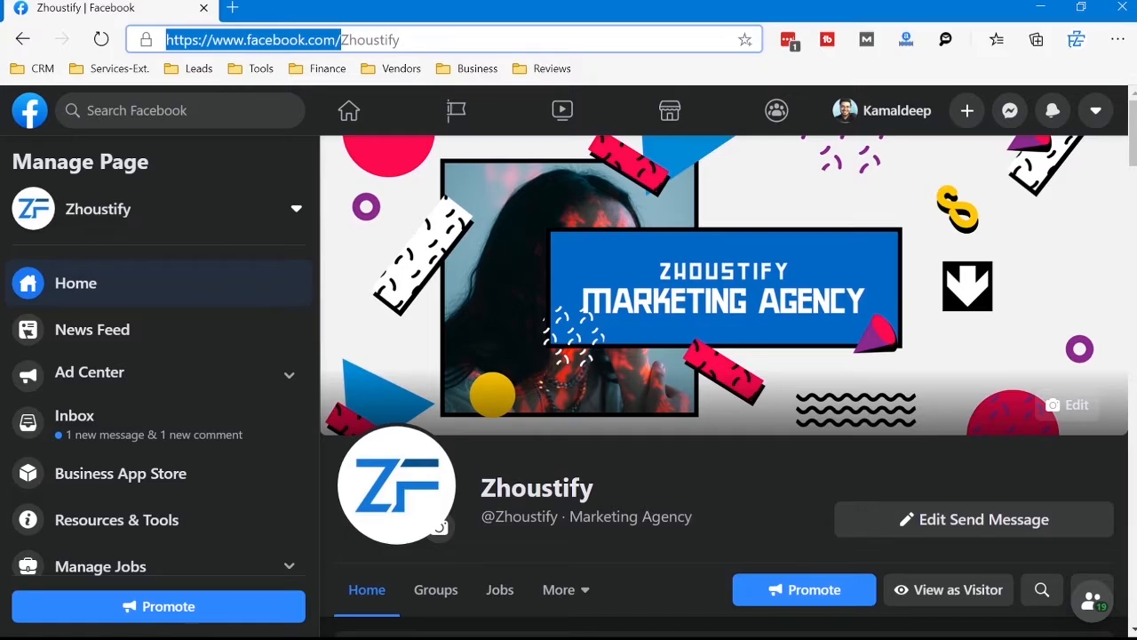
pyautogui.write('business')
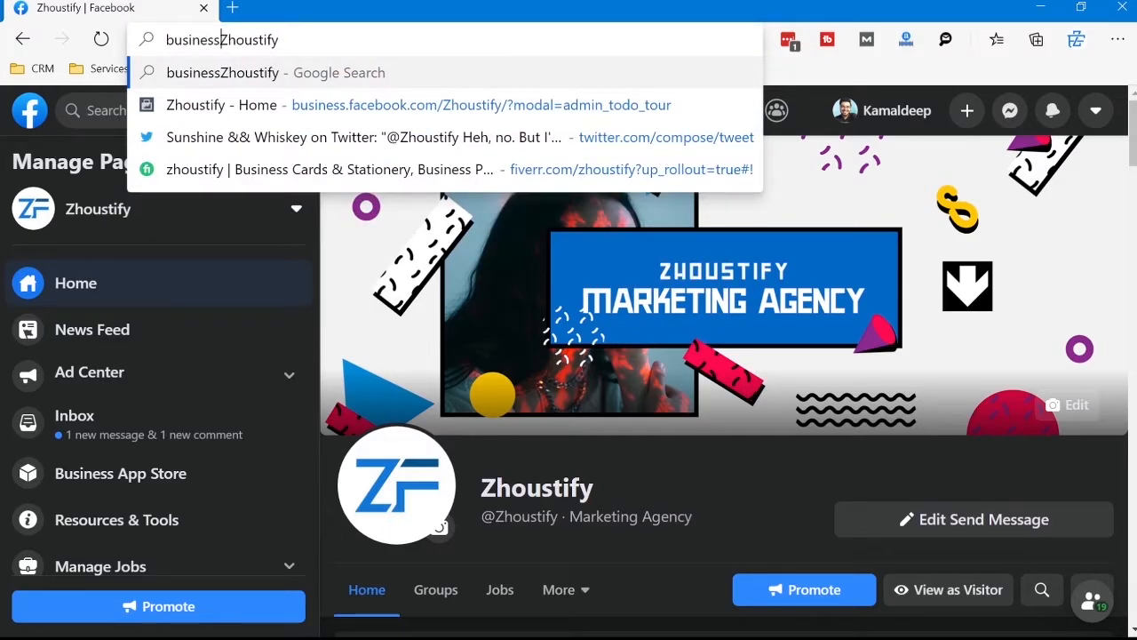
pyautogui.write('.facebo')
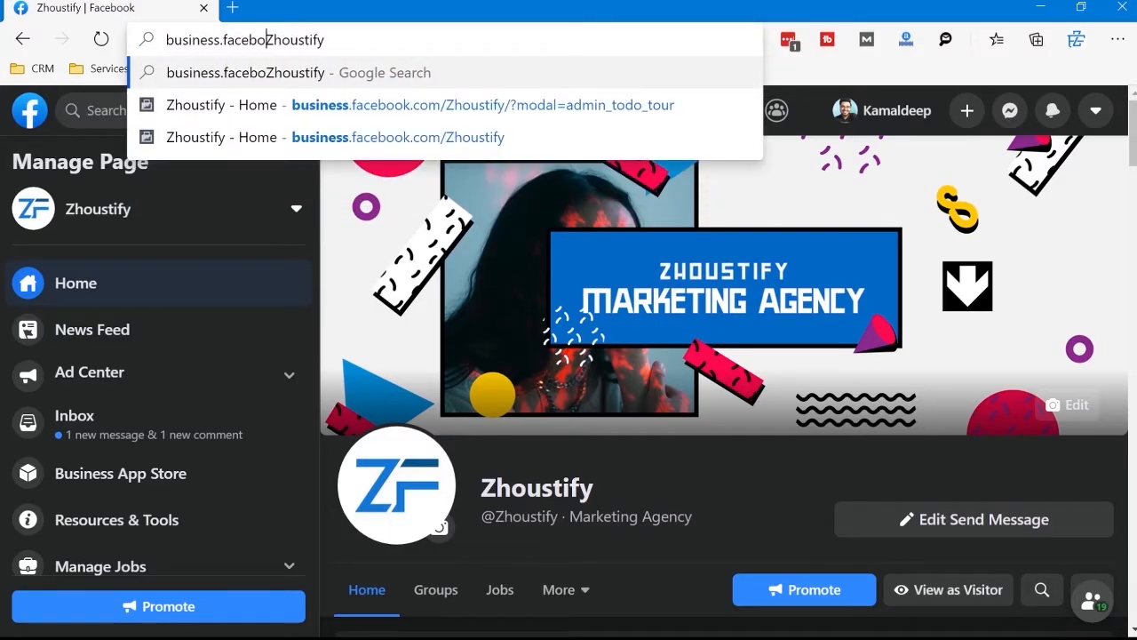
pyautogui.write('ok.com')
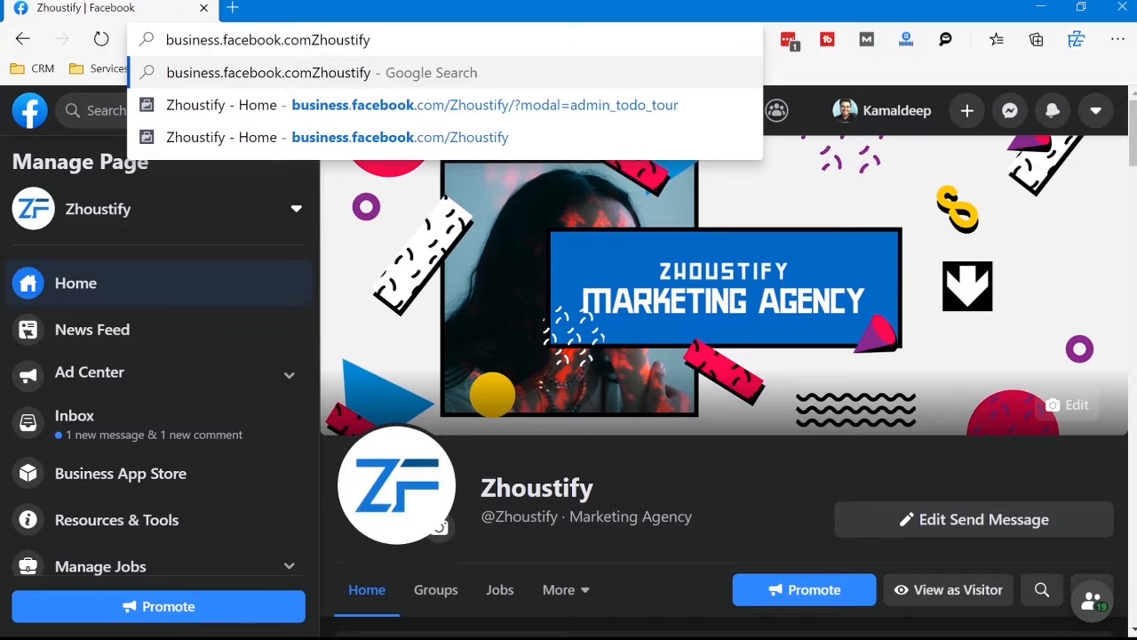
pyautogui.write('/')
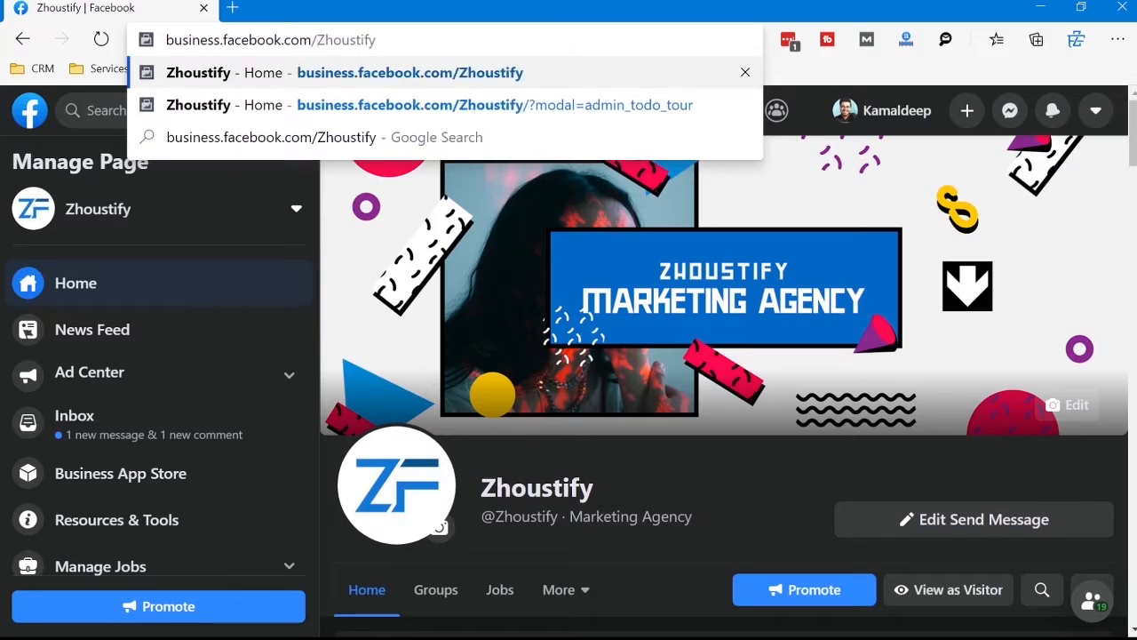
pyautogui.write('settings/')
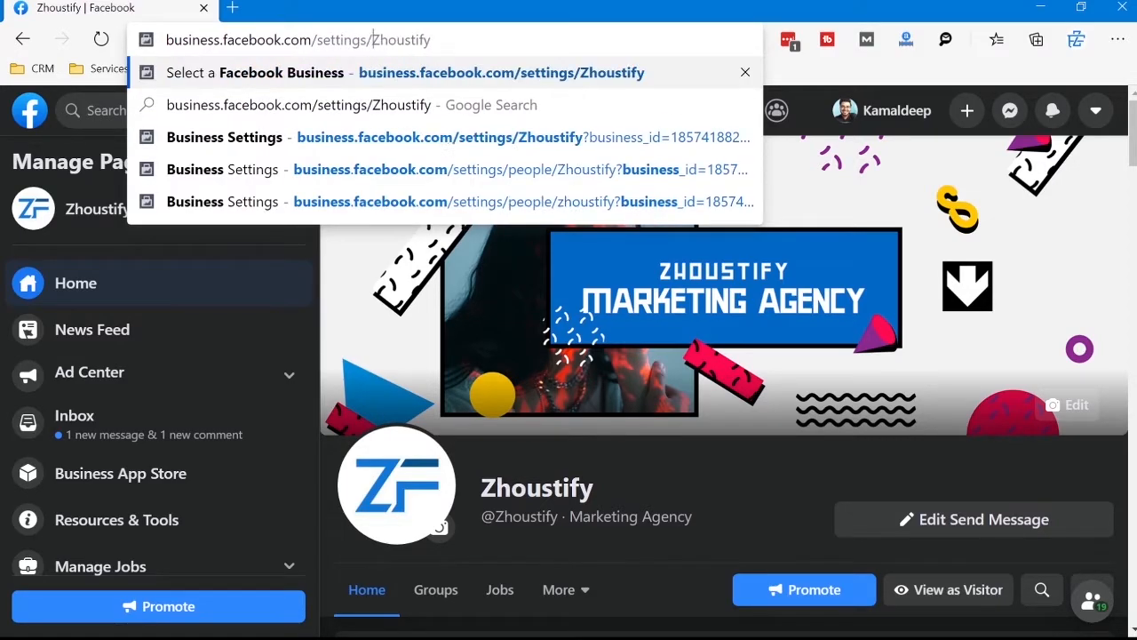
pyautogui.write('people')
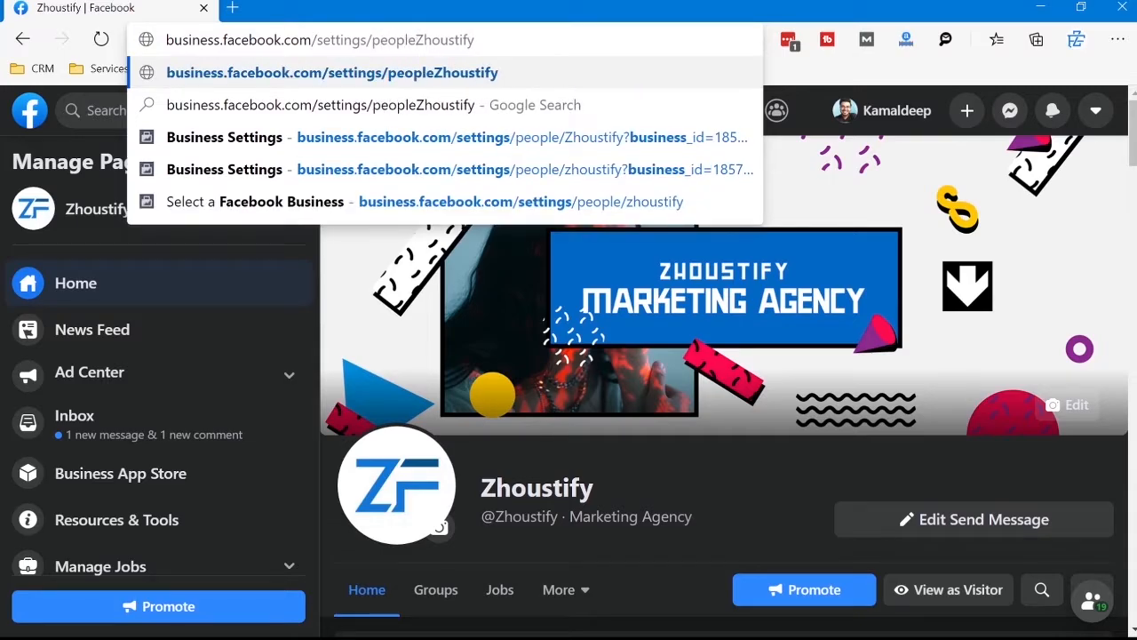
pyautogui.write('/')
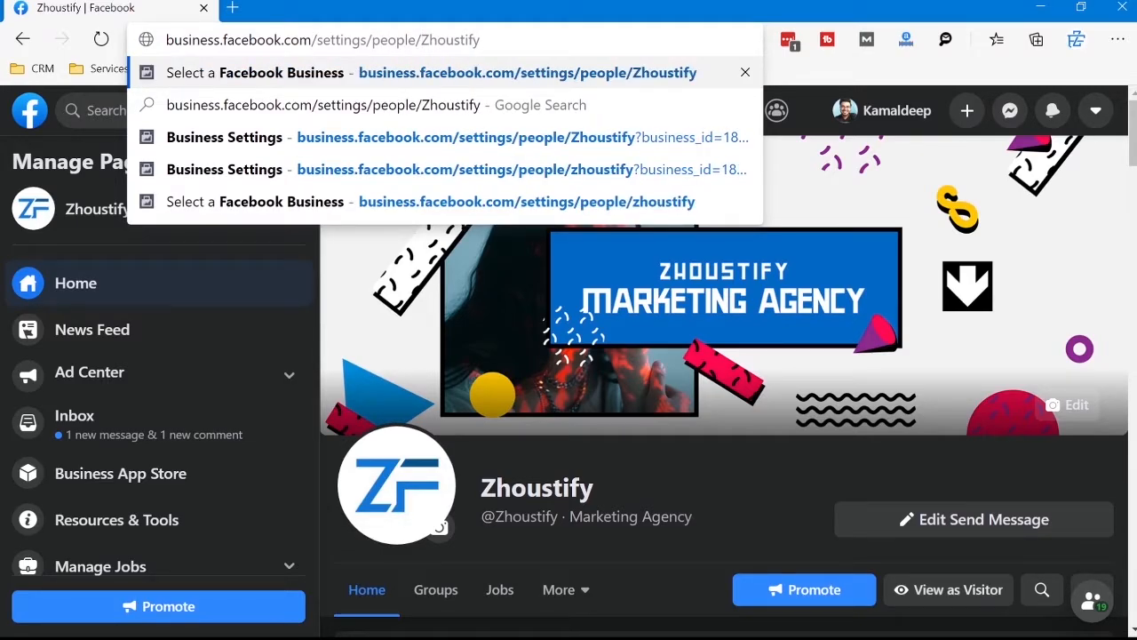
# Step: Check the page name and the path in the edited address and load the business's People settings
pyautogui.hotkey('shift', 'Right')
pyautogui.hotkey('shift', 'Right')
pyautogui.hotkey('shift', 'Right')
pyautogui.hotkey('shift', 'Right')
pyautogui.hotkey('shift', 'Right')
pyautogui.hotkey('shift', 'Right')
pyautogui.hotkey('shift', 'Right')
pyautogui.hotkey('shift', 'Right')
pyautogui.hotkey('shift', 'Right')
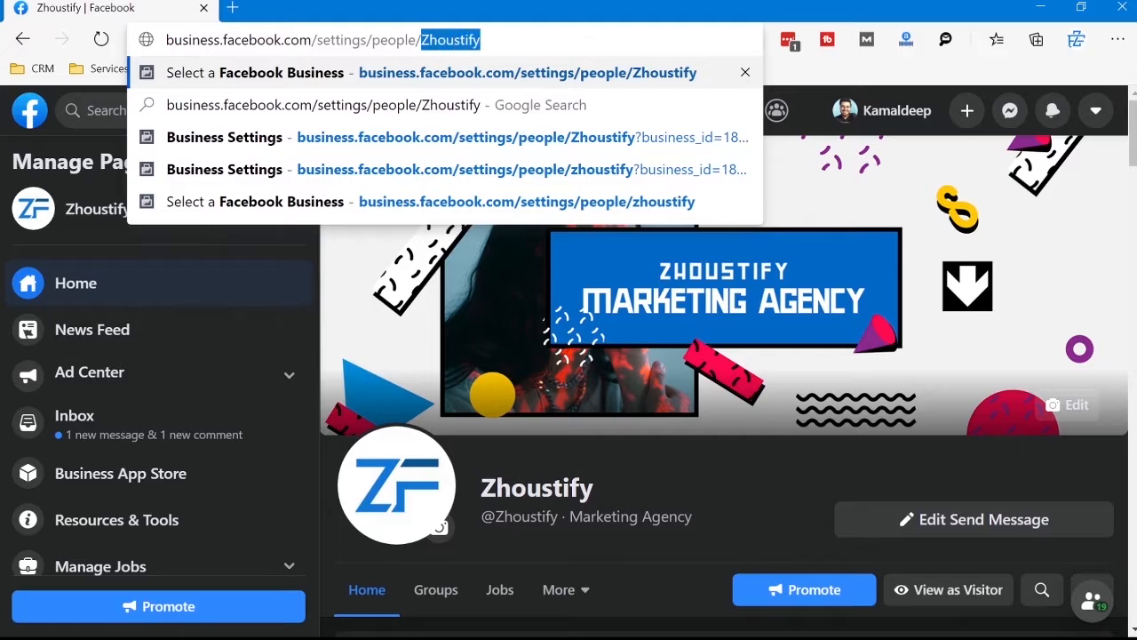
pyautogui.press('Right')
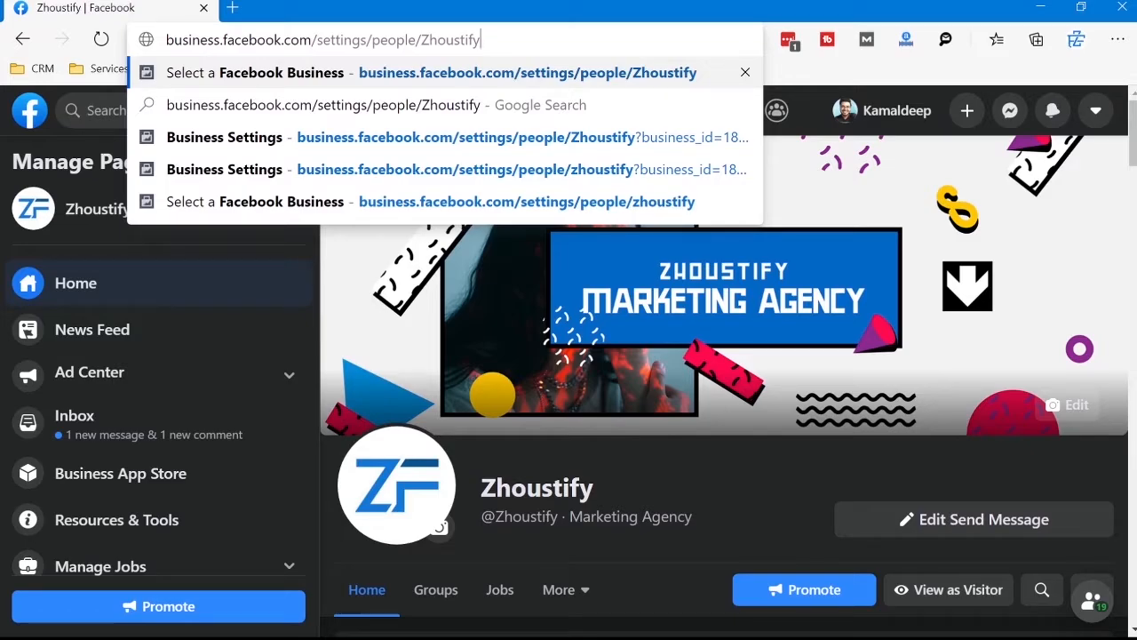
pyautogui.hotkey('ctrl', 'Left')
pyautogui.hotkey('ctrl', 'shift', 'Left')
pyautogui.hotkey('ctrl', 'shift', 'Left')
pyautogui.hotkey('ctrl', 'shift', 'Left')
pyautogui.hotkey('ctrl', 'shift', 'Left')
pyautogui.hotkey('ctrl', 'shift', 'Left')
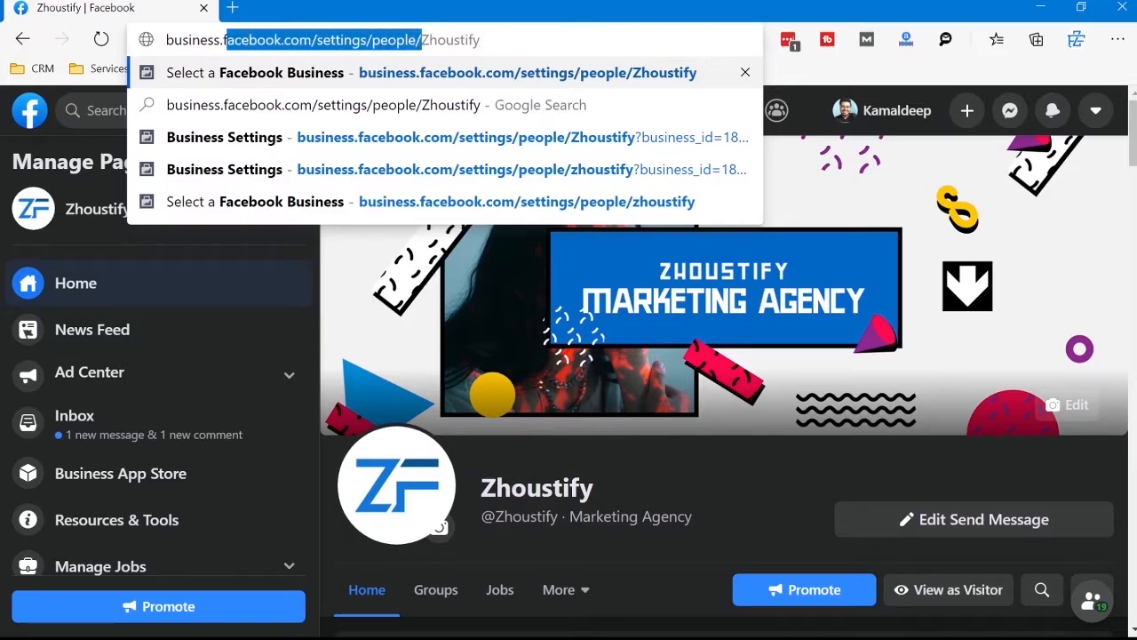
pyautogui.press('End')
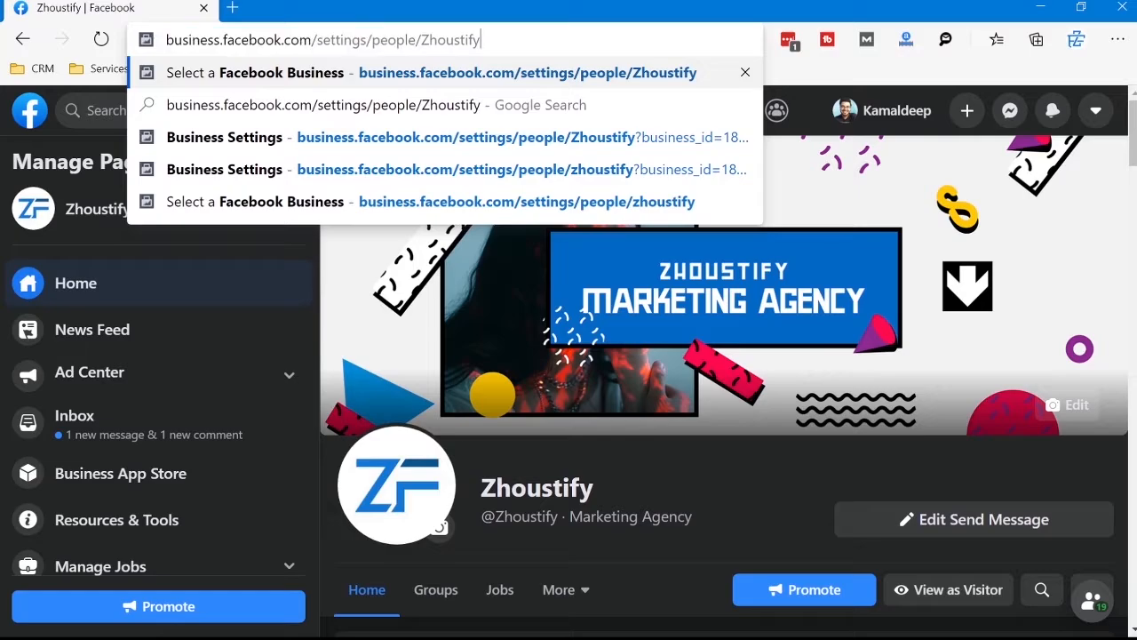
pyautogui.press('Return')
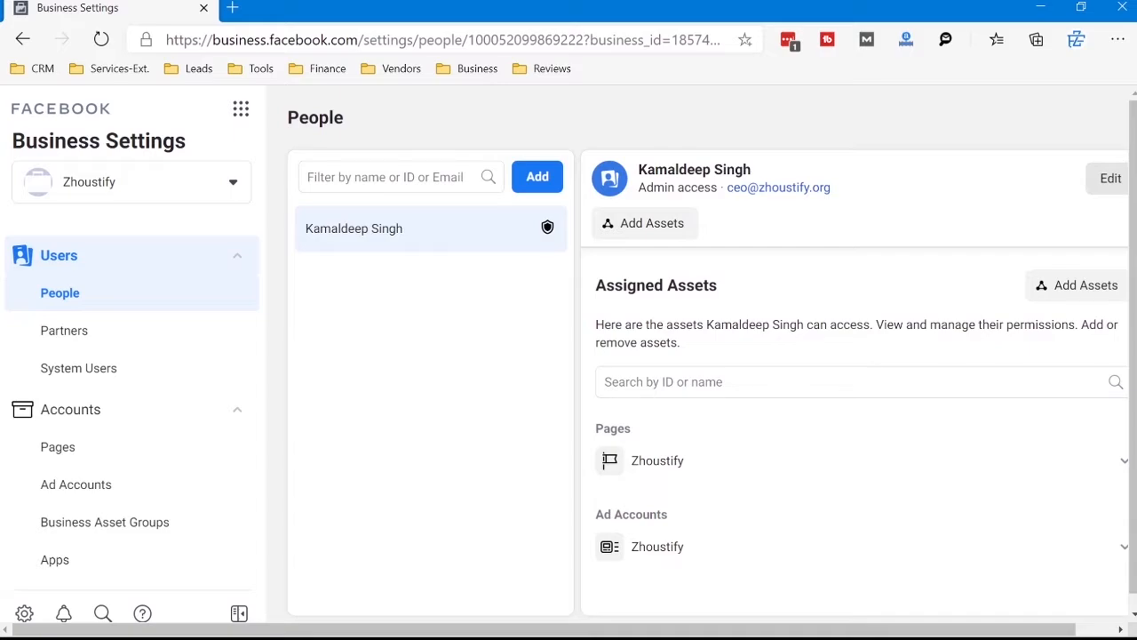
# Step: Start inviting a new person to the Zhoustify business and show the advanced role options
pyautogui.click(385, 177)
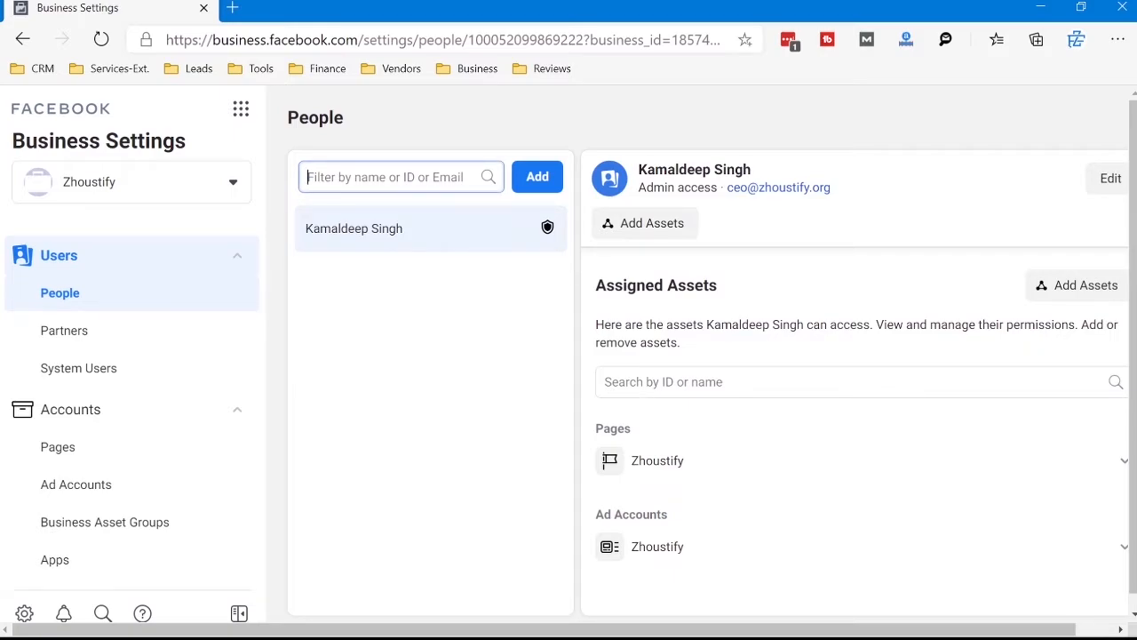
pyautogui.scroll(-1, 568, 356)
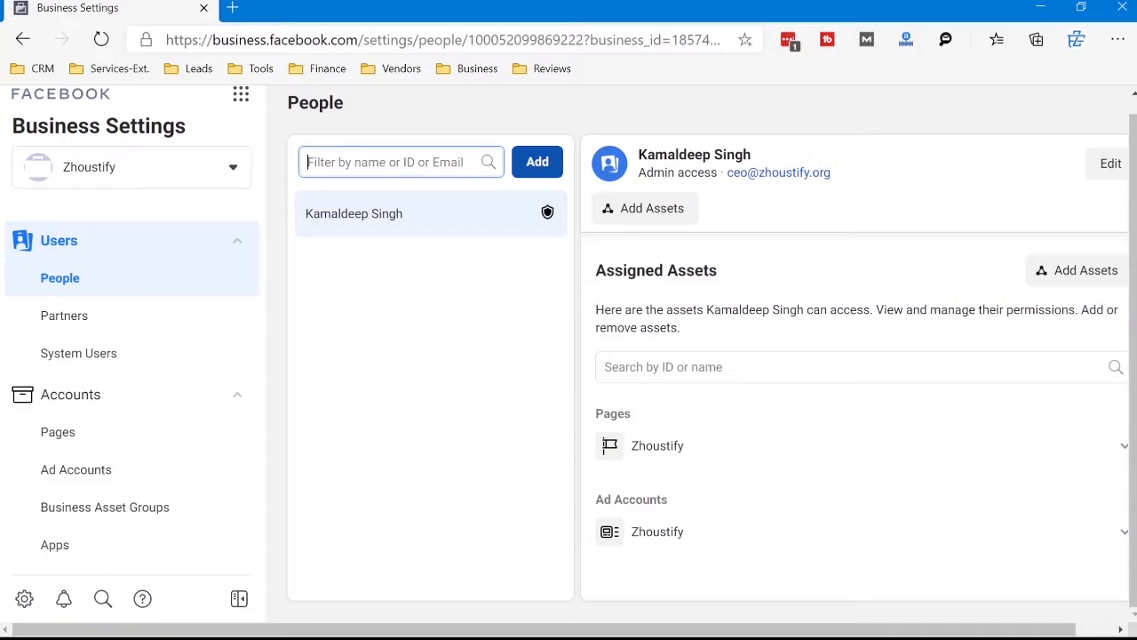
pyautogui.click(537, 162)
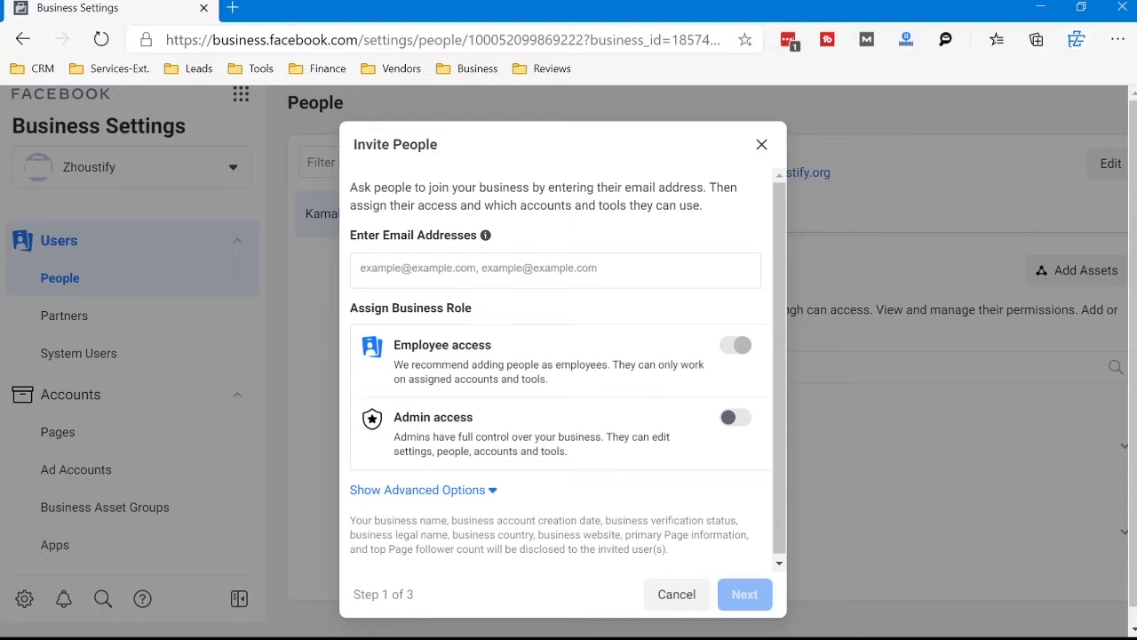
pyautogui.click(423, 490)
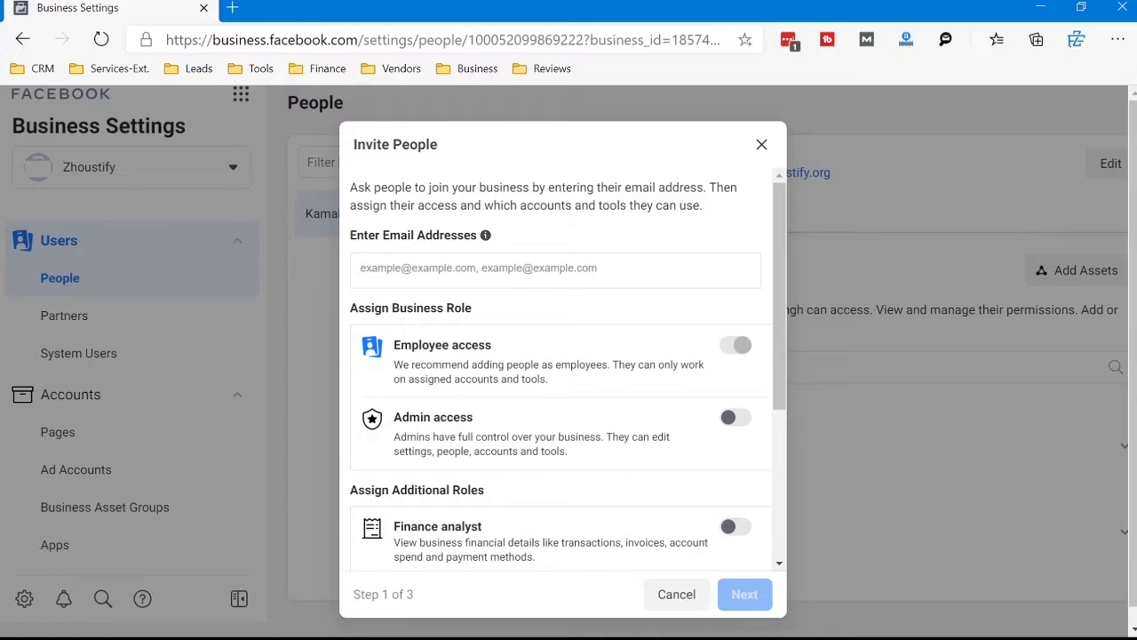
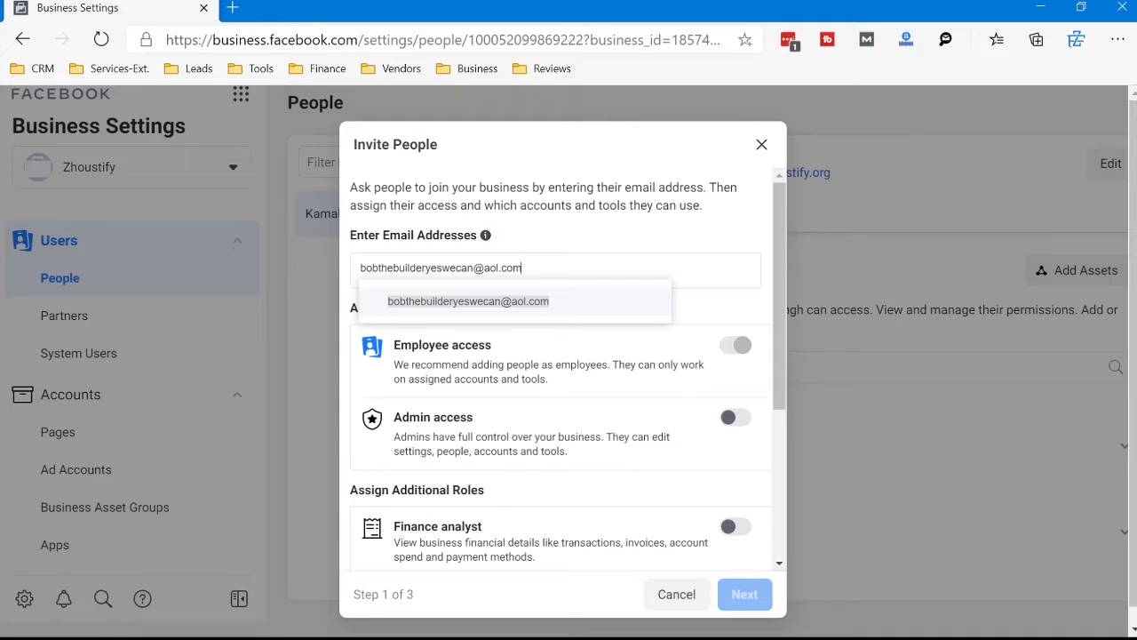
# Step: Enter the invitee's email address, and try Admin access before returning to Employee access only
pyautogui.click(735, 417)
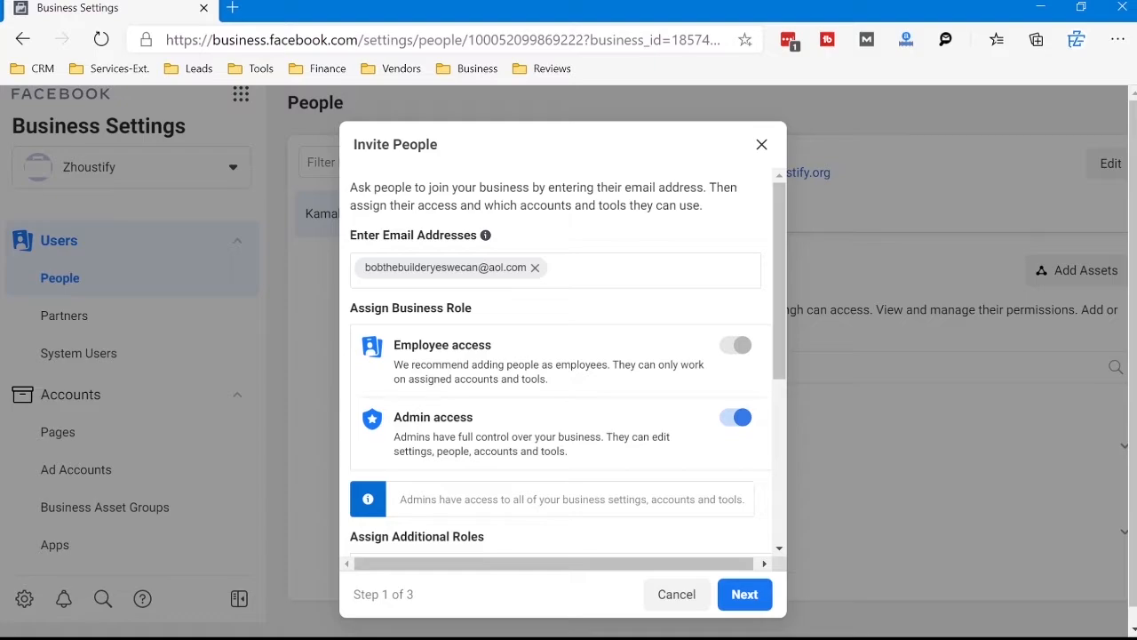
pyautogui.click(736, 417)
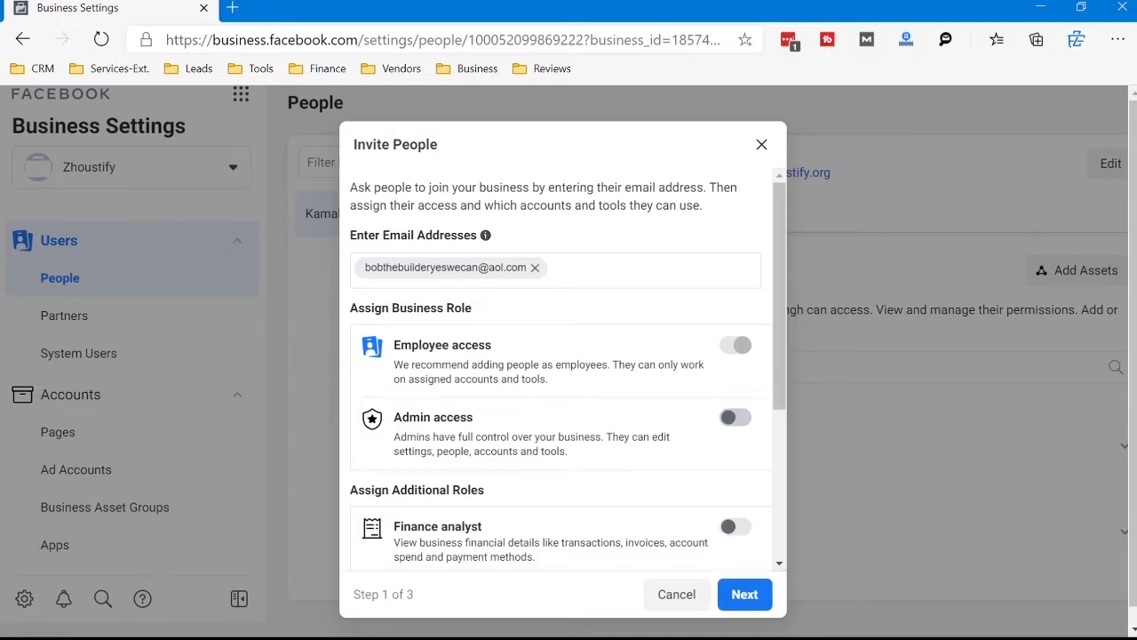
# Step: Examine the Employee access description and the additional roles offered for the invitee
pyautogui.moveTo(402, 364); pyautogui.dragTo(549, 379)
pyautogui.click(553, 380)
pyautogui.moveTo(401, 345); pyautogui.dragTo(480, 345)
pyautogui.scroll(-2, 484, 351)
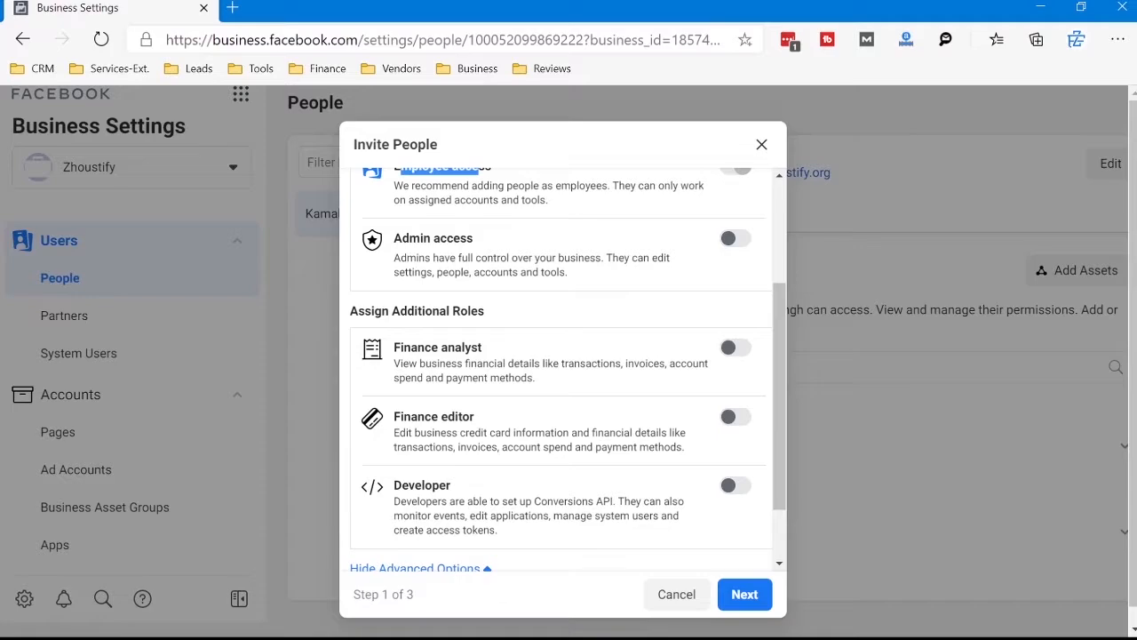
pyautogui.scroll(-1, 484, 351)
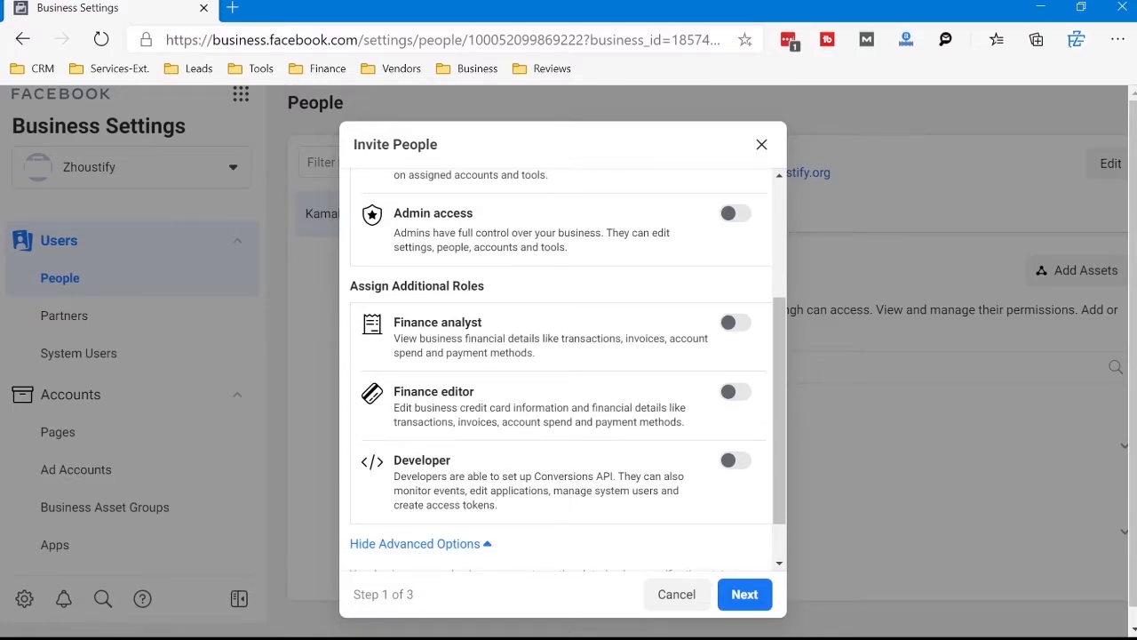
# Step: Try the Finance analyst role, examine its description, and switch the role back off
pyautogui.click(736, 322)
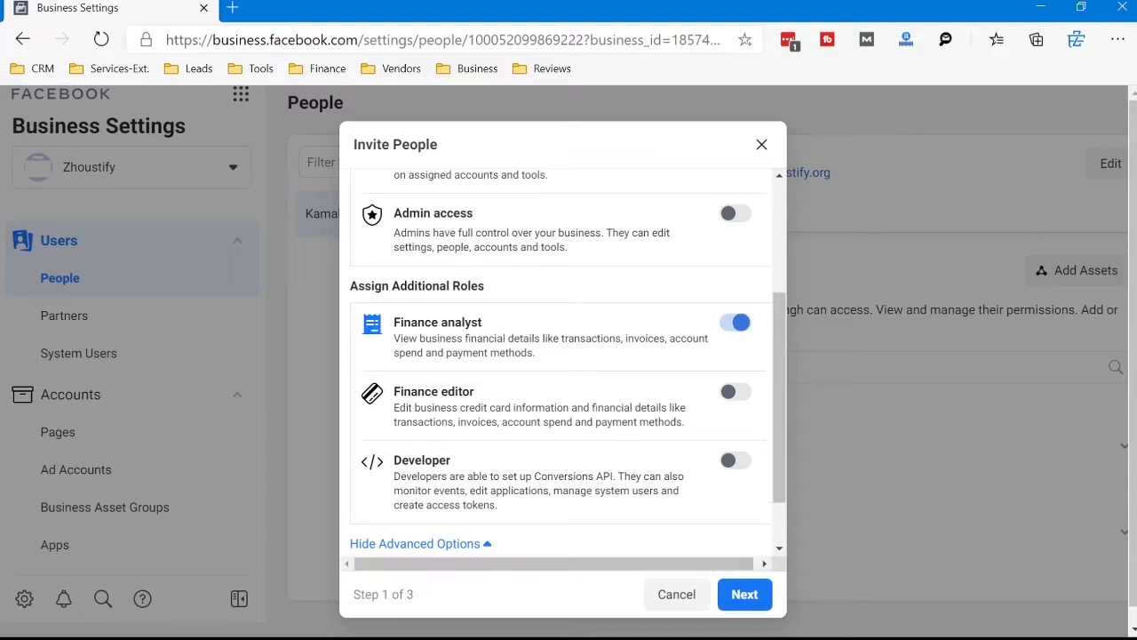
pyautogui.moveTo(547, 338); pyautogui.dragTo(535, 353)
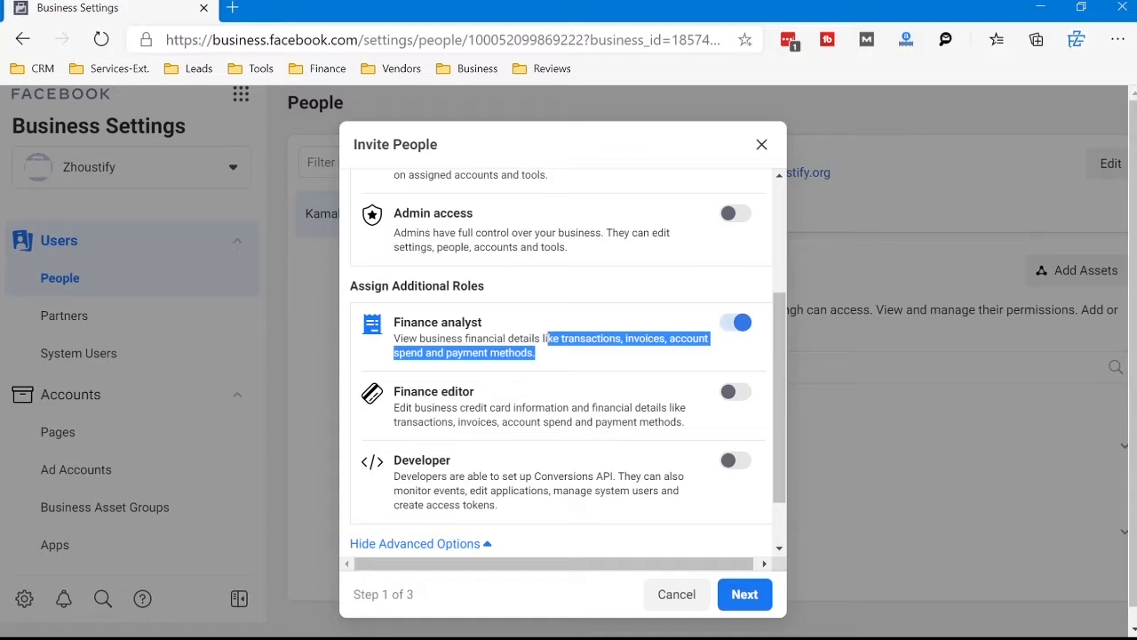
pyautogui.click(735, 323)
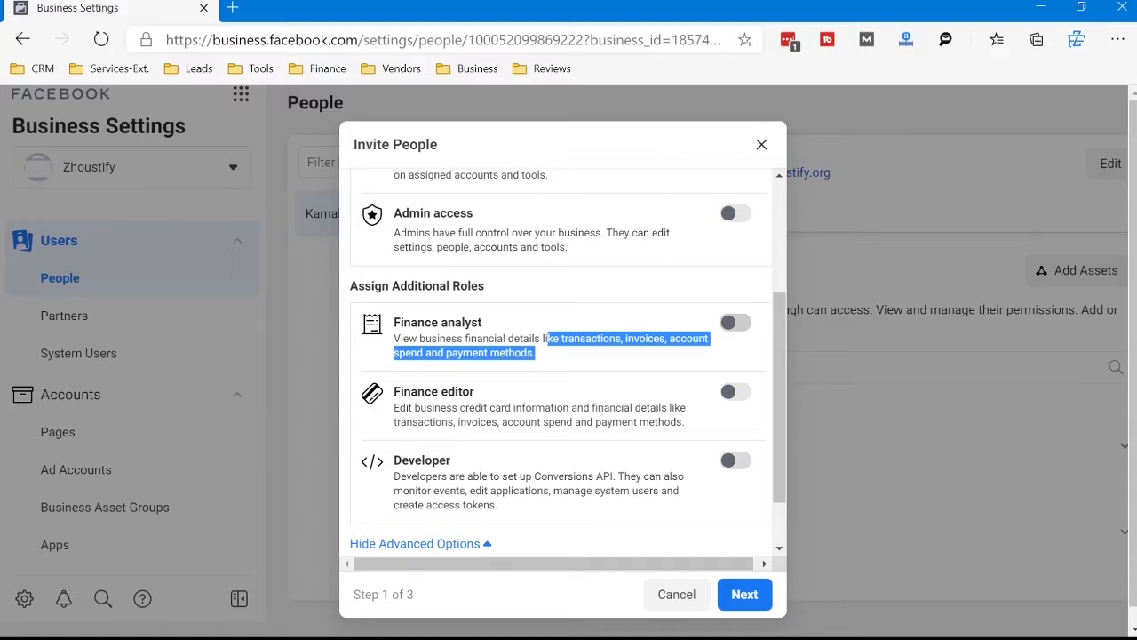
# Step: Assign the Developer and Finance analyst roles to the invitee and review the invitation's settings
pyautogui.click(736, 461)
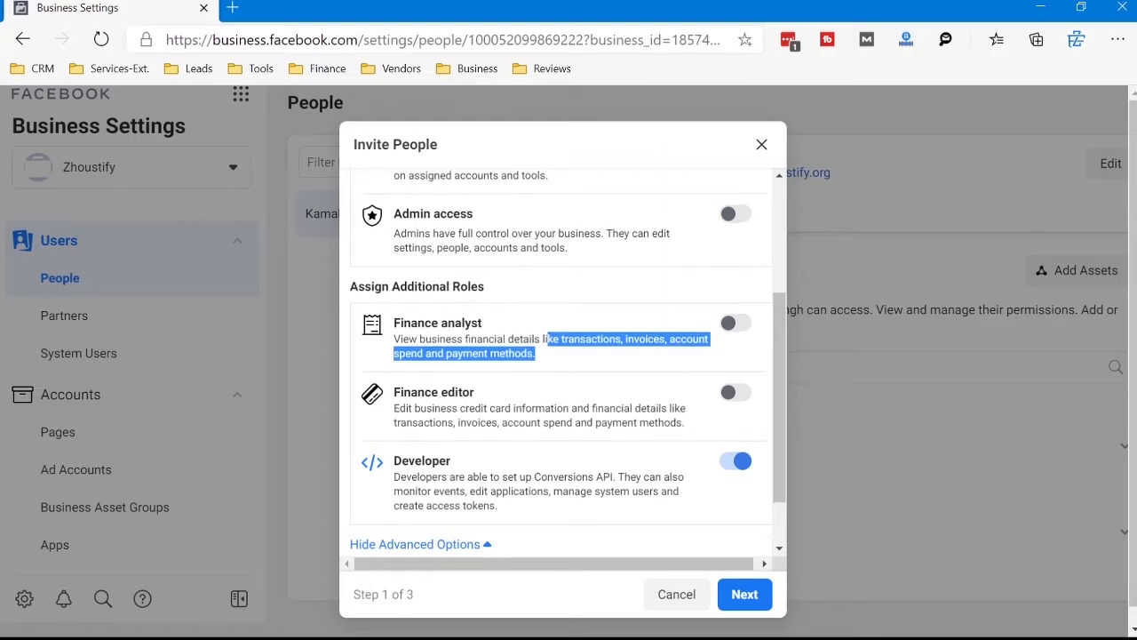
pyautogui.scroll(1, 561, 361)
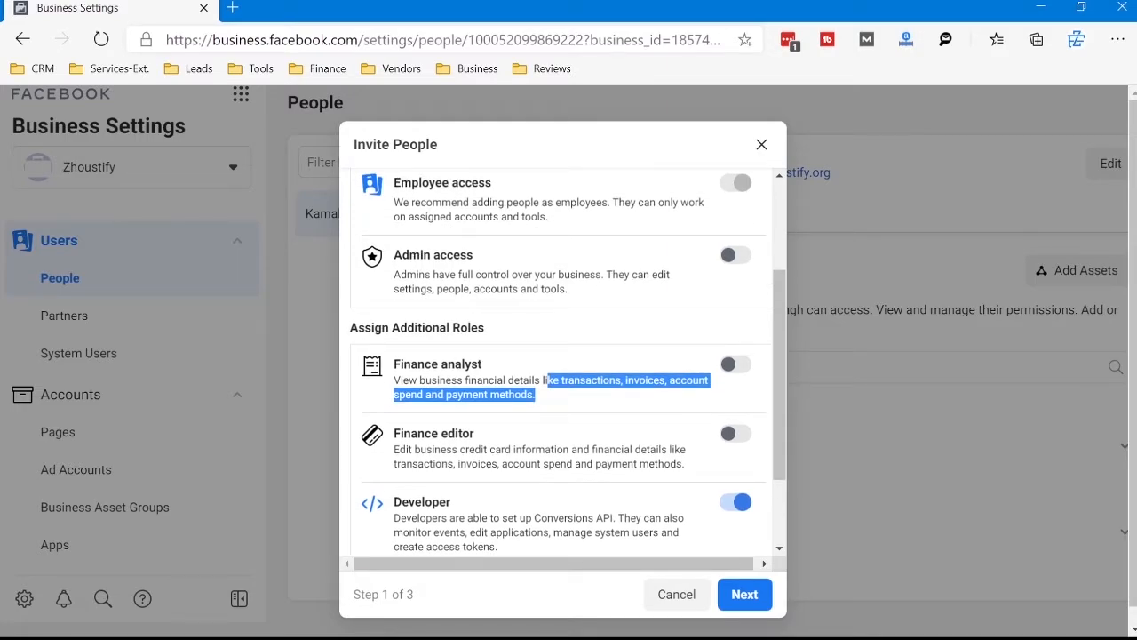
pyautogui.click(542, 396)
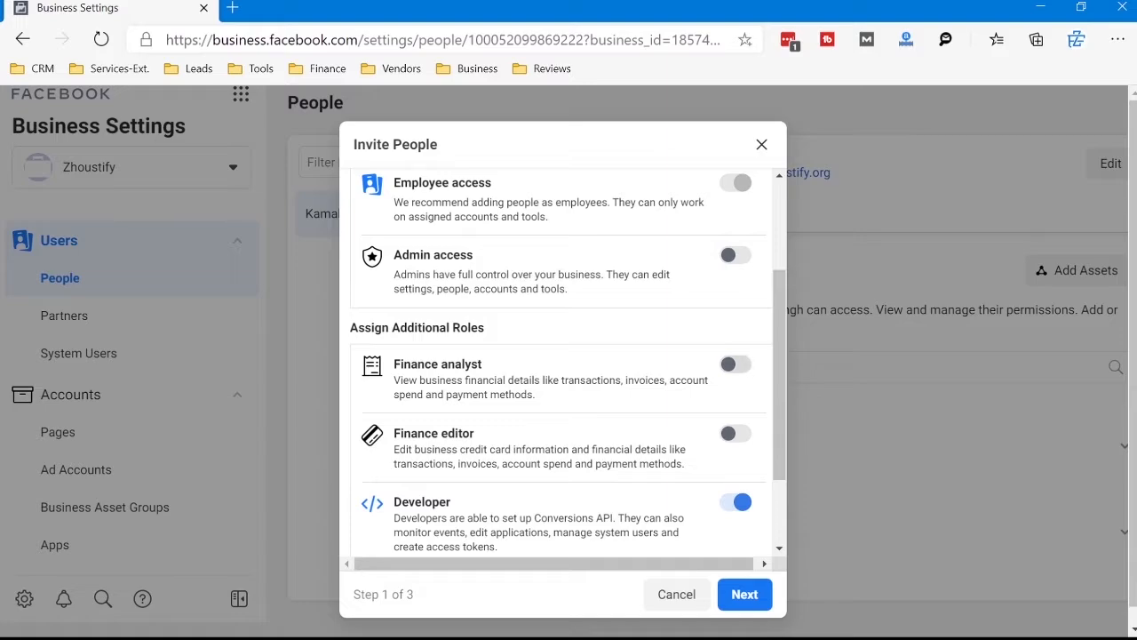
pyautogui.click(736, 364)
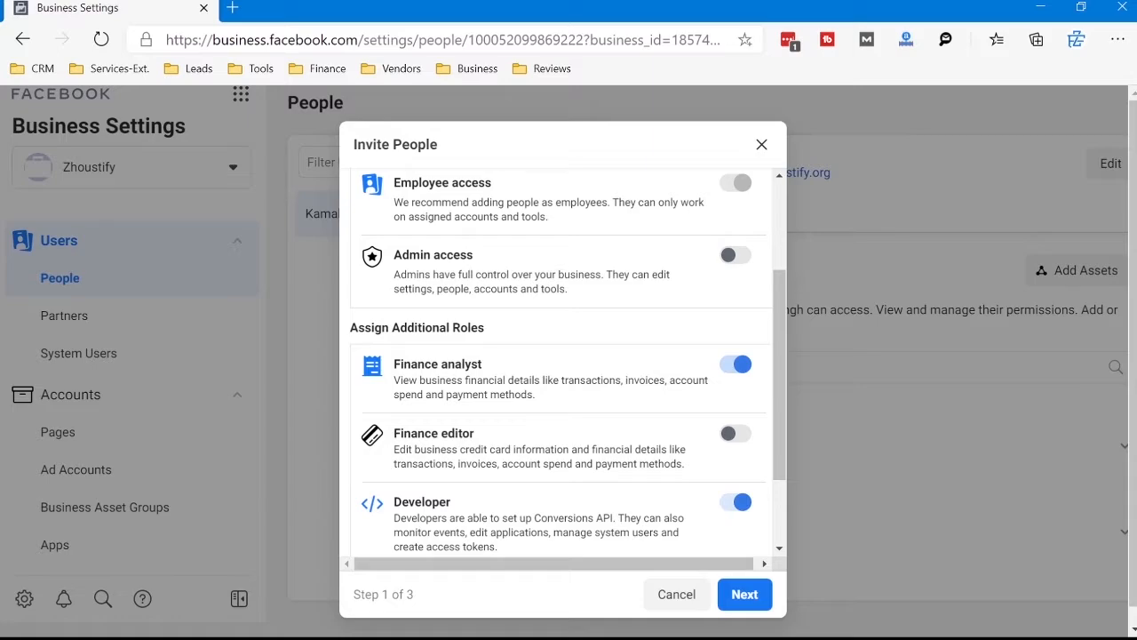
pyautogui.scroll(-1, 560, 362)
pyautogui.scroll(2, 560, 362)
pyautogui.scroll(-3, 560, 362)
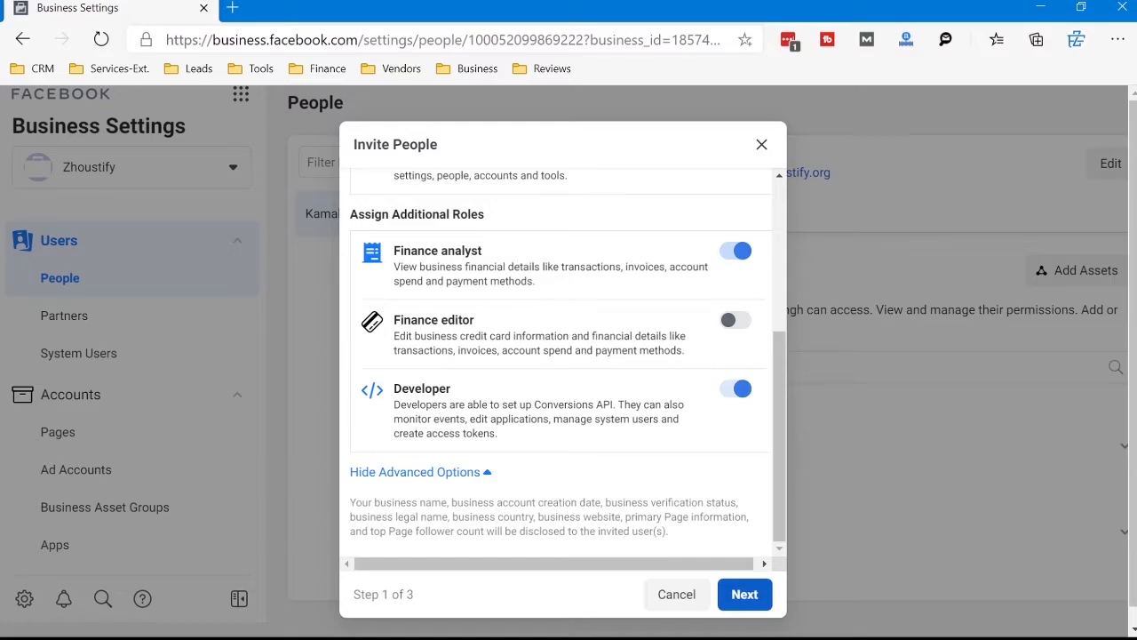
pyautogui.scroll(4, 560, 361)
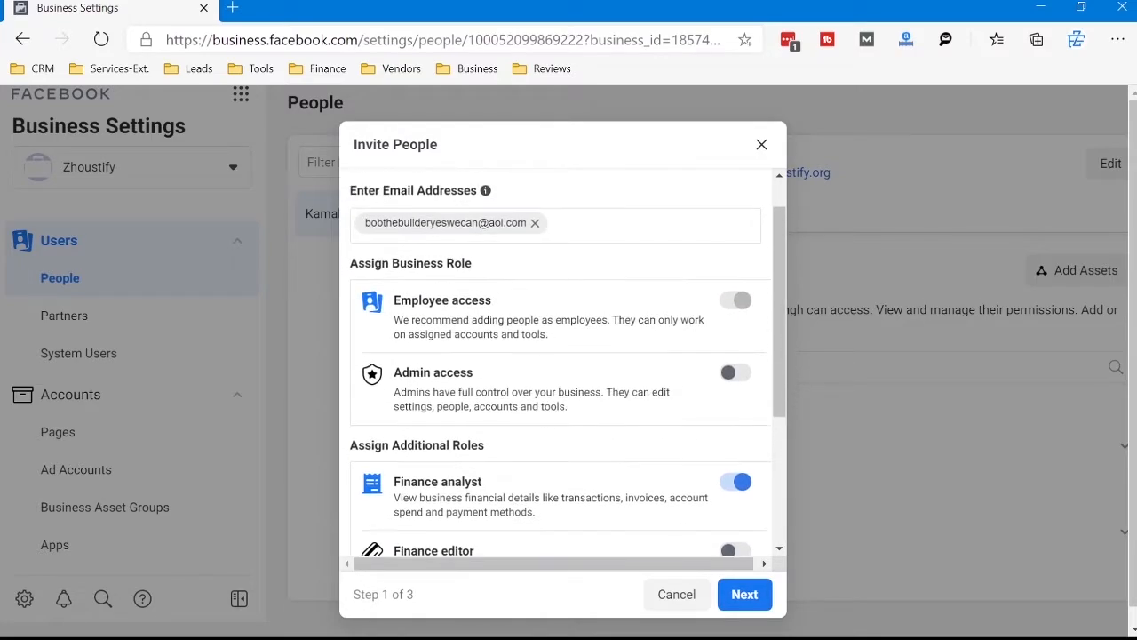
# Step: Switch off the Finance analyst and Developer roles for the invitee and review the remaining access options
pyautogui.scroll(-2, 559, 362)
pyautogui.click(736, 350)
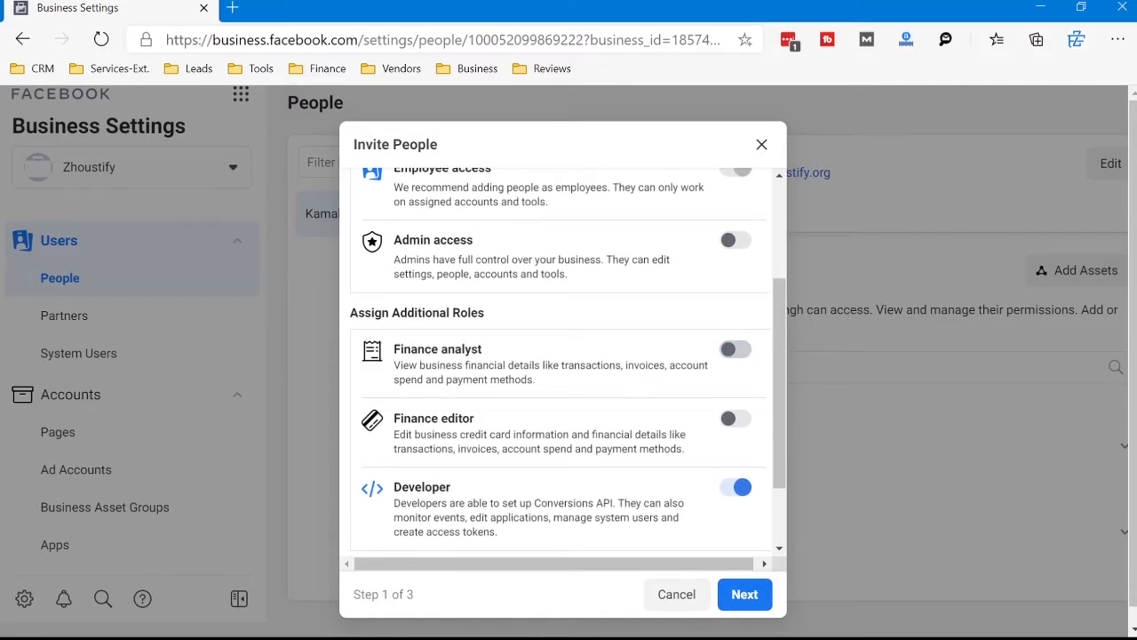
pyautogui.click(736, 487)
pyautogui.scroll(-1, 559, 361)
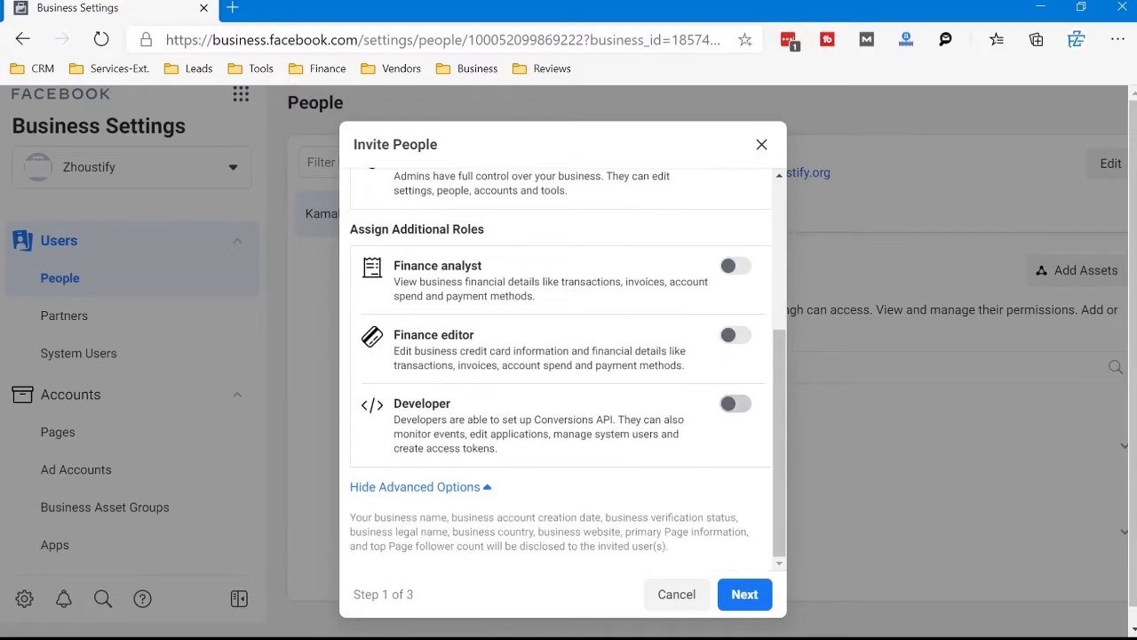
pyautogui.scroll(4, 559, 361)
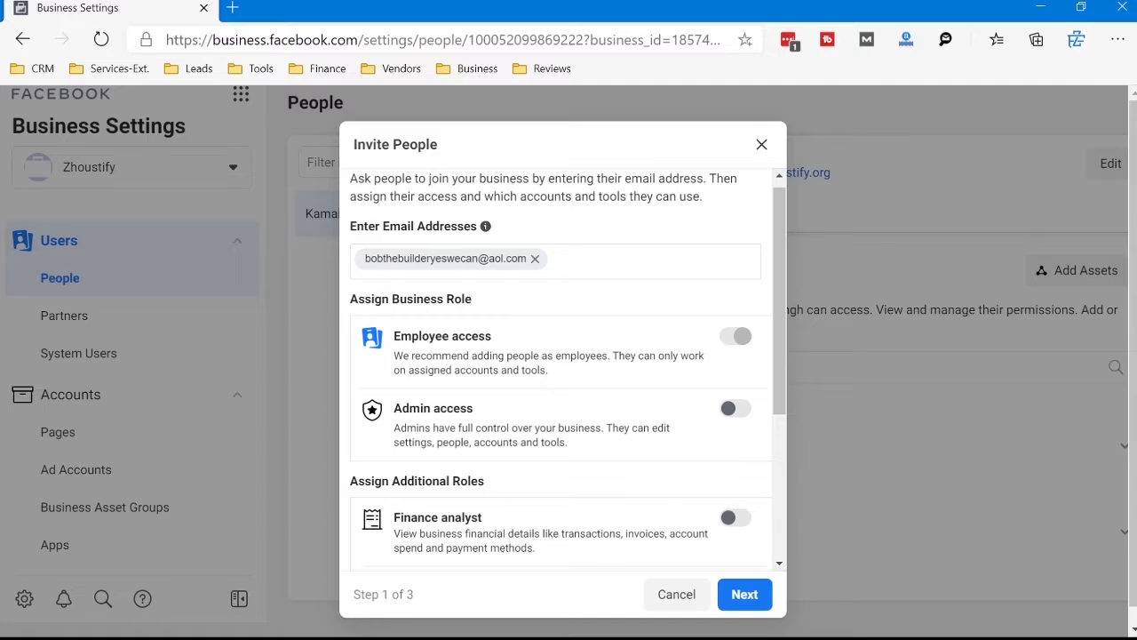
# Step: Give the invitee Admin access and continue to assigning assets
pyautogui.click(735, 407)
pyautogui.scroll(-5, 560, 362)
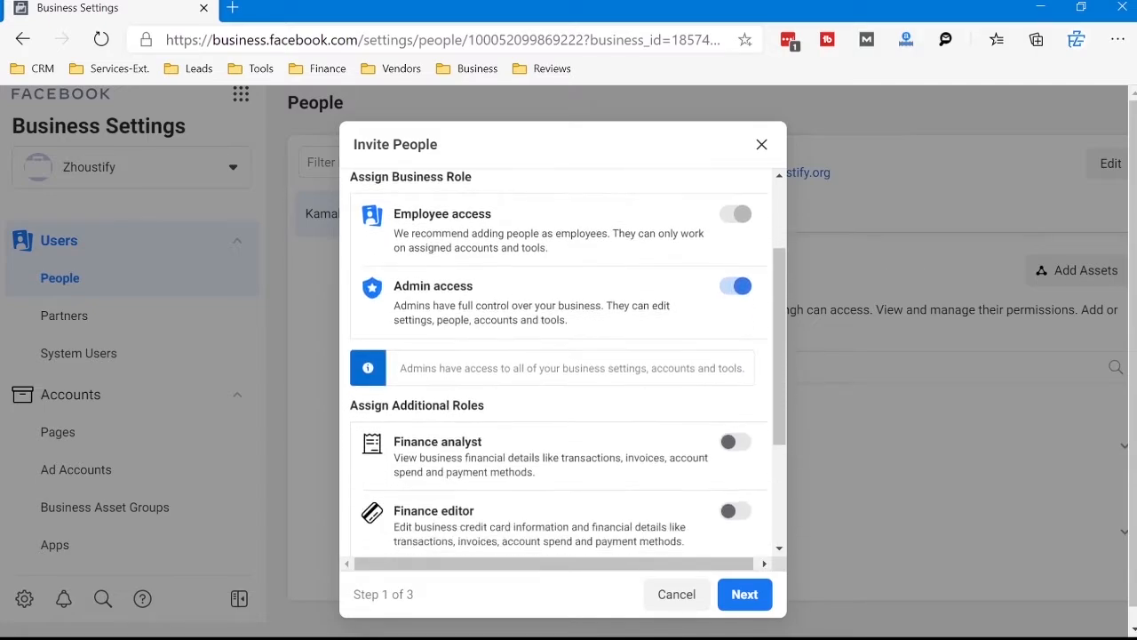
pyautogui.click(745, 593)
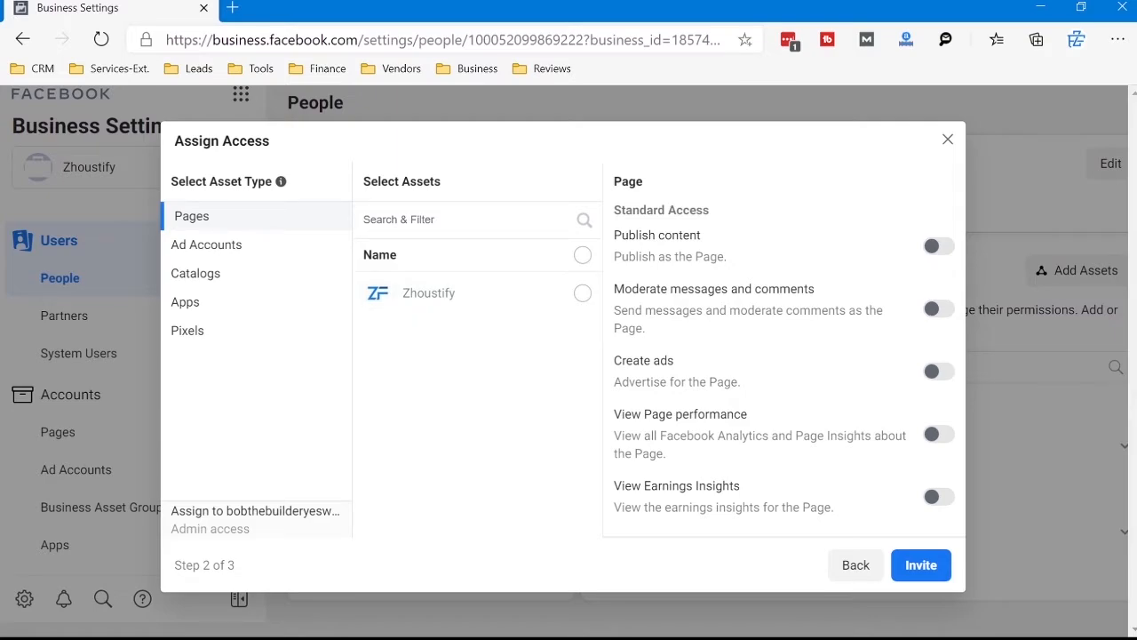
# Step: Select the Zhoustify Page and the Zhoustify ad account as assets for the invitee
pyautogui.click(583, 293)
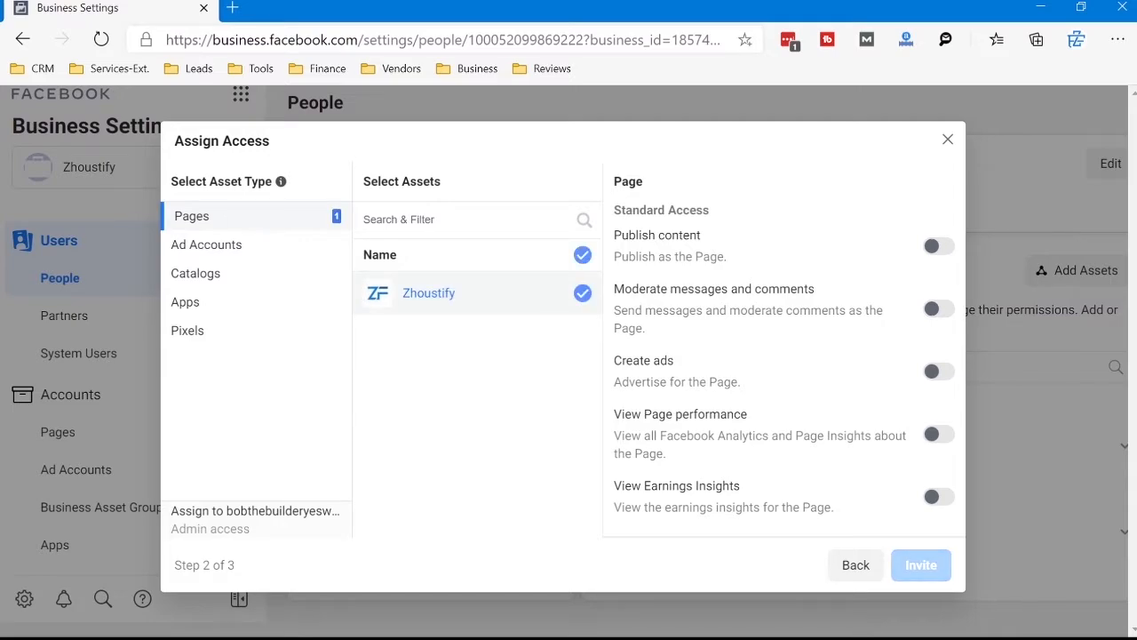
pyautogui.click(208, 244)
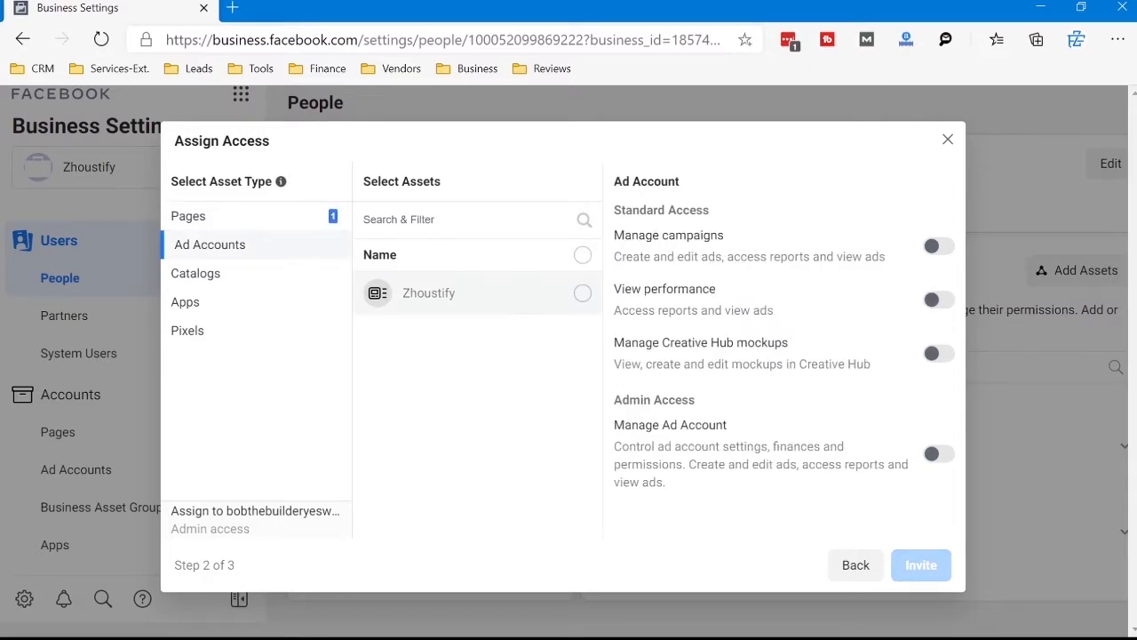
pyautogui.click(583, 293)
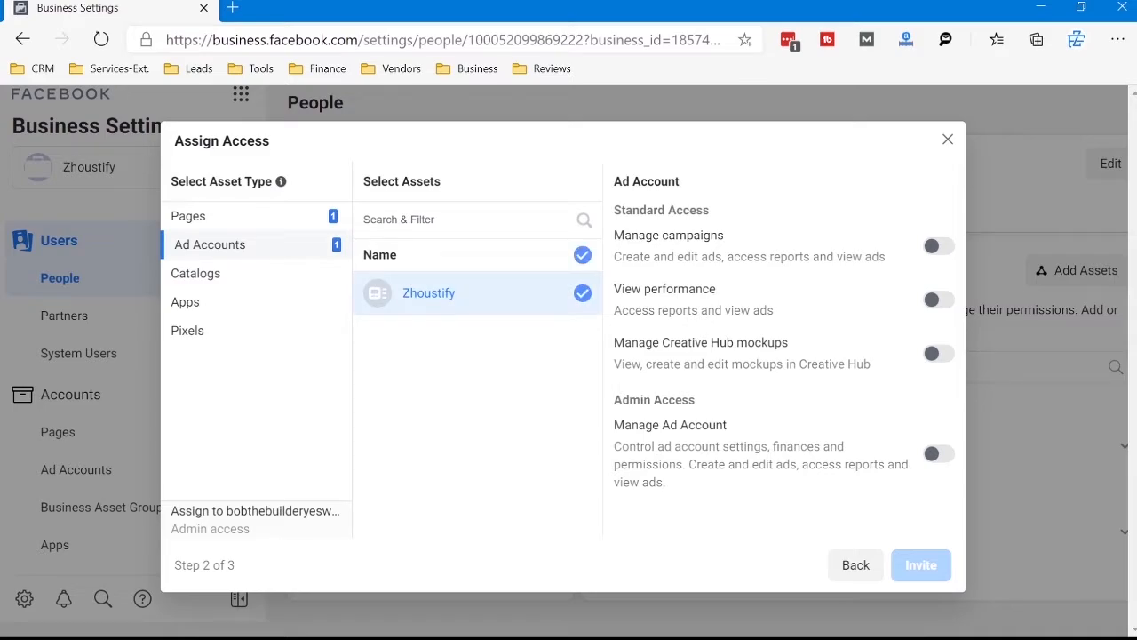
# Step: Try the ad account's Manage Ad Account, Manage campaigns, View performance and Manage Creative Hub mockups permissions, switching each back off
pyautogui.click(939, 453)
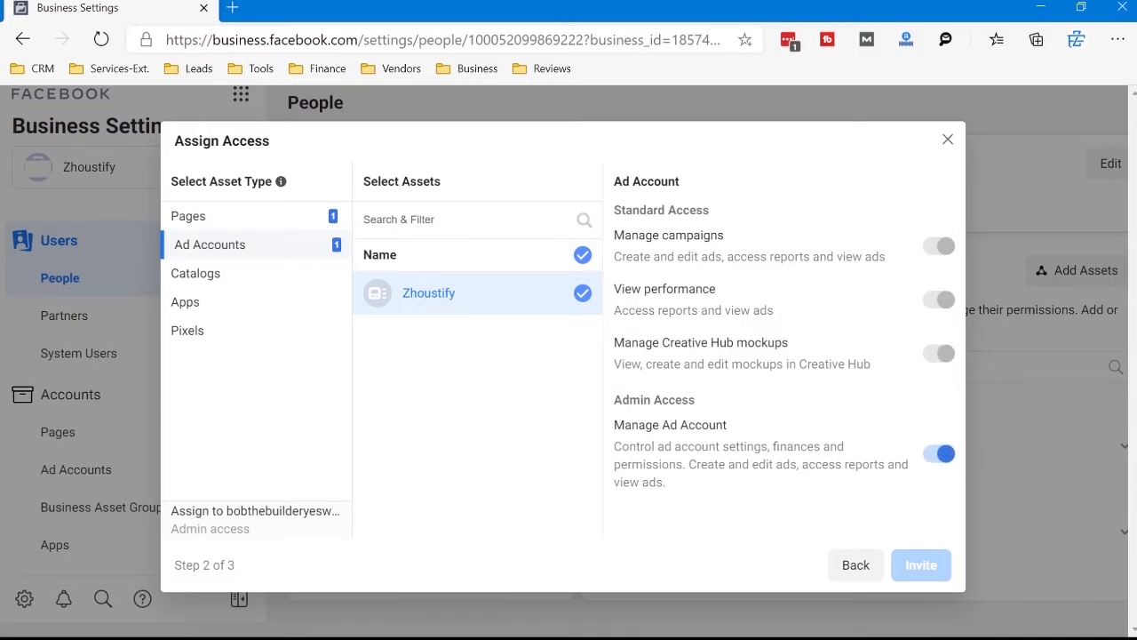
pyautogui.click(938, 454)
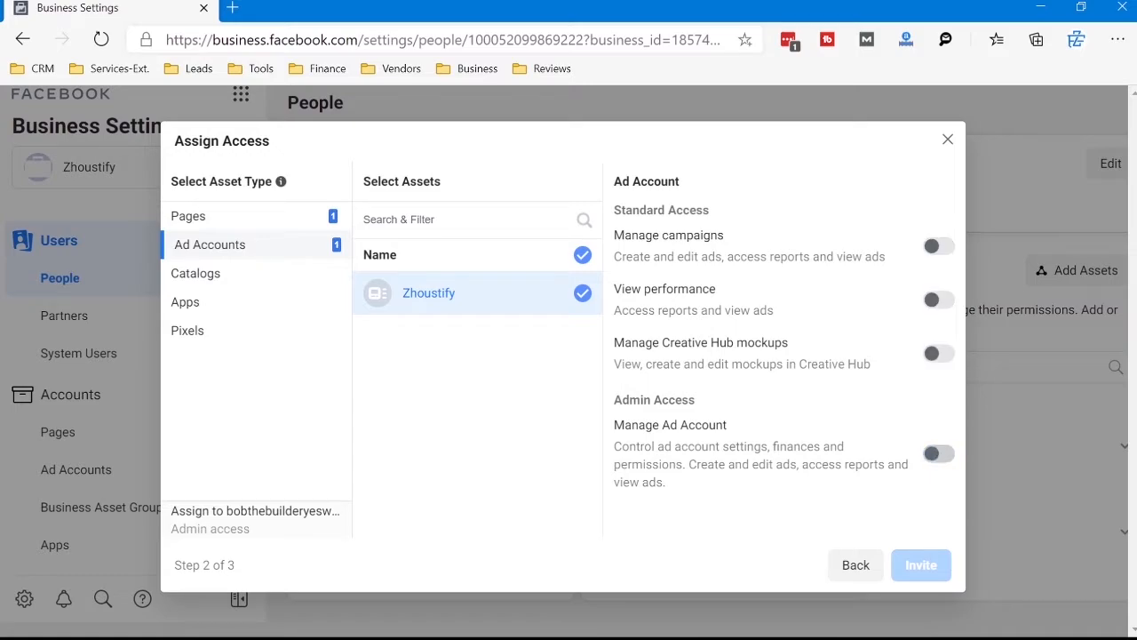
pyautogui.click(938, 245)
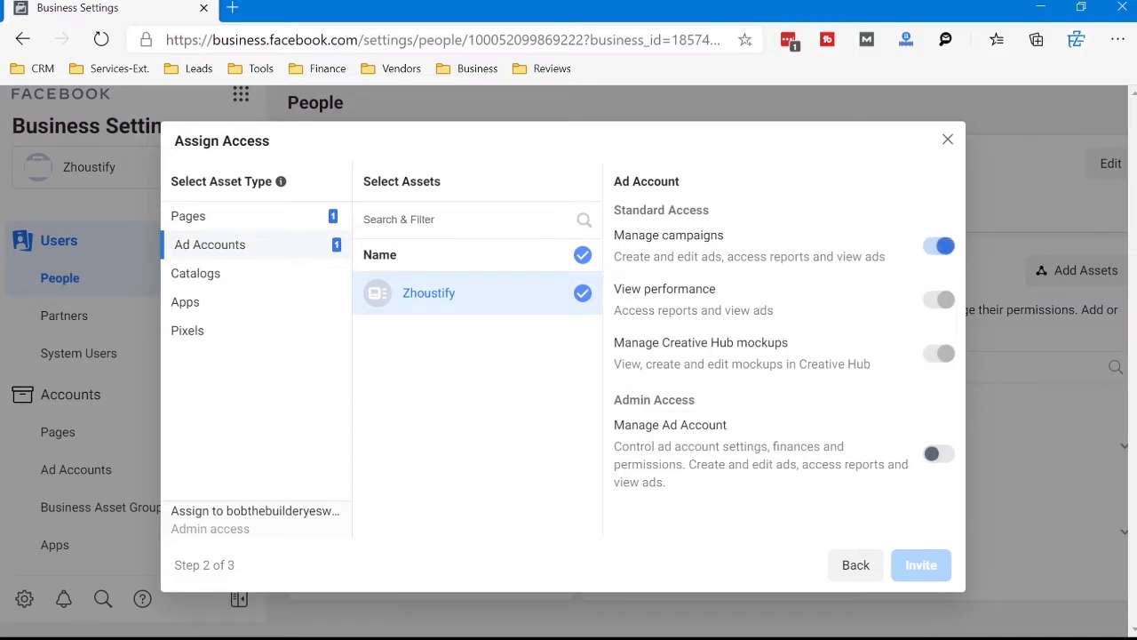
pyautogui.click(939, 246)
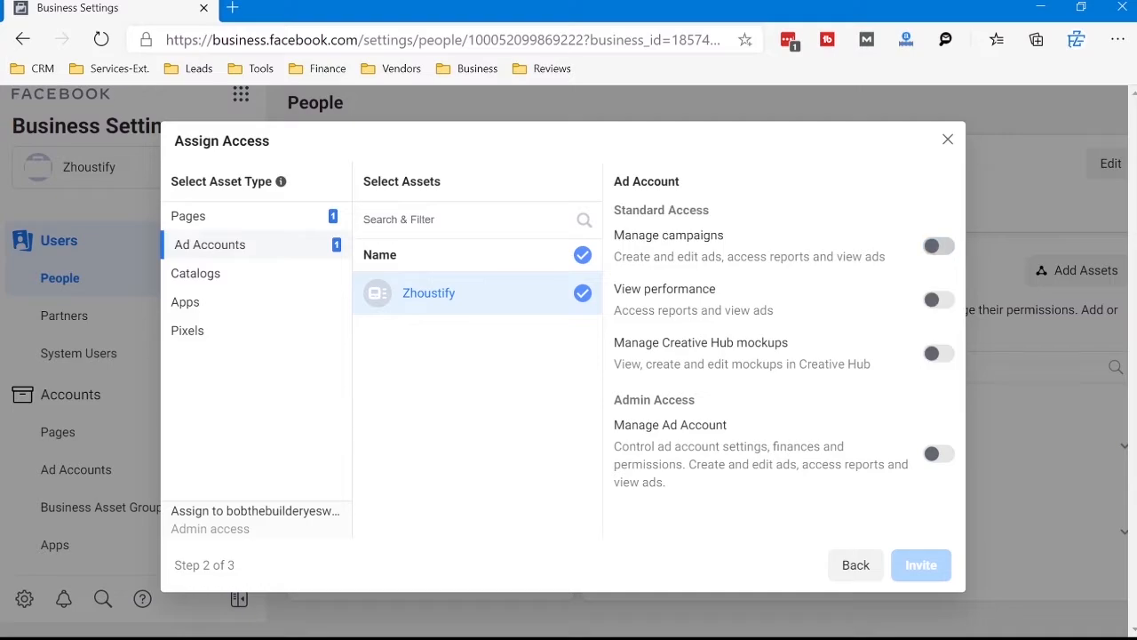
pyautogui.click(938, 300)
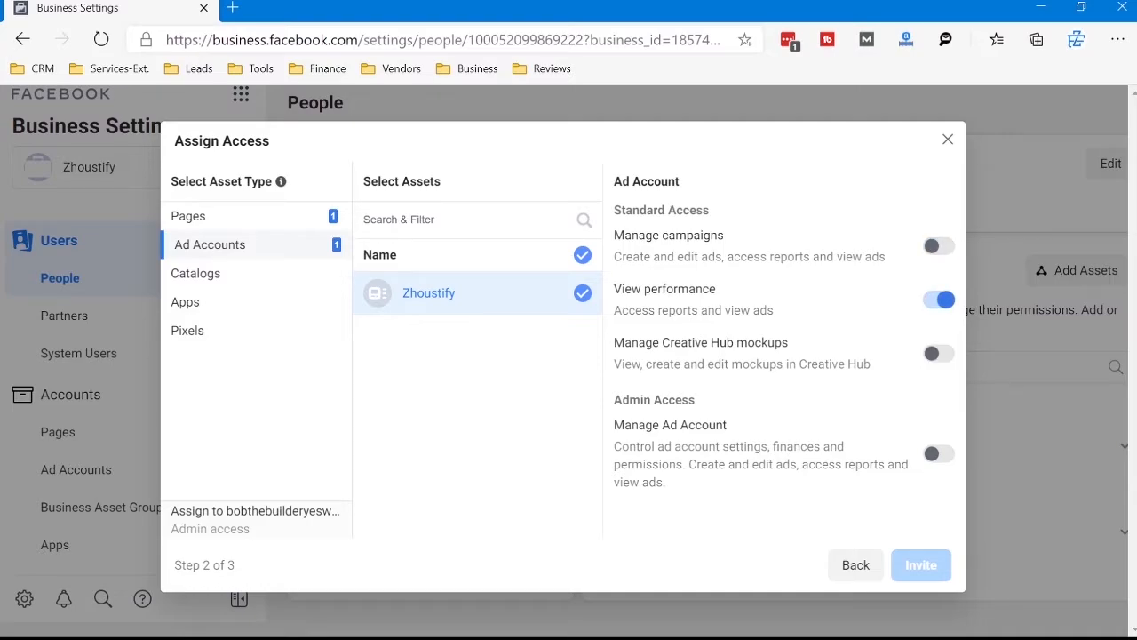
pyautogui.click(939, 354)
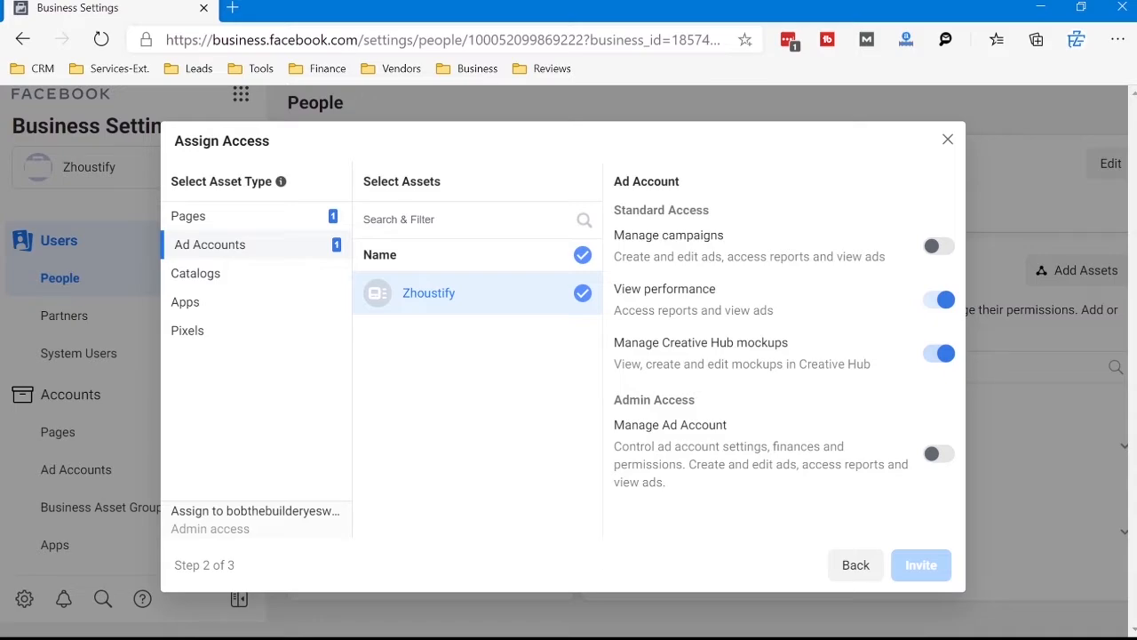
pyautogui.click(938, 353)
pyautogui.click(938, 299)
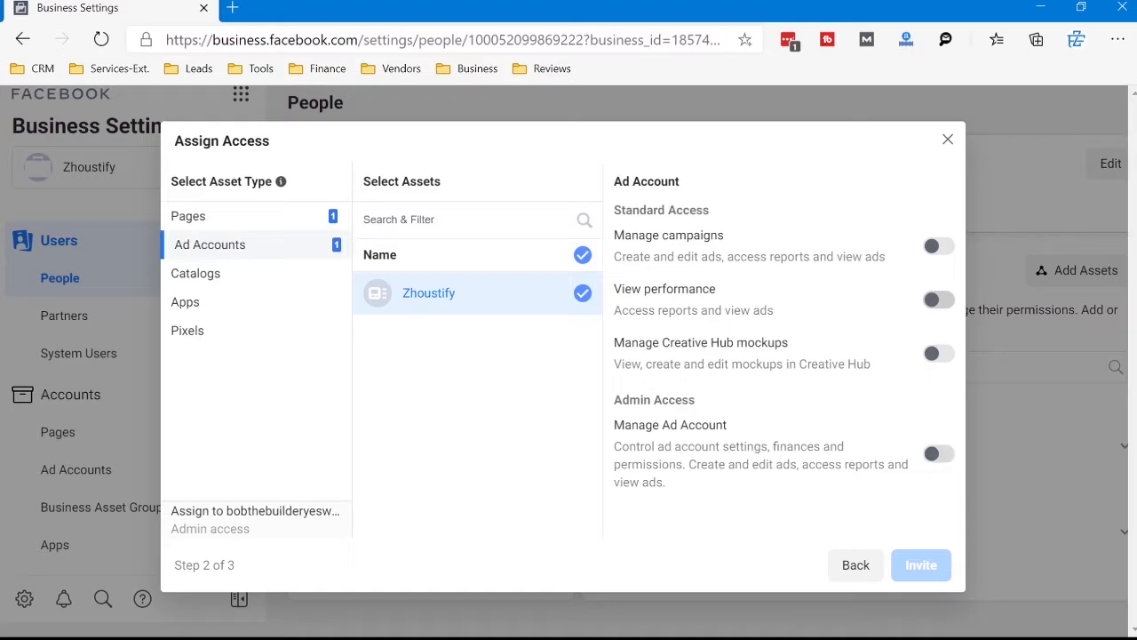
# Step: Switch the ad account's Manage Ad Account permission on and back off, and enable Manage campaigns instead
pyautogui.click(939, 454)
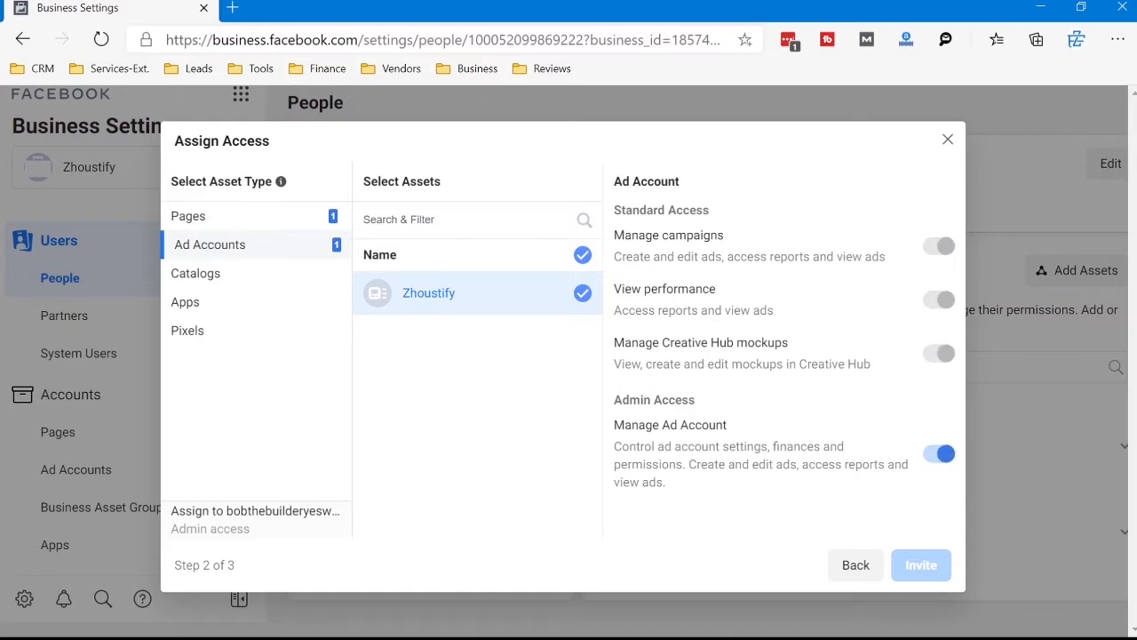
pyautogui.click(939, 454)
pyautogui.click(939, 246)
# Step: Enable the Create ads and View Earnings Insights permissions for the Zhoustify Page
pyautogui.click(188, 216)
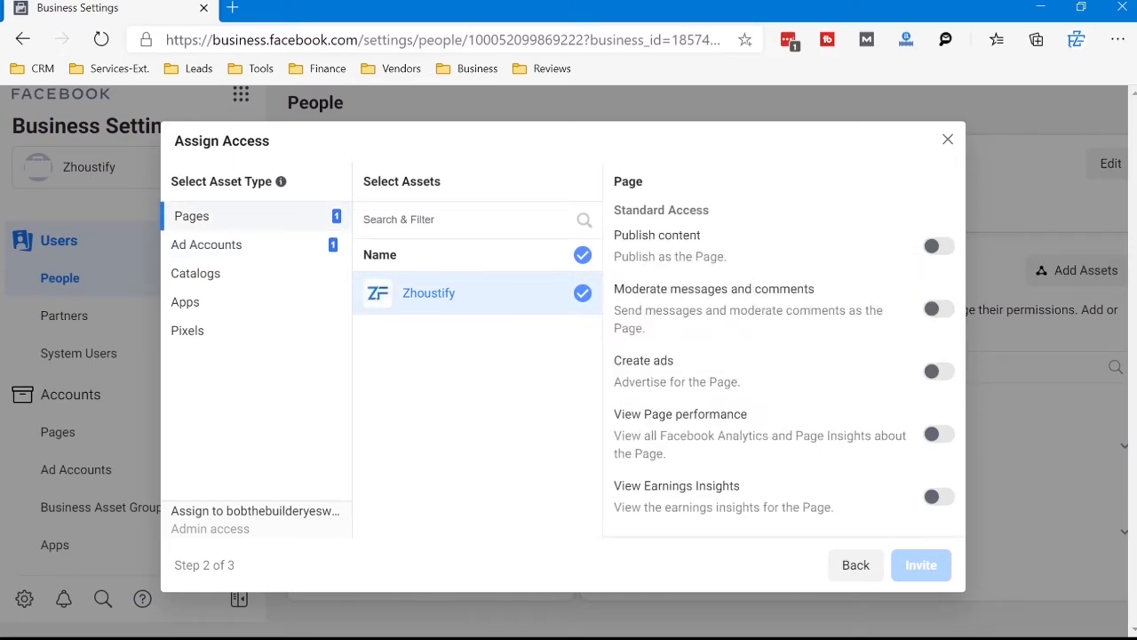
pyautogui.scroll(-1, 783, 350)
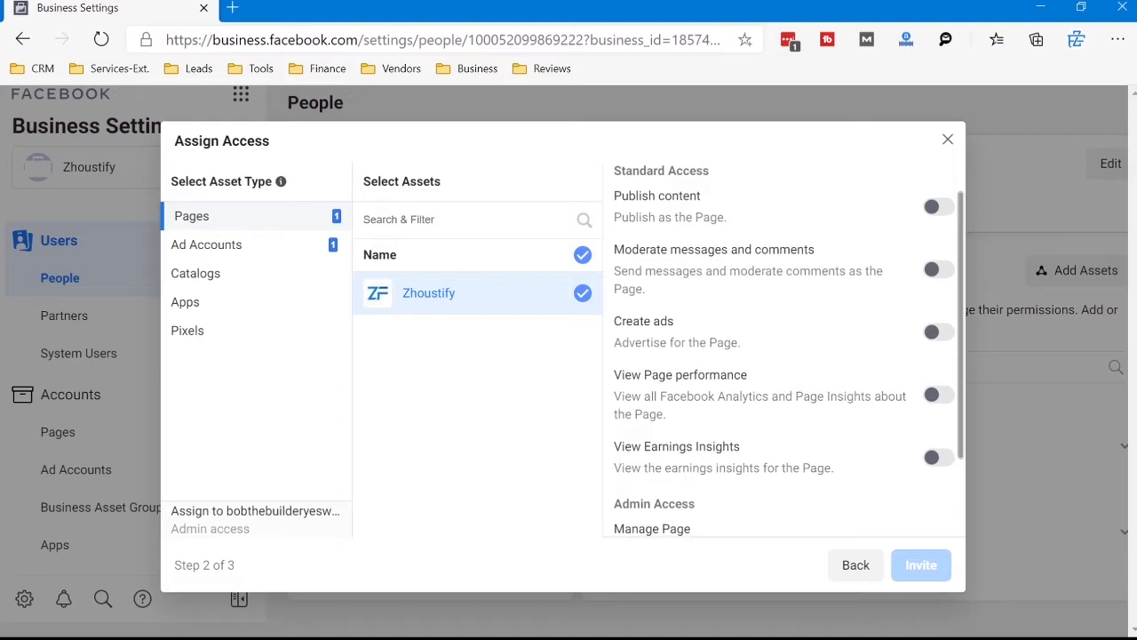
pyautogui.scroll(1, 783, 350)
pyautogui.scroll(-3, 784, 350)
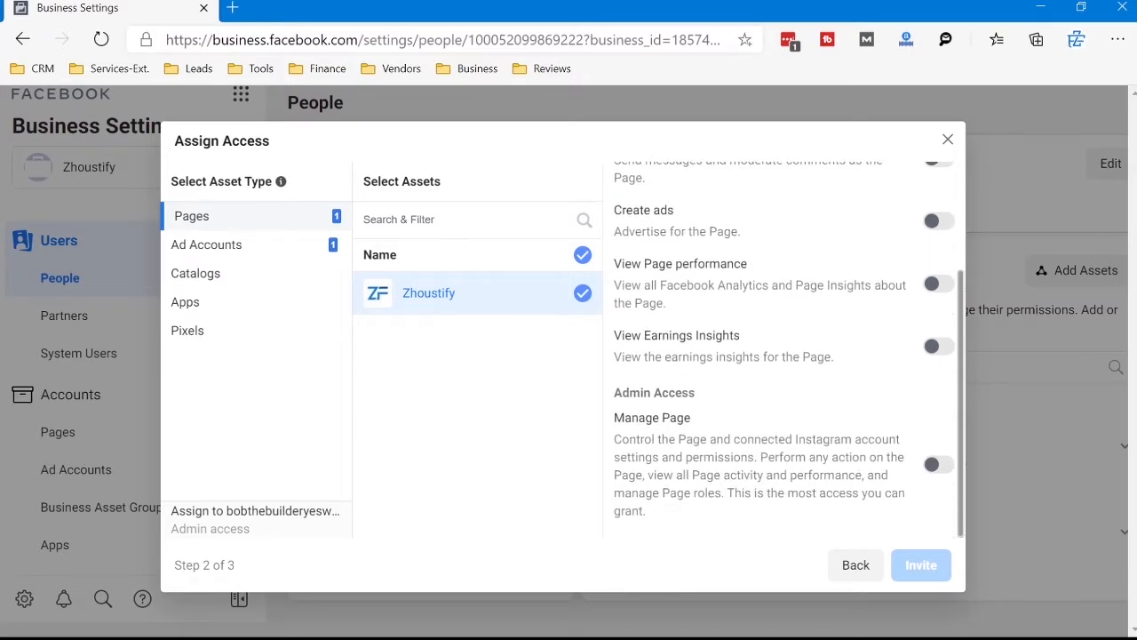
pyautogui.scroll(1, 783, 350)
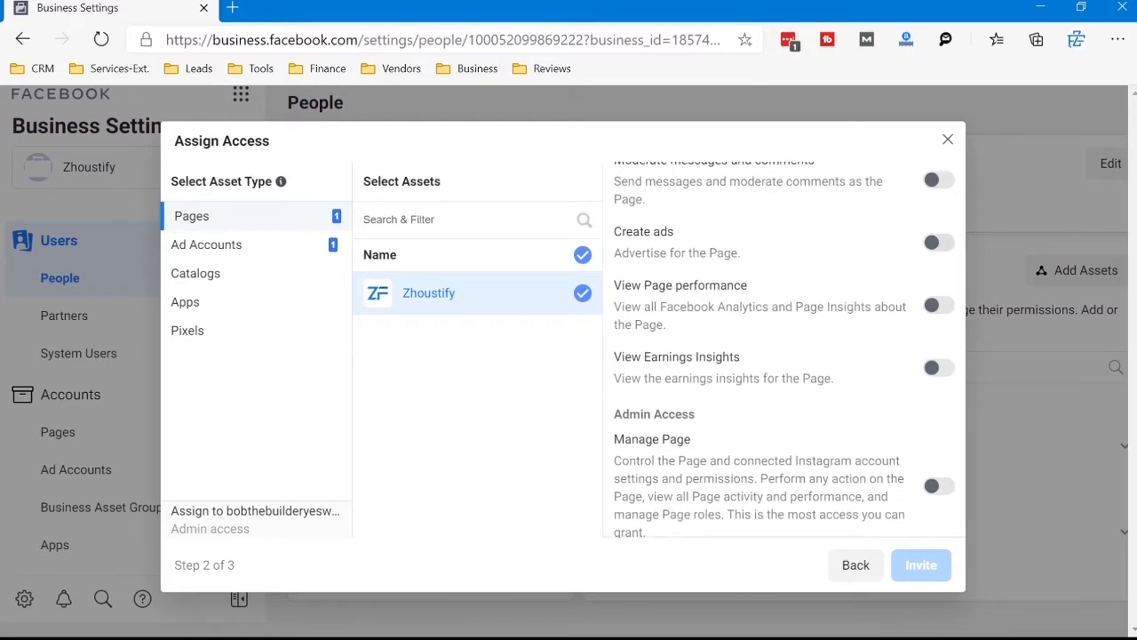
pyautogui.click(939, 243)
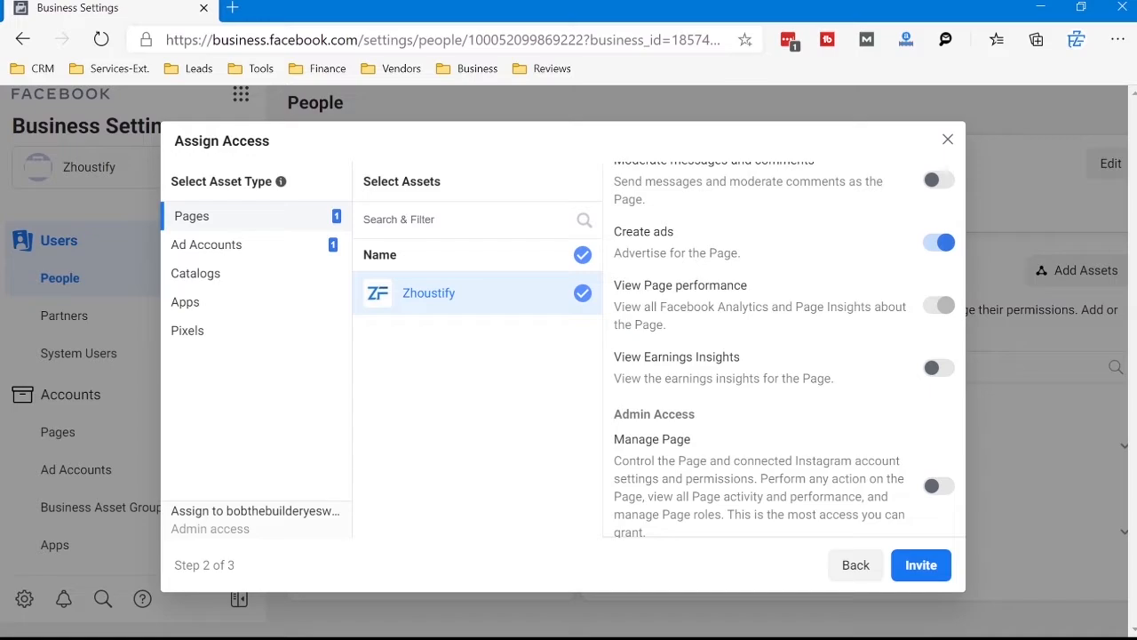
pyautogui.click(939, 367)
# Step: Try the Publish content permission on the Zhoustify Page, and return to Create ads with publishing switched off
pyautogui.scroll(1, 785, 350)
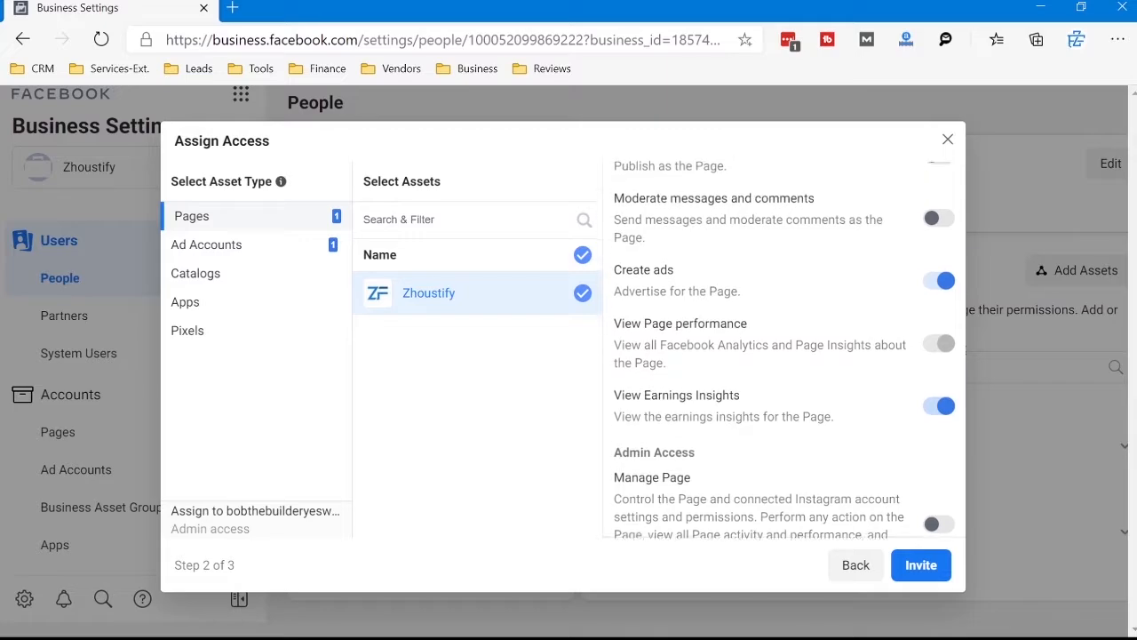
pyautogui.scroll(1, 784, 350)
pyautogui.scroll(-2, 784, 350)
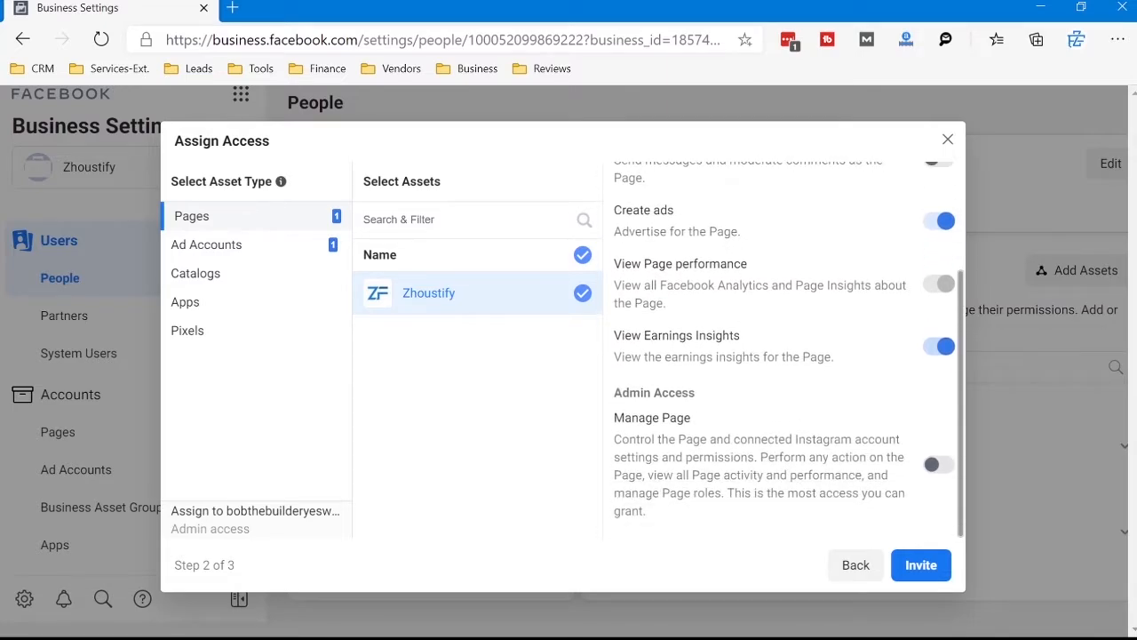
pyautogui.scroll(3, 785, 350)
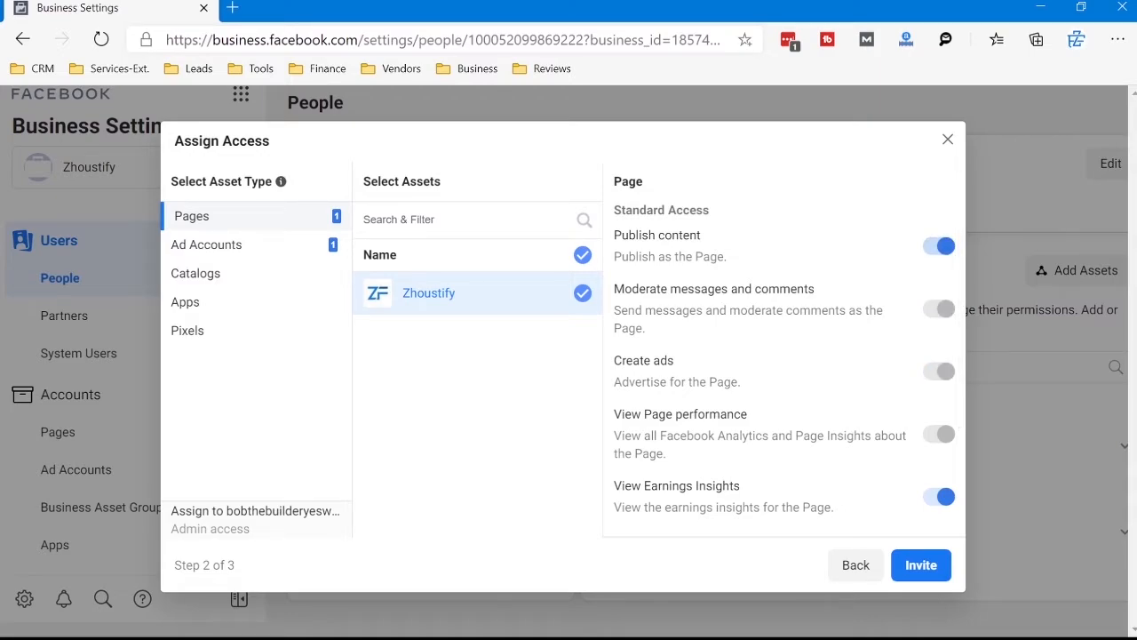
pyautogui.click(939, 247)
pyautogui.click(939, 372)
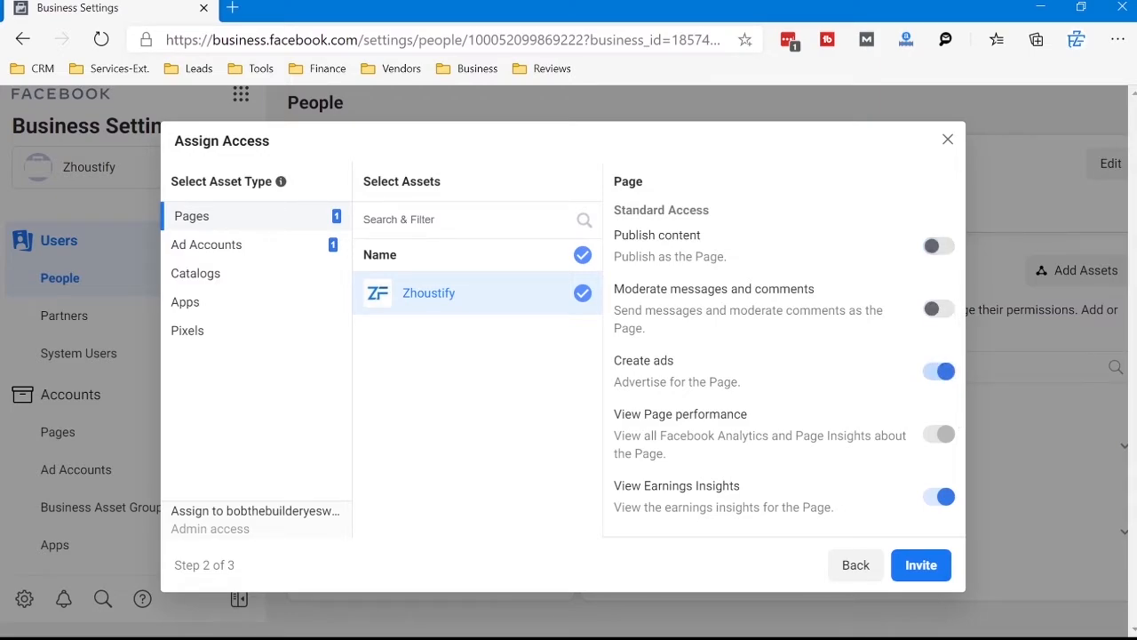
# Step: Check the Page and ad account permissions, and add the Zhoustify.com pixel to the invitee's assets
pyautogui.scroll(-2, 781, 373)
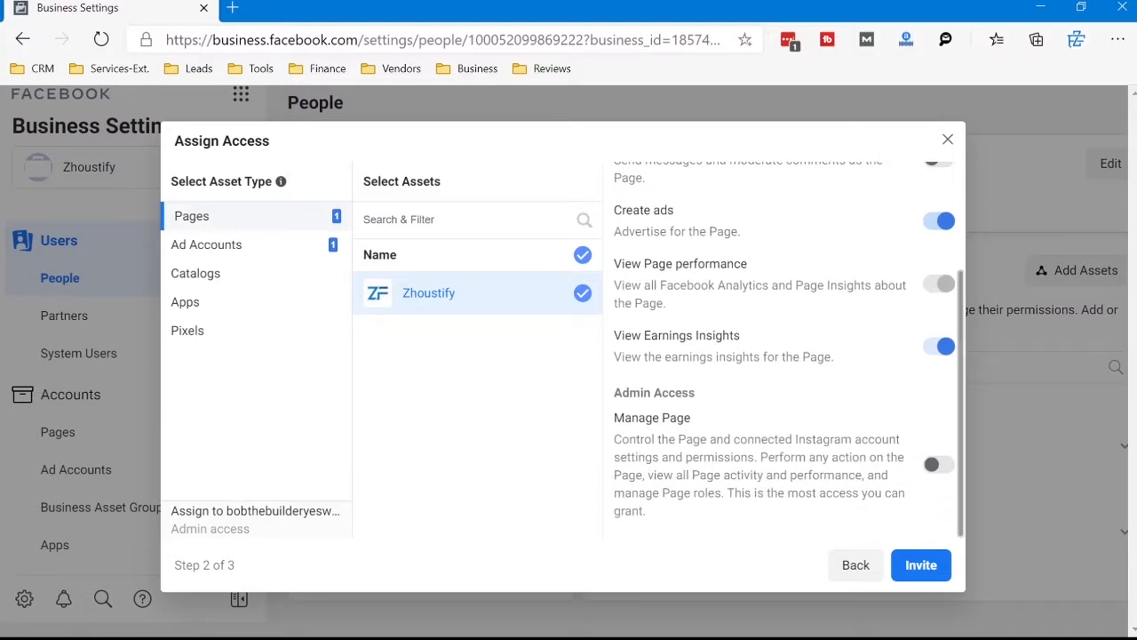
pyautogui.click(208, 244)
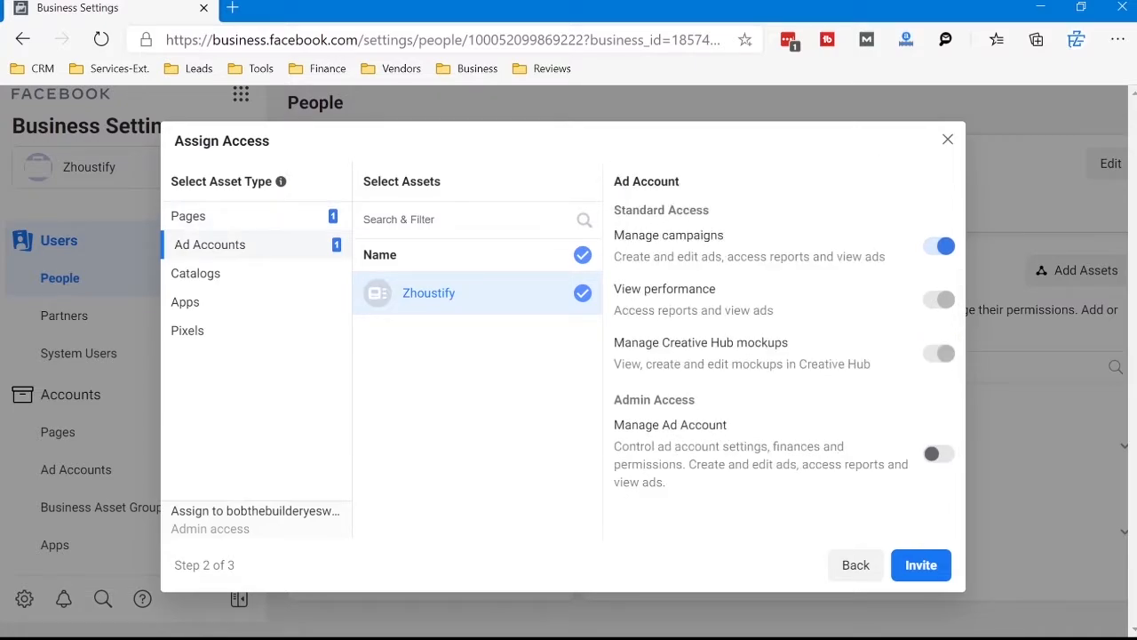
pyautogui.click(188, 330)
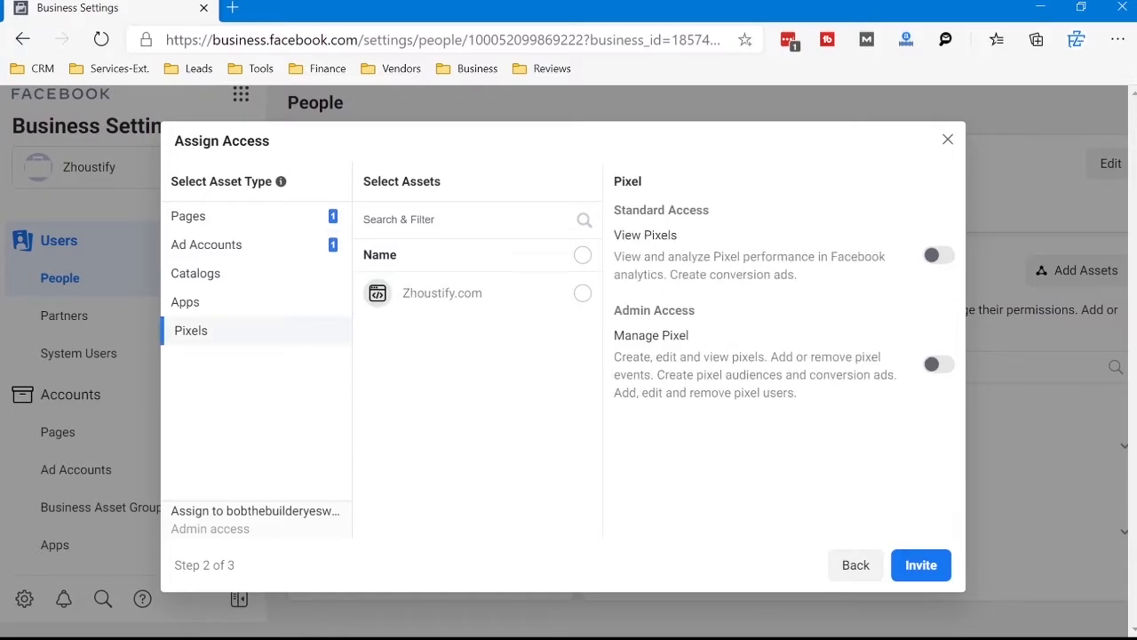
pyautogui.click(582, 294)
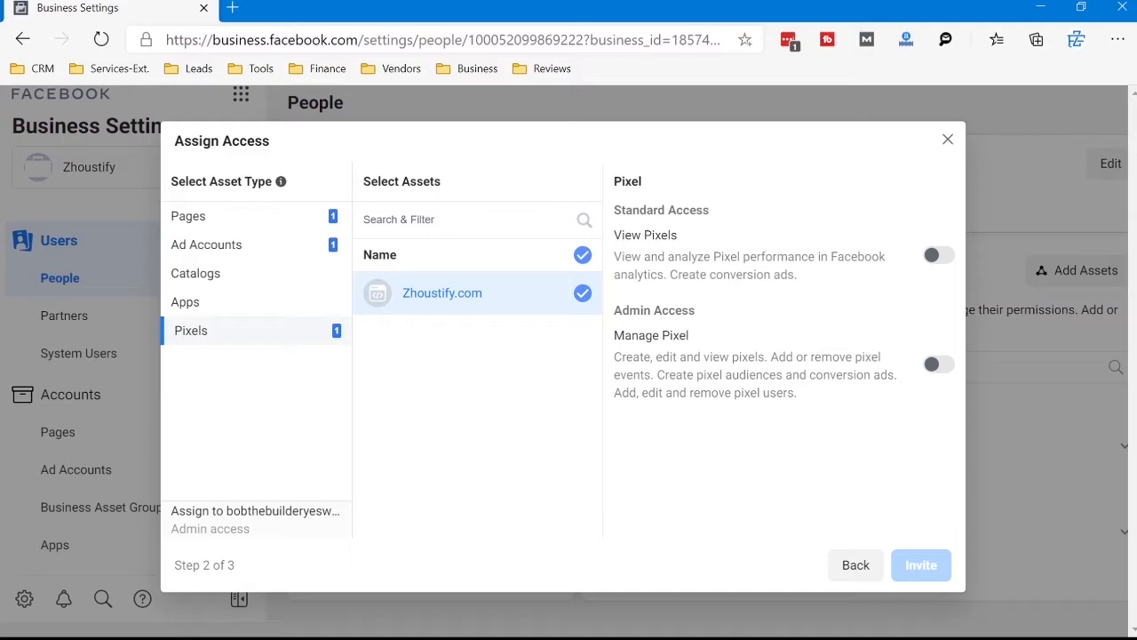
# Step: Check the assets available under Catalogs and Apps, and review the permissions set for the Zhoustify Page
pyautogui.click(196, 273)
pyautogui.click(189, 302)
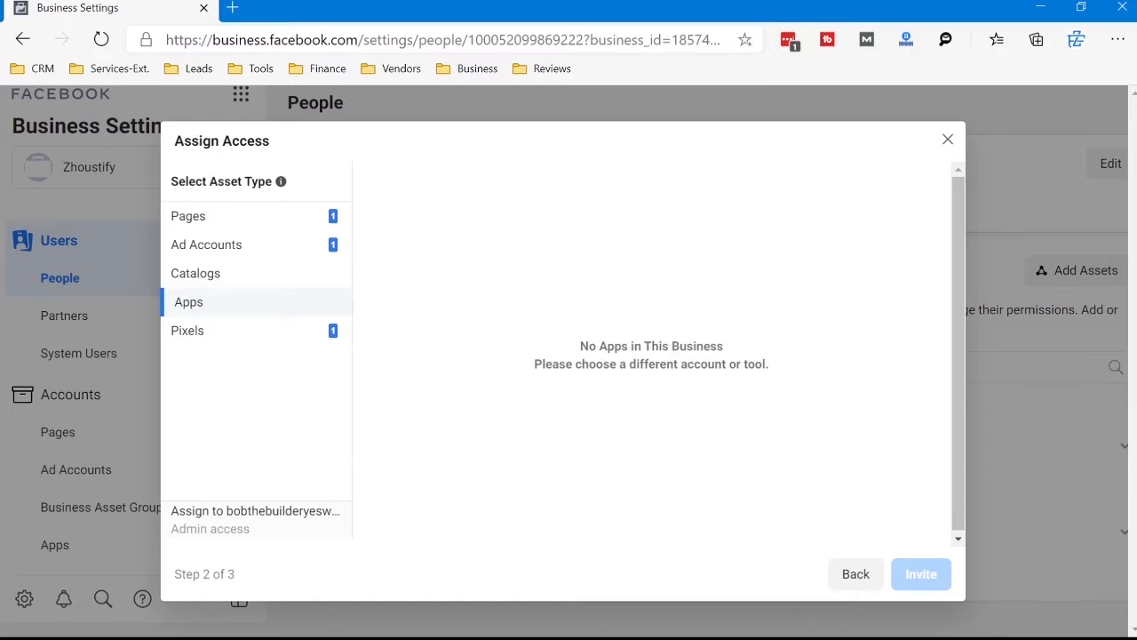
pyautogui.click(189, 216)
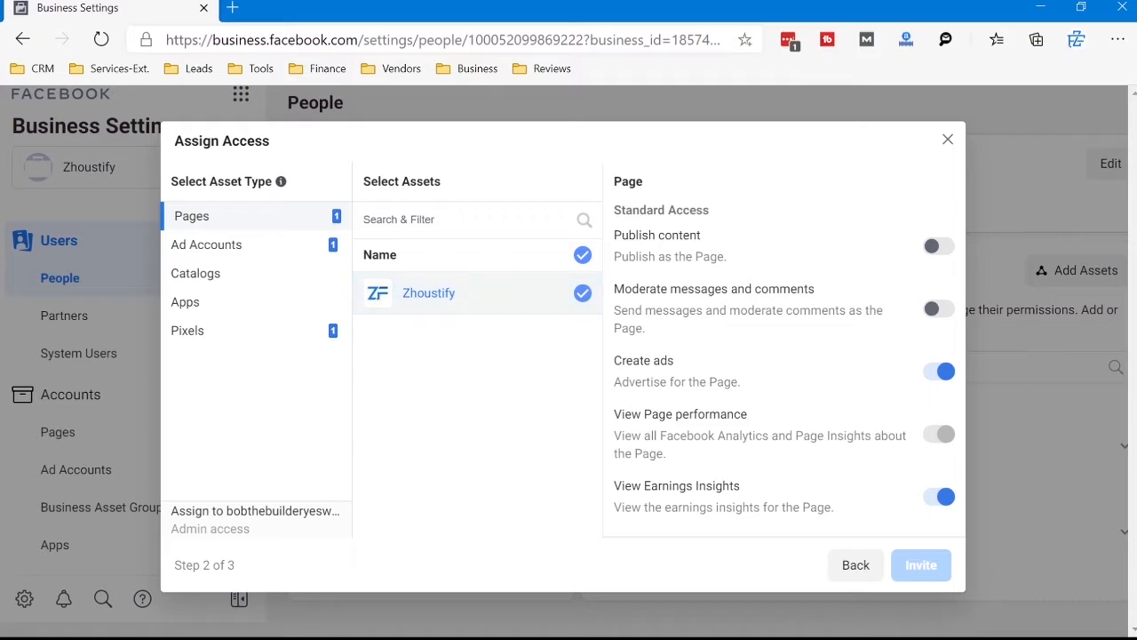
pyautogui.scroll(-3, 782, 356)
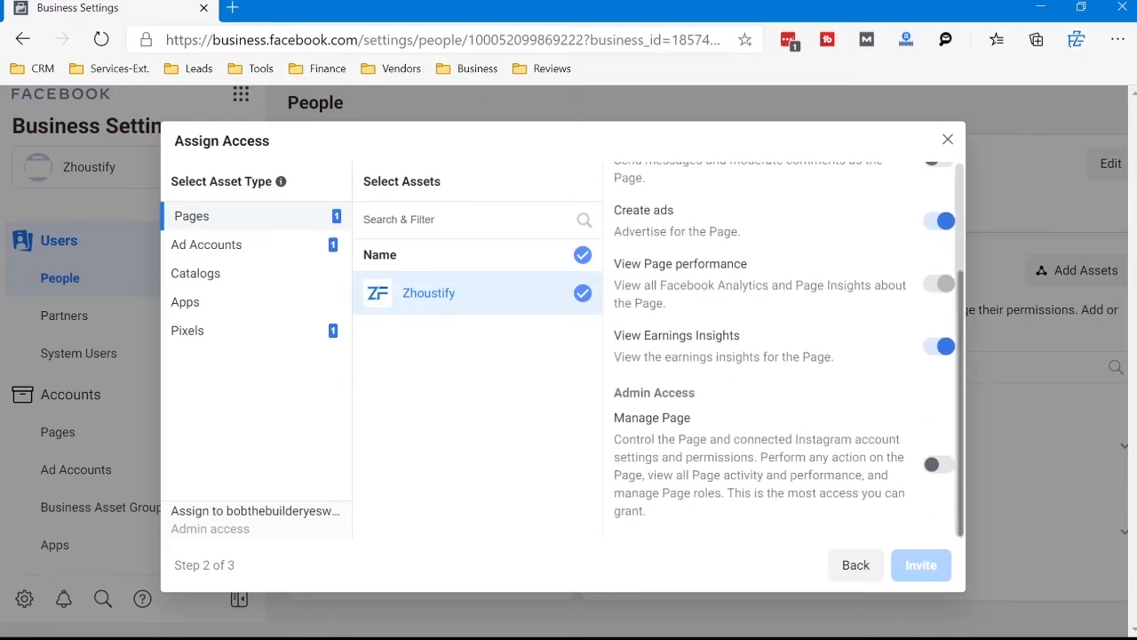
# Step: Grant the invitee admin access to Zhoustify by enabling Manage Ad Account for the ad account and Manage Page for the Page
pyautogui.click(206, 245)
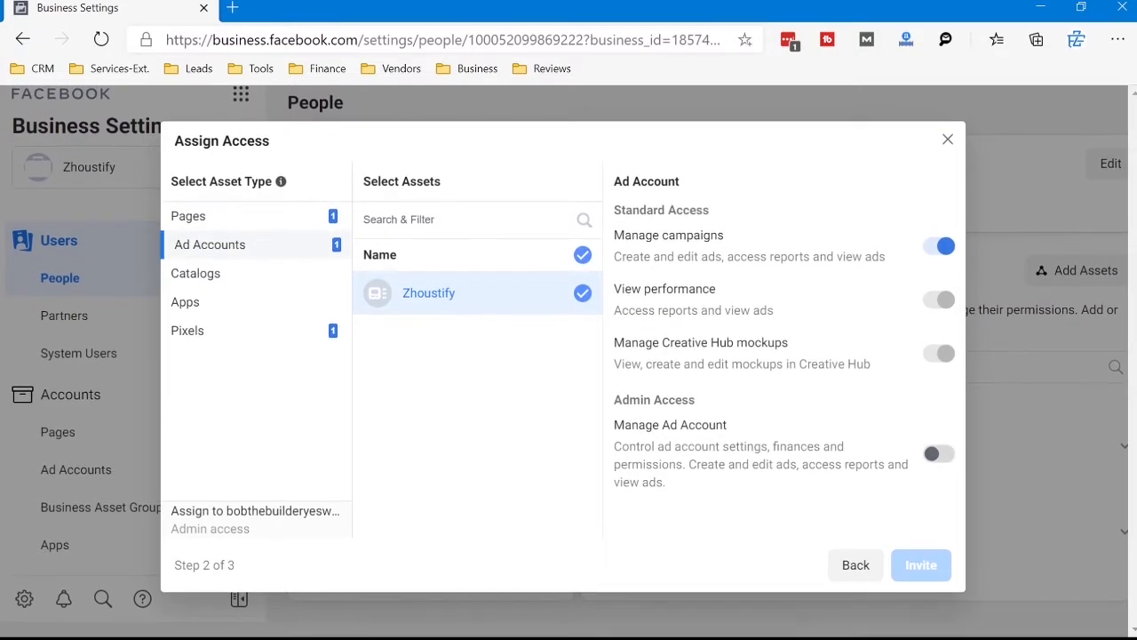
pyautogui.click(939, 453)
pyautogui.click(188, 216)
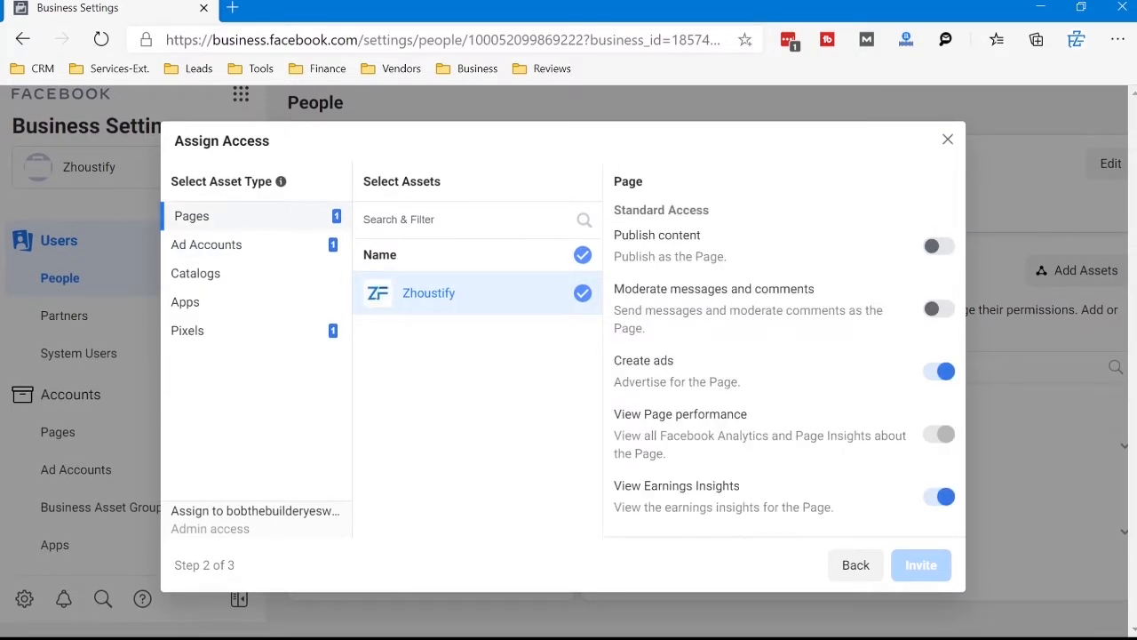
pyautogui.scroll(-3, 782, 356)
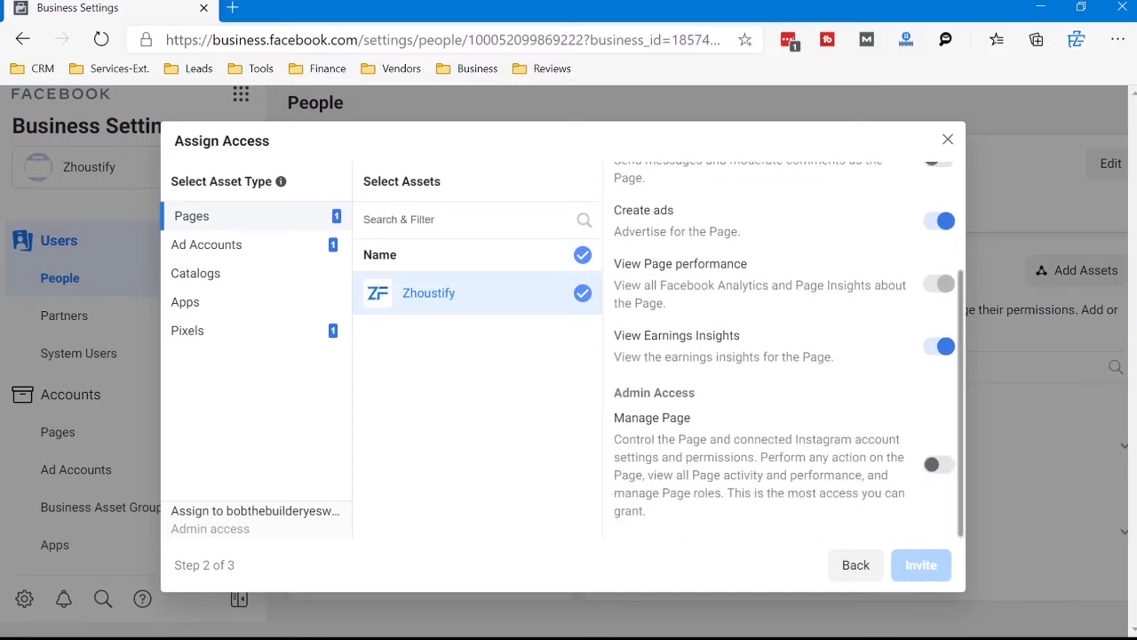
pyautogui.click(939, 464)
# Step: Enable Manage Pixel for the Zhoustify.com pixel and send the invitation
pyautogui.click(189, 330)
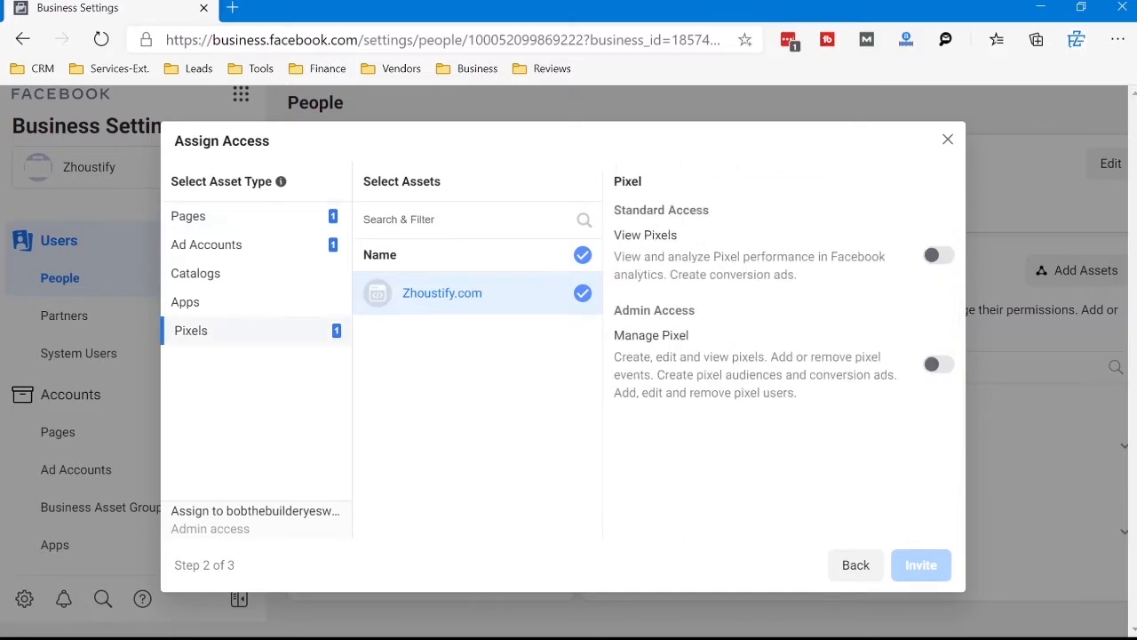
pyautogui.click(939, 363)
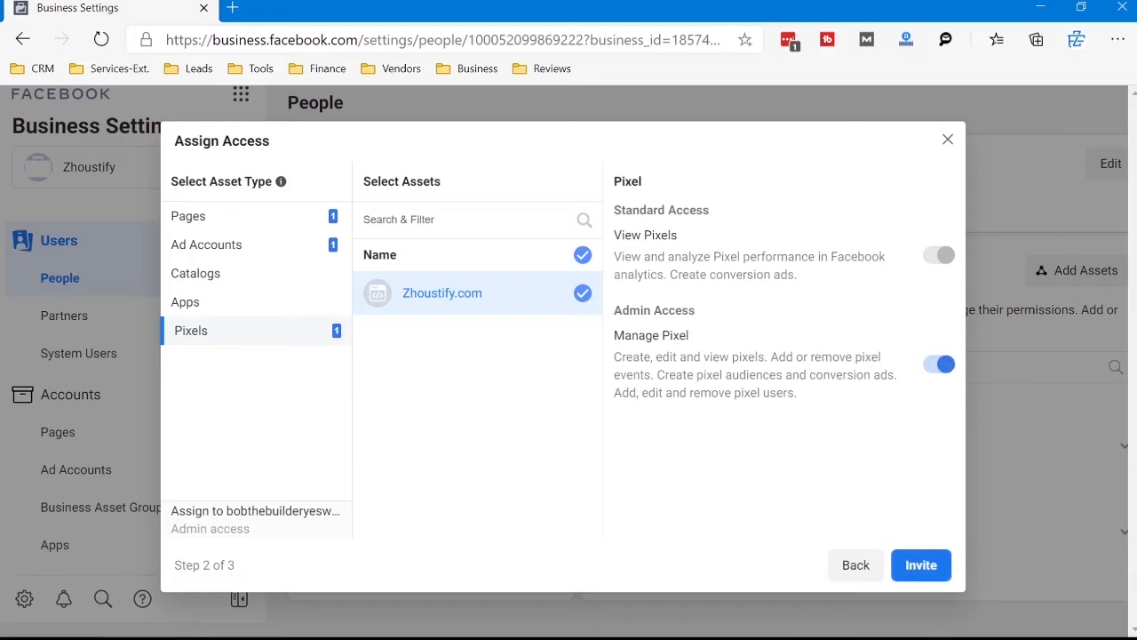
pyautogui.click(920, 566)
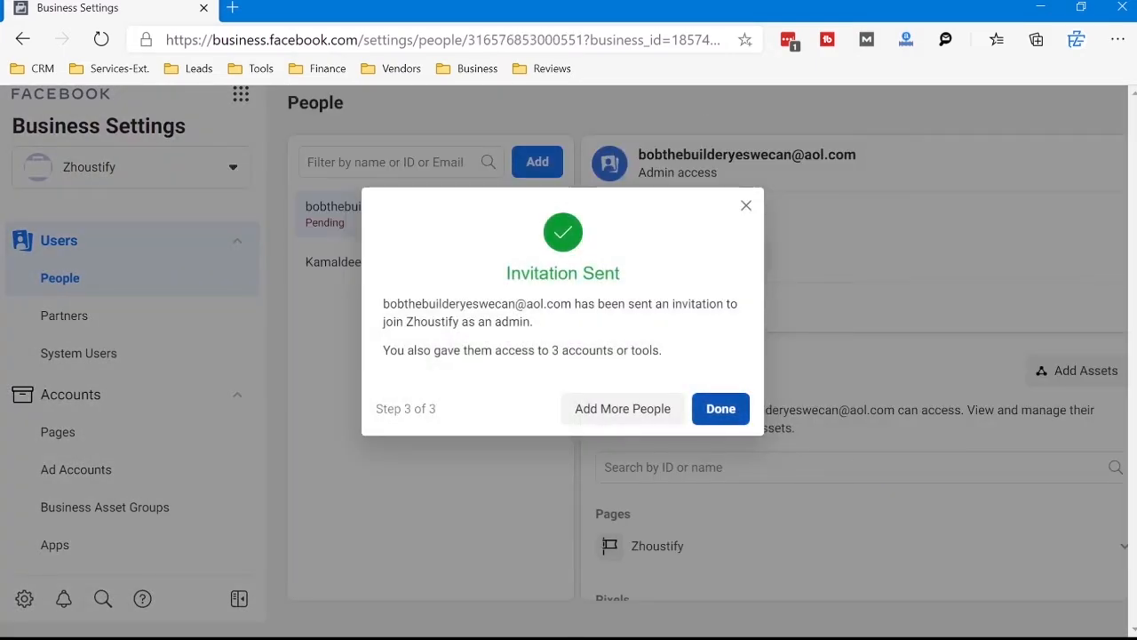
pyautogui.click(720, 409)
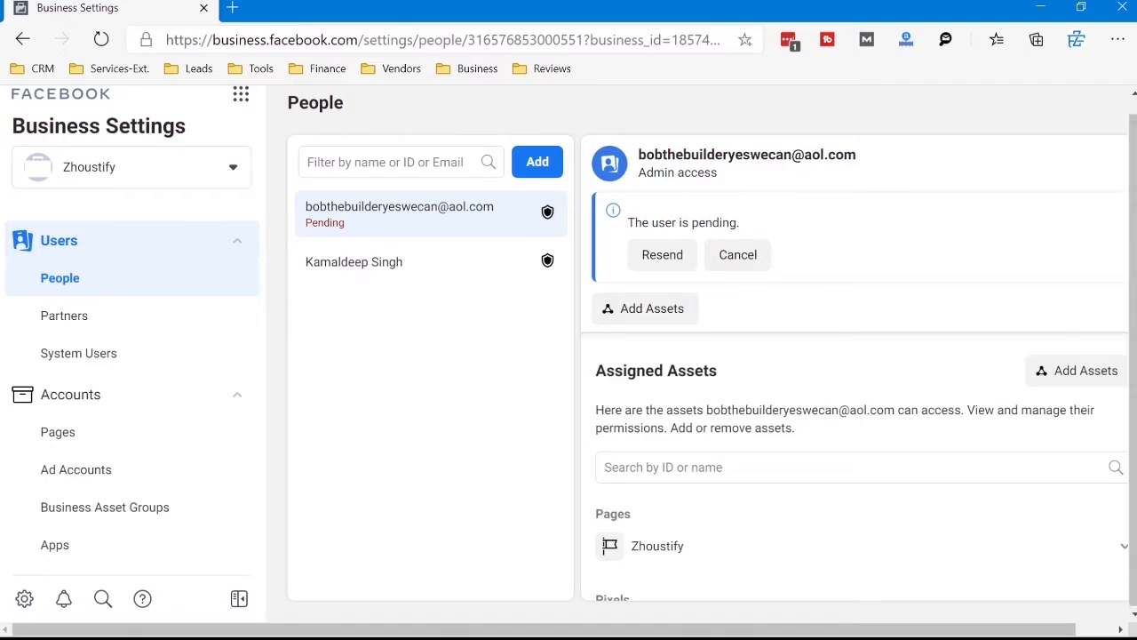
# Step: Check the invited person's pending status, cancel the invitation, and select the existing admin in the People list
pyautogui.moveTo(627, 222); pyautogui.dragTo(740, 222)
pyautogui.click(748, 223)
pyautogui.moveTo(857, 155); pyautogui.dragTo(783, 154)
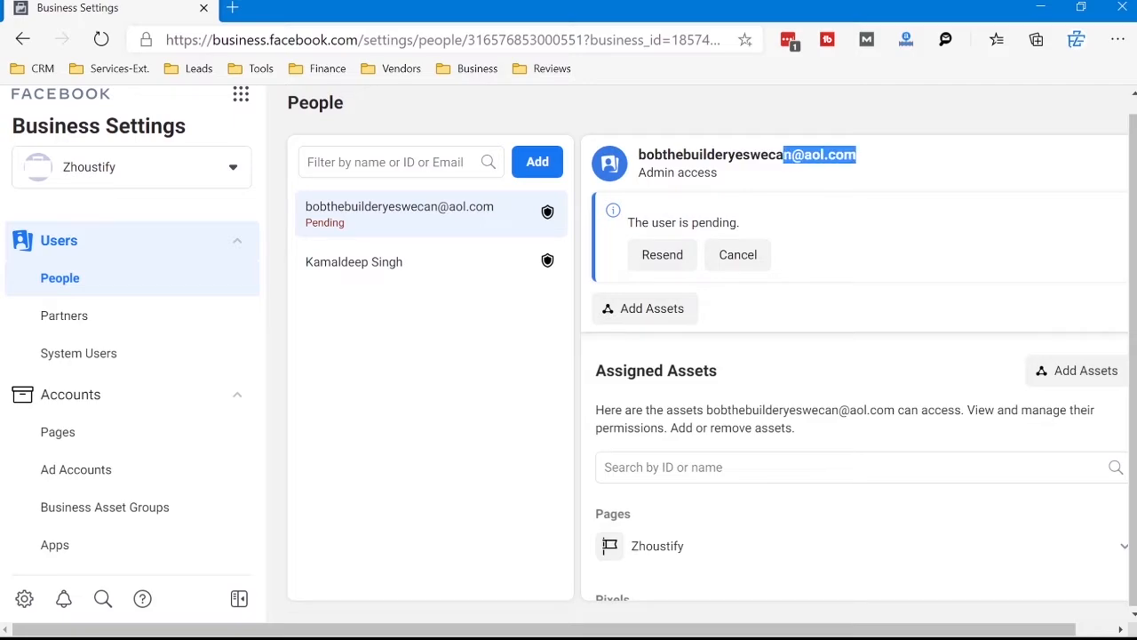
pyautogui.click(786, 156)
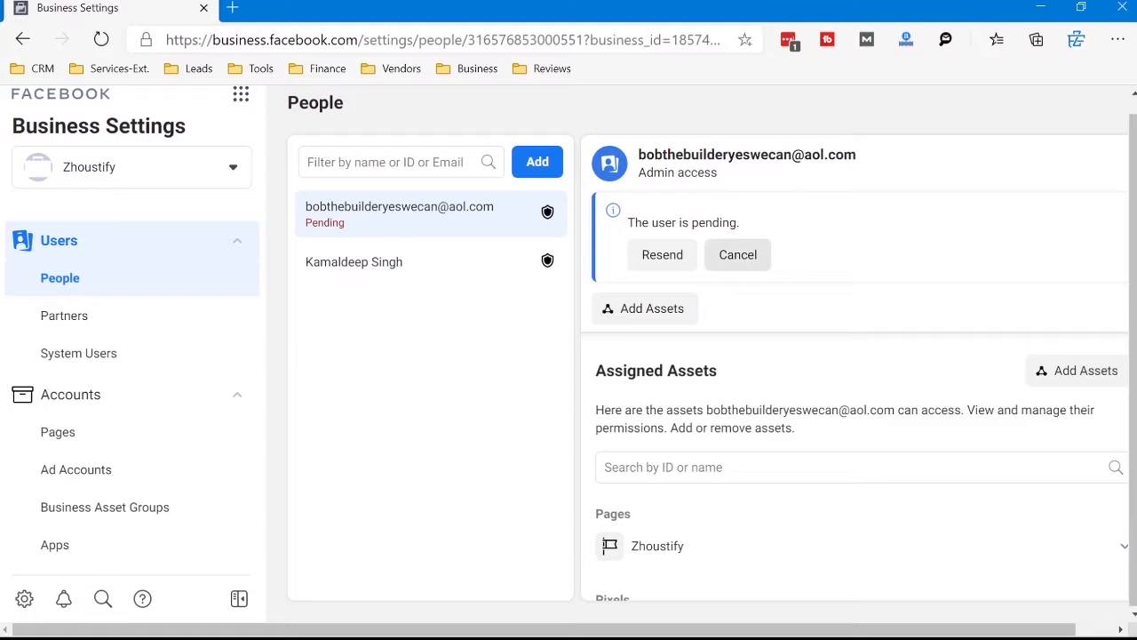
pyautogui.click(738, 255)
pyautogui.click(693, 375)
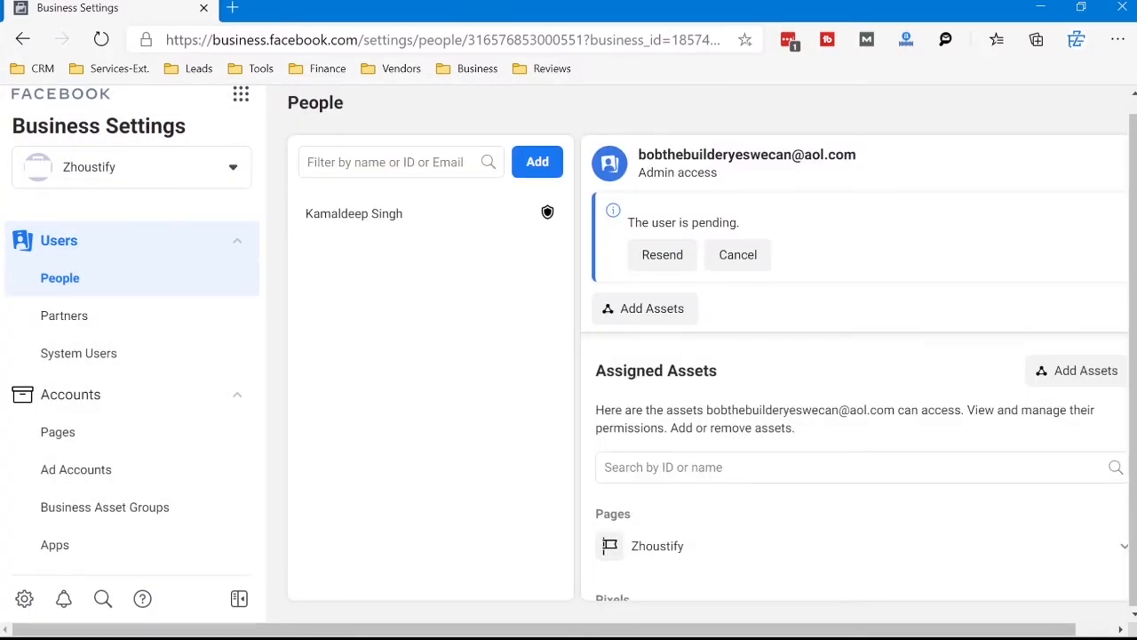
pyautogui.click(353, 214)
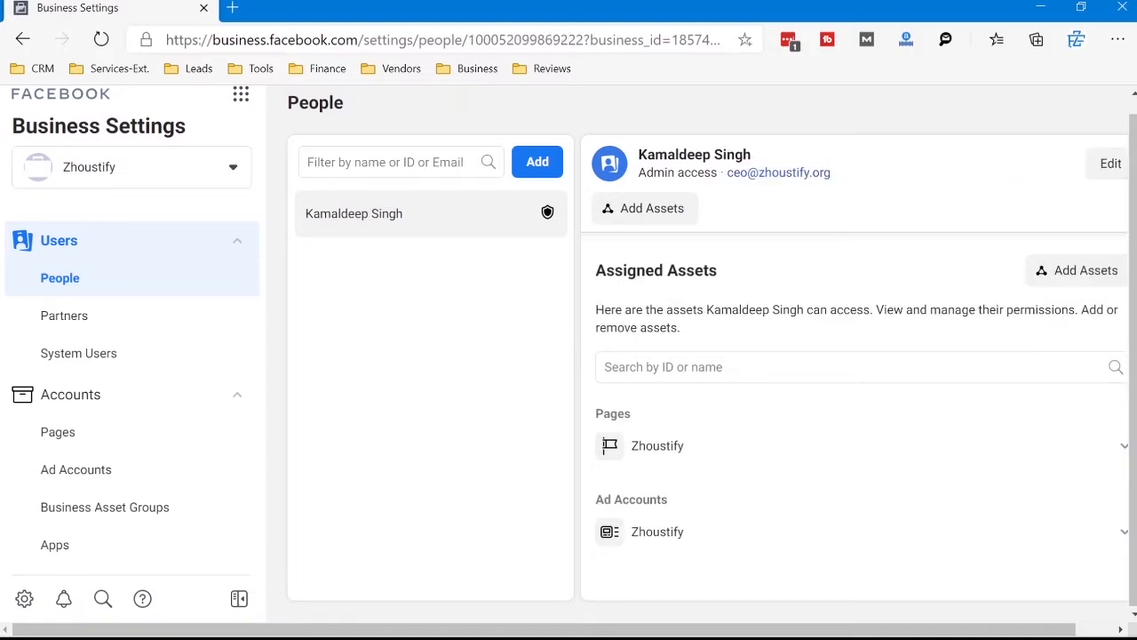
# Step: Open the Payments page under Payment And Billing and read how payment methods are associated with ad accounts
pyautogui.scroll(-1, 354, 214)
pyautogui.scroll(1, 347, 222)
pyautogui.scroll(-1, 134, 396)
pyautogui.scroll(1, 134, 408)
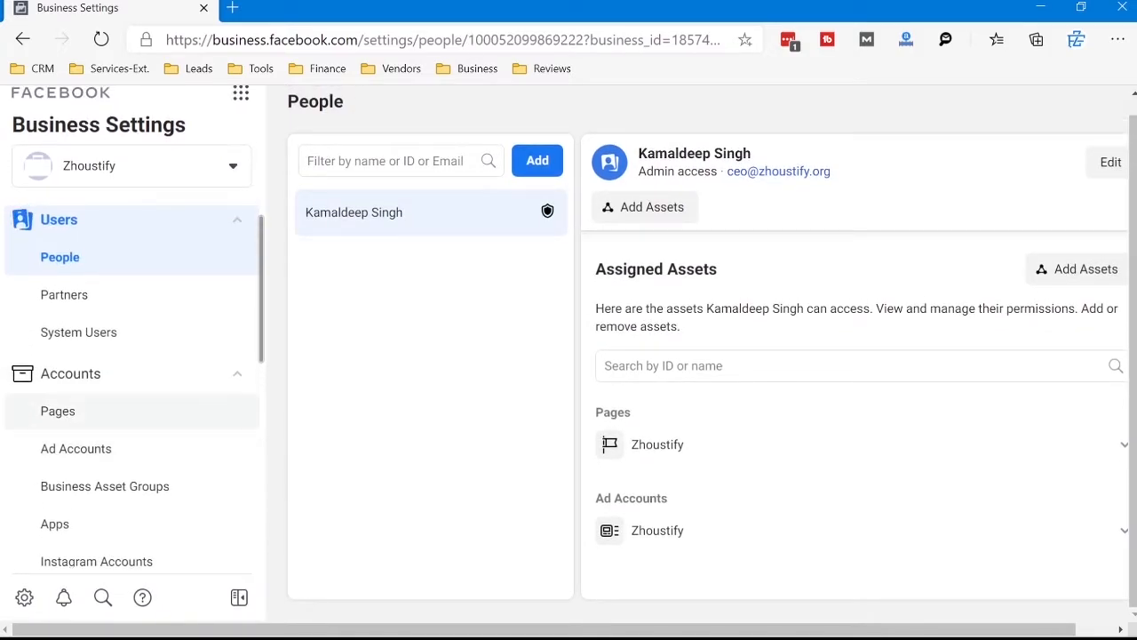
pyautogui.scroll(-3, 133, 330)
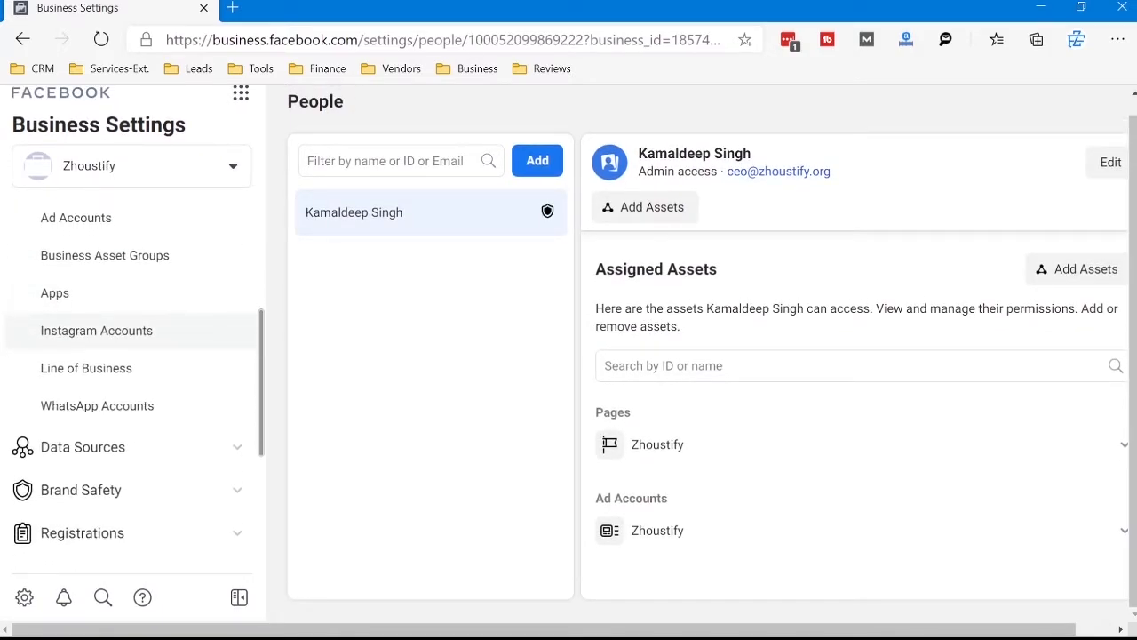
pyautogui.scroll(-3, 134, 355)
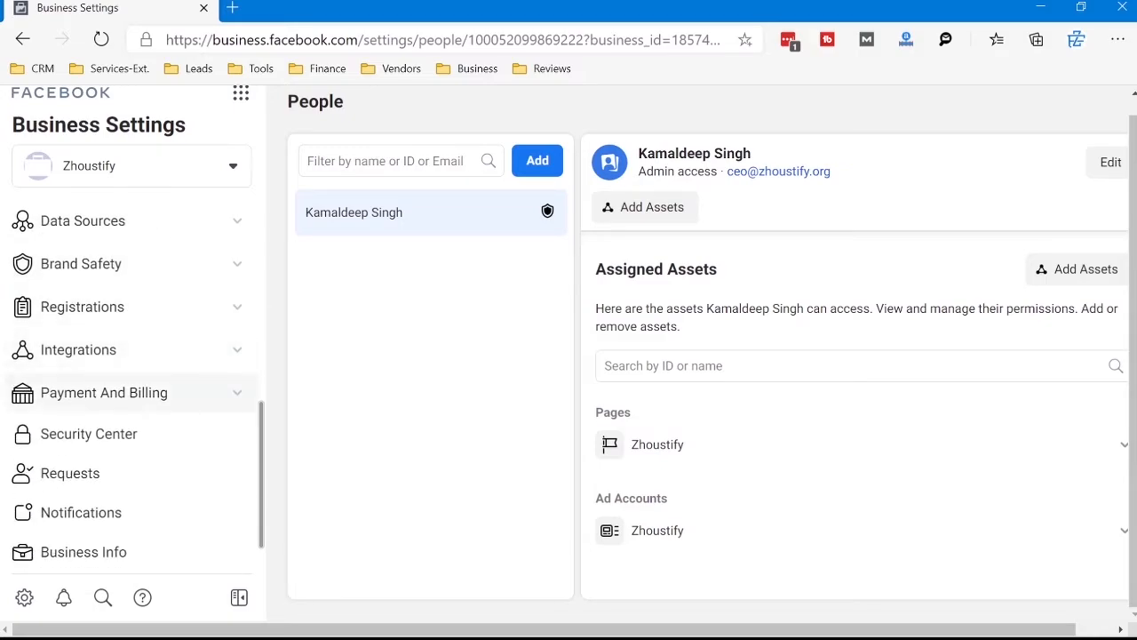
pyautogui.click(104, 392)
pyautogui.click(69, 429)
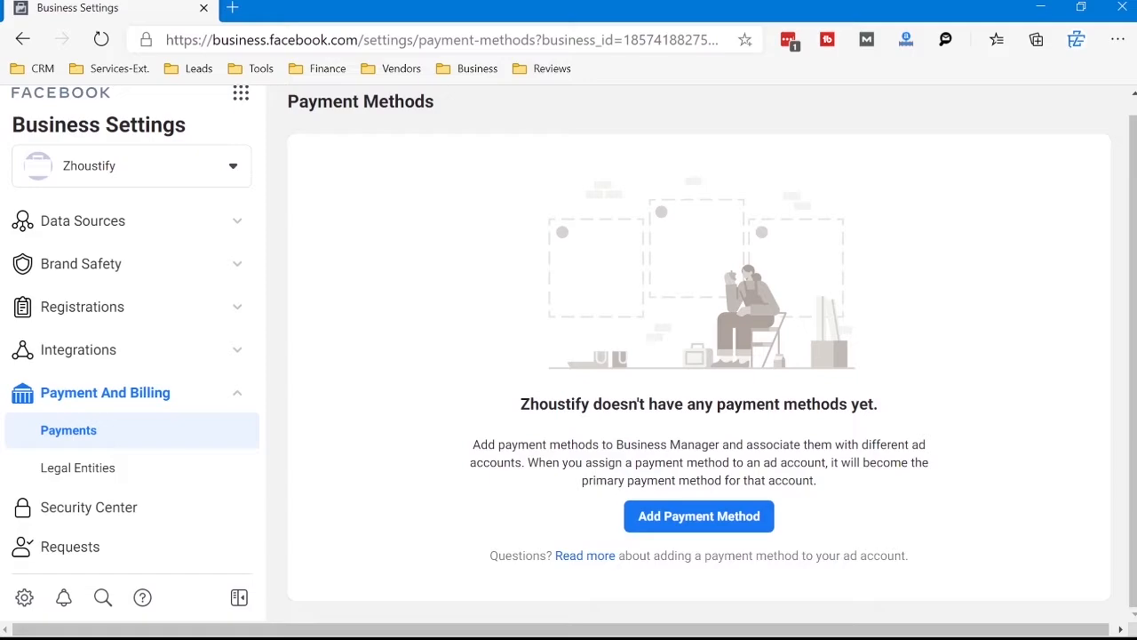
pyautogui.moveTo(480, 444); pyautogui.dragTo(816, 480)
pyautogui.click(844, 485)
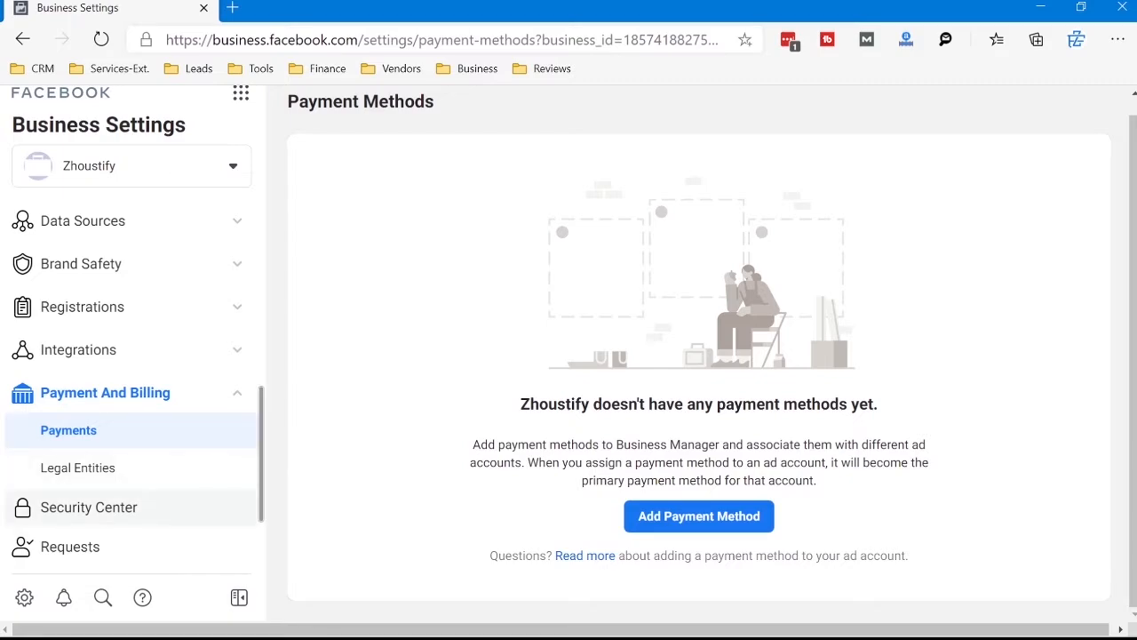
# Step: Set two-factor authentication as required for Everyone in the Security Center, and review the Business Verification section
pyautogui.click(89, 507)
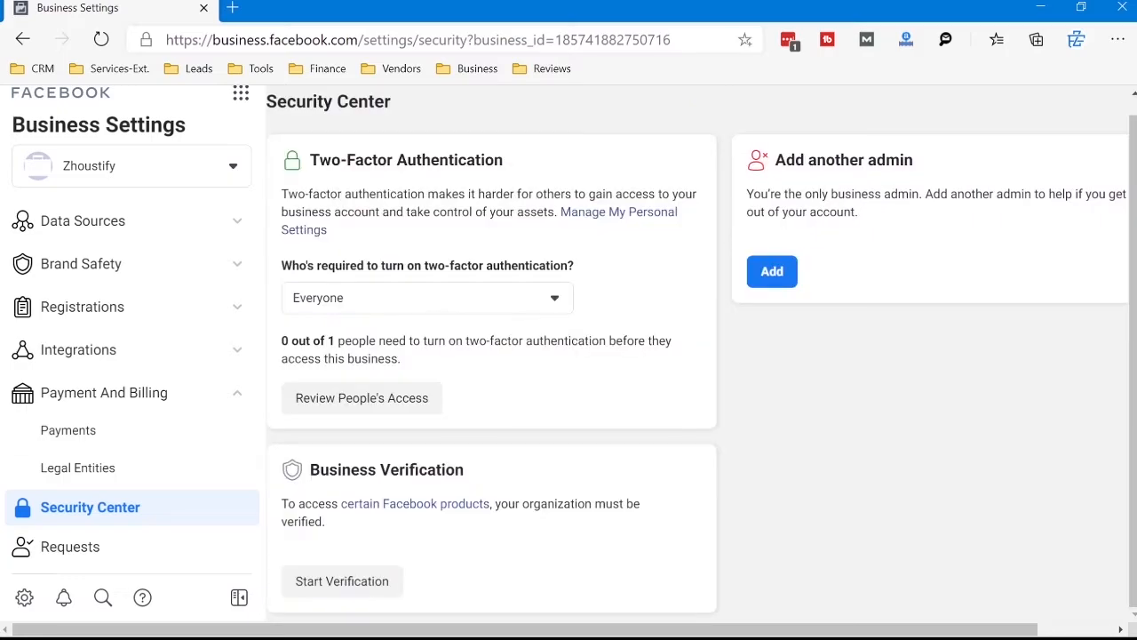
pyautogui.click(427, 297)
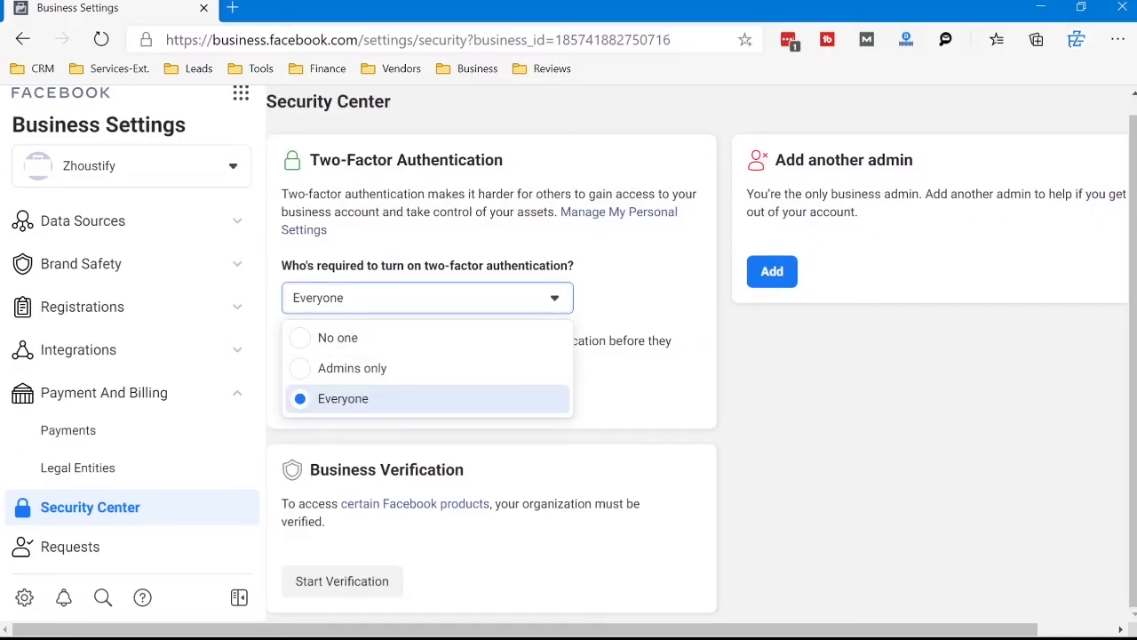
pyautogui.click(428, 399)
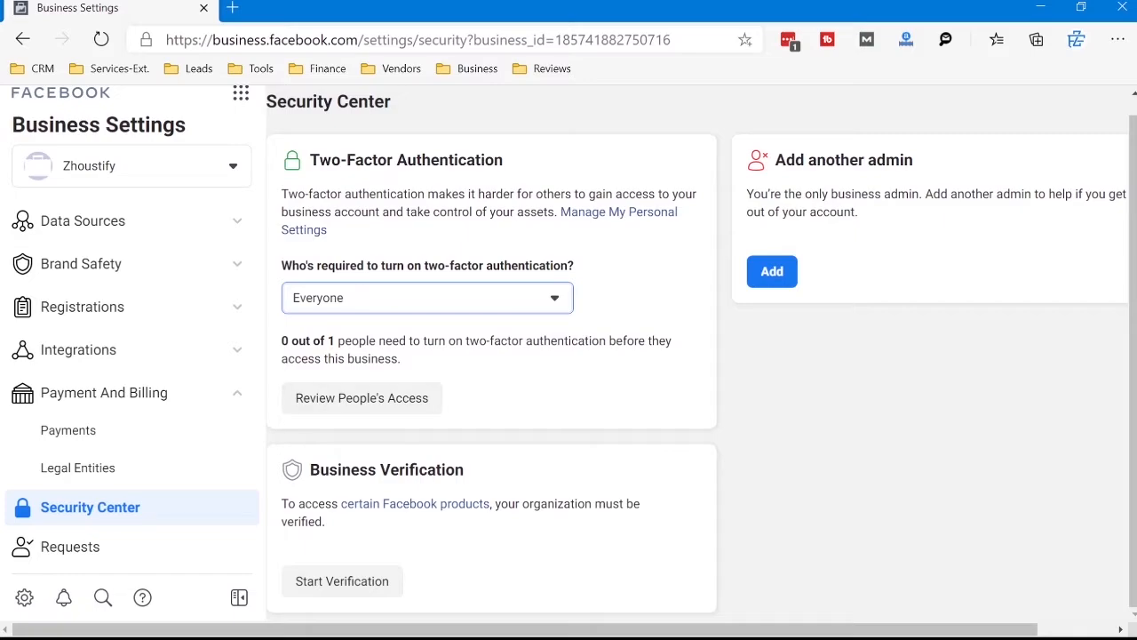
pyautogui.click(386, 469)
pyautogui.tripleClick(387, 469)
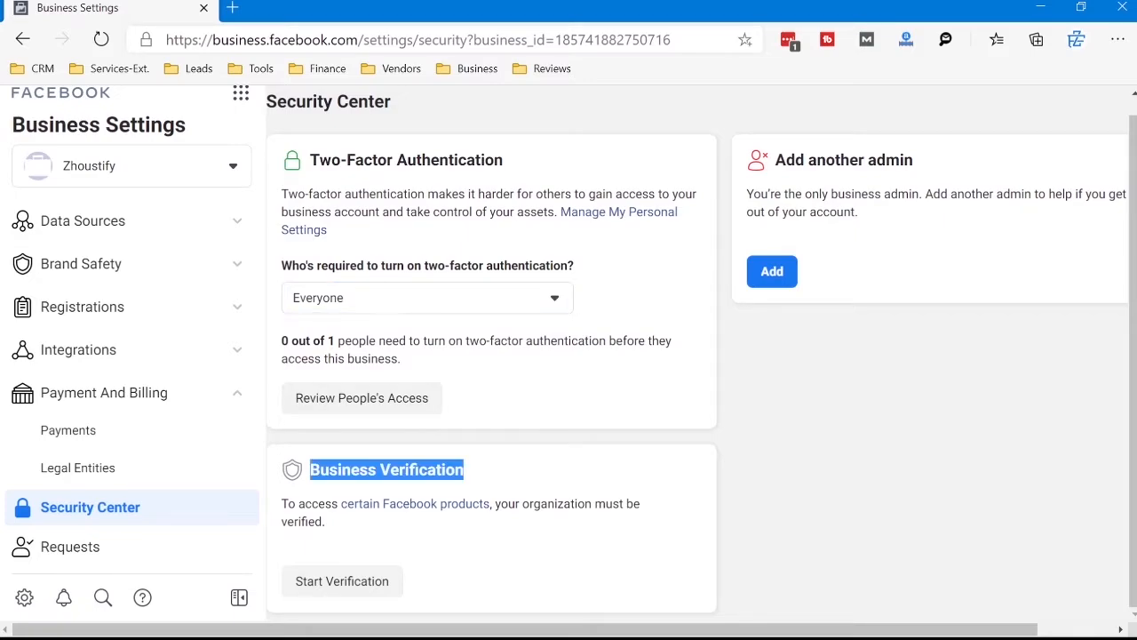
pyautogui.click(387, 469)
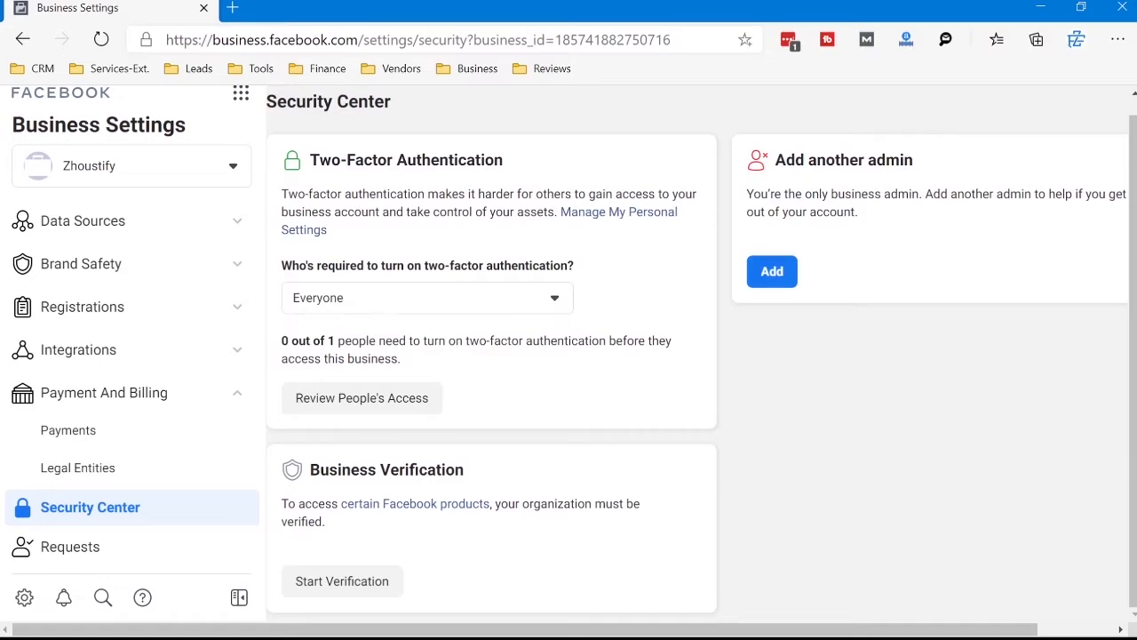
pyautogui.moveTo(326, 521); pyautogui.dragTo(310, 470)
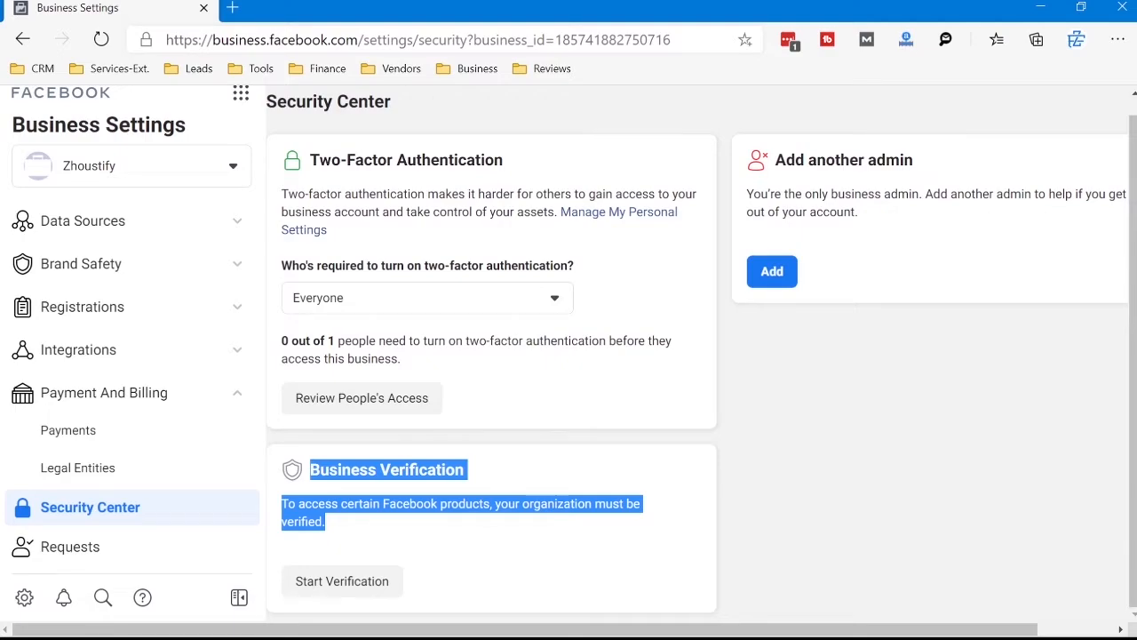
pyautogui.click(516, 543)
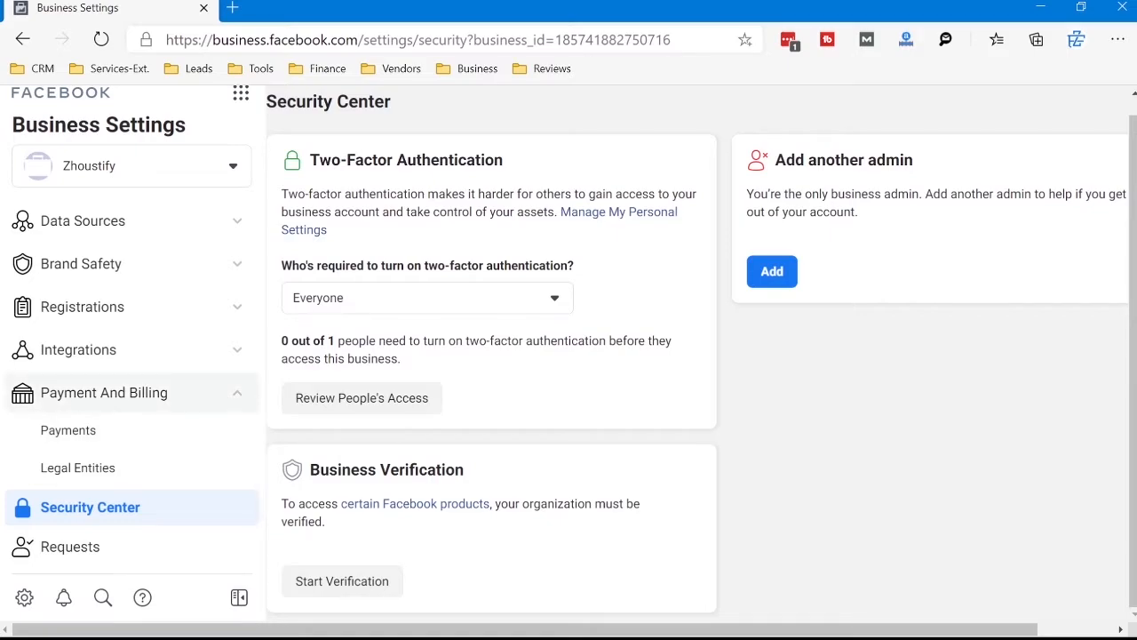
# Step: Open the Zhoustify ad account's details for editing and review its name and what the account will be used for
pyautogui.scroll(2, 133, 373)
pyautogui.scroll(2, 133, 356)
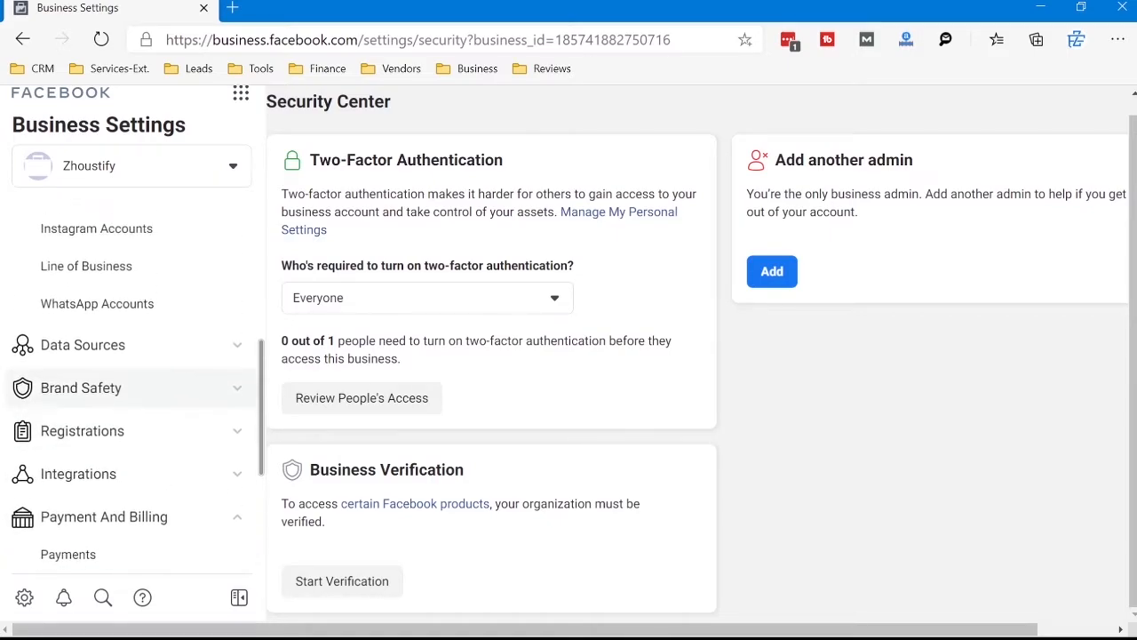
pyautogui.scroll(3, 133, 356)
pyautogui.scroll(1, 134, 355)
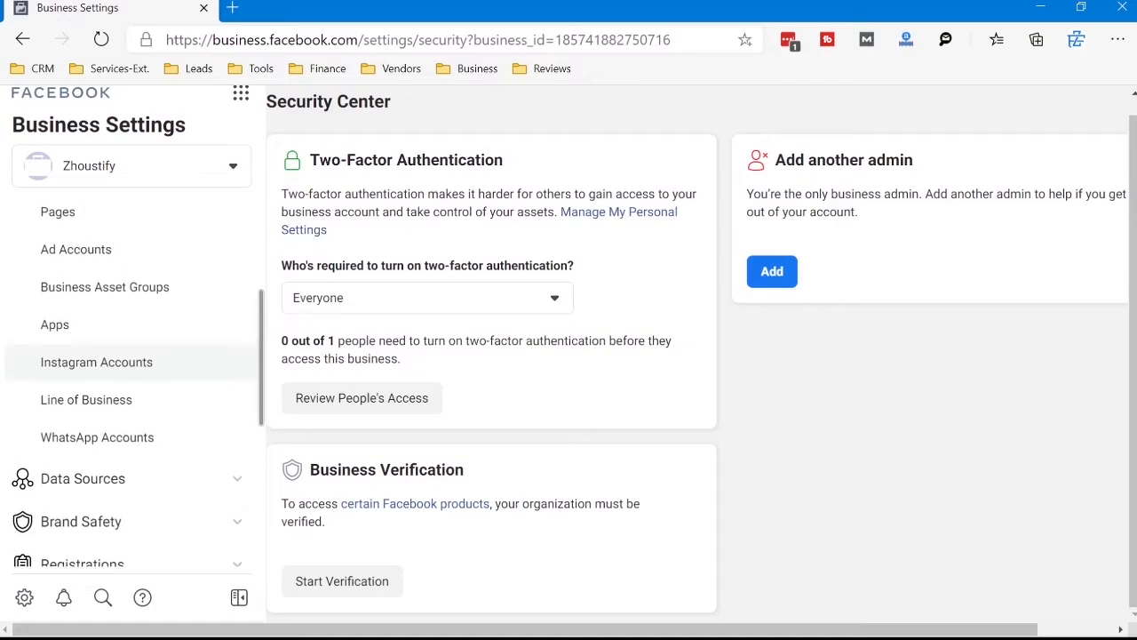
pyautogui.click(76, 247)
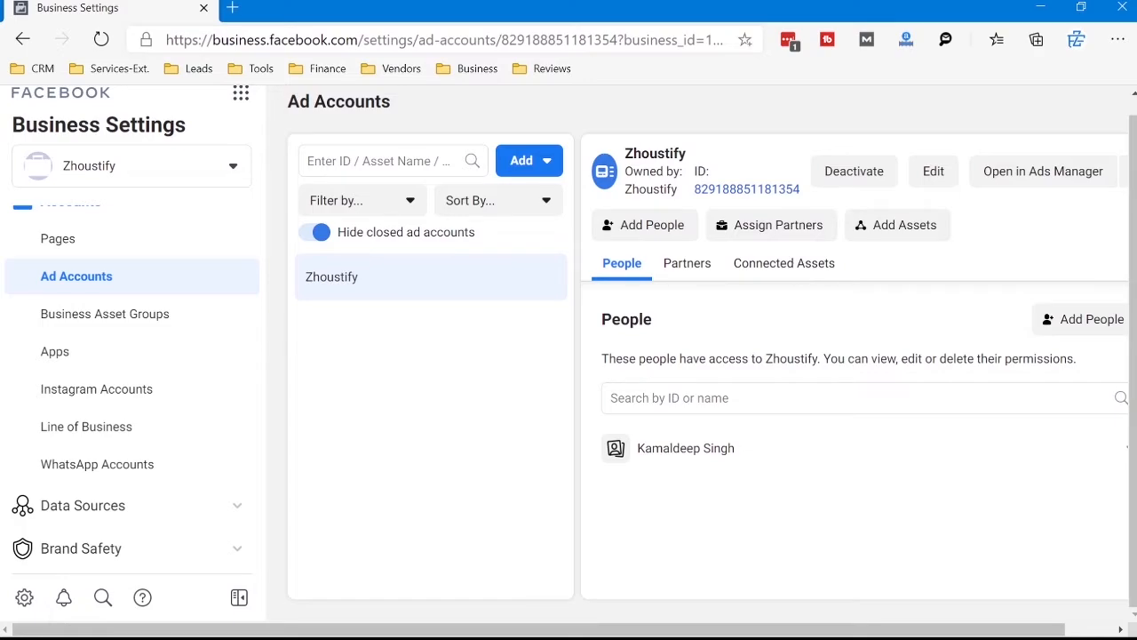
pyautogui.click(933, 171)
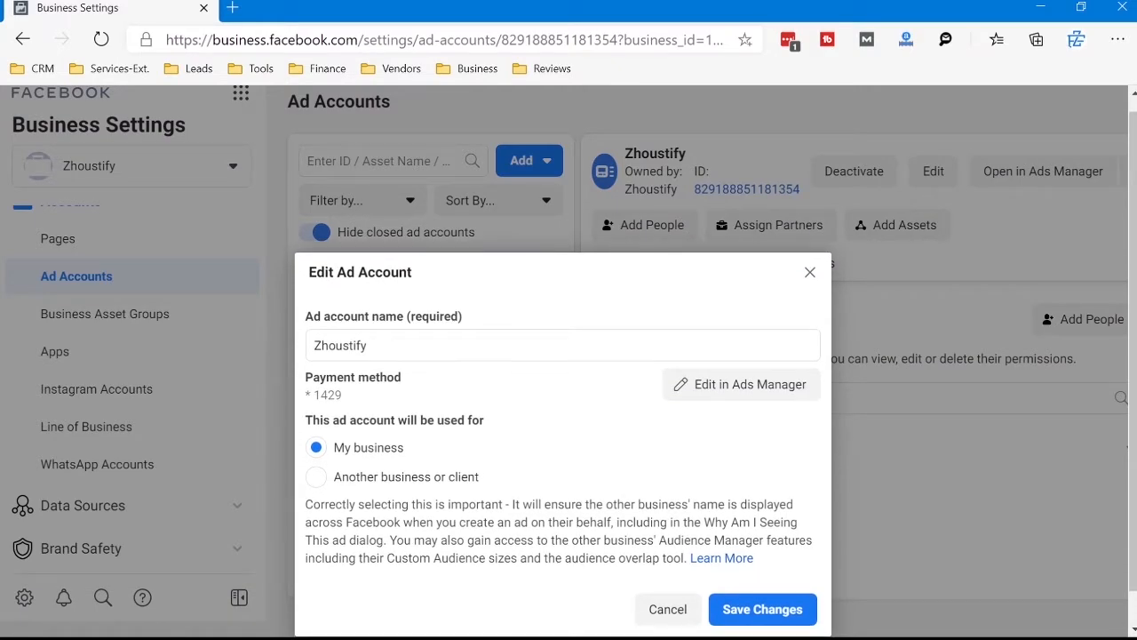
pyautogui.click(367, 346)
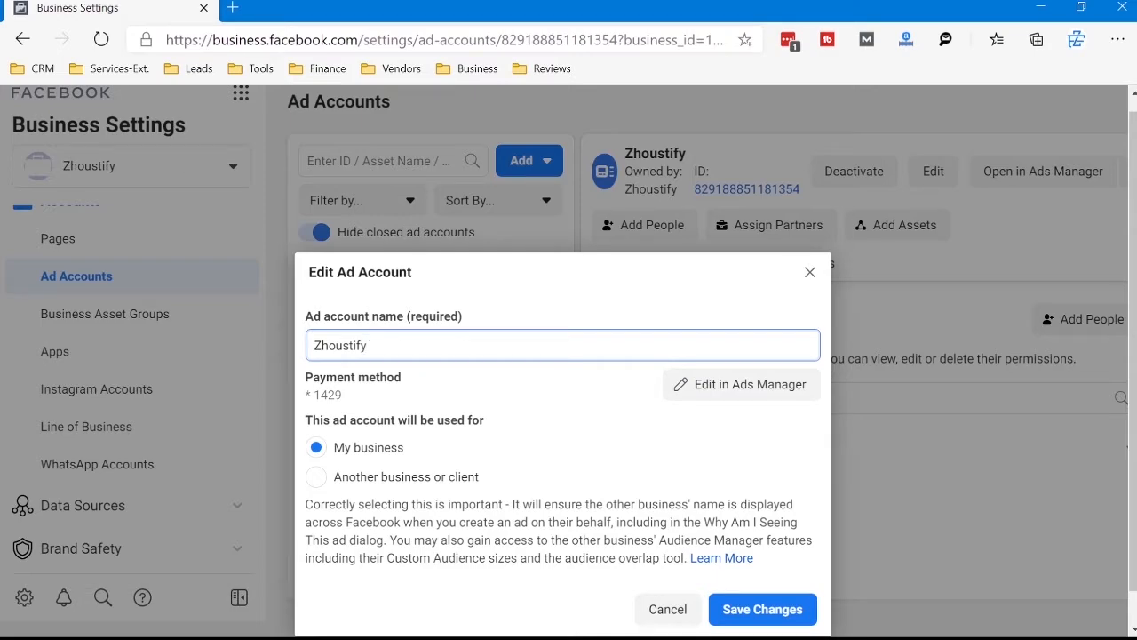
pyautogui.moveTo(304, 420); pyautogui.dragTo(472, 420)
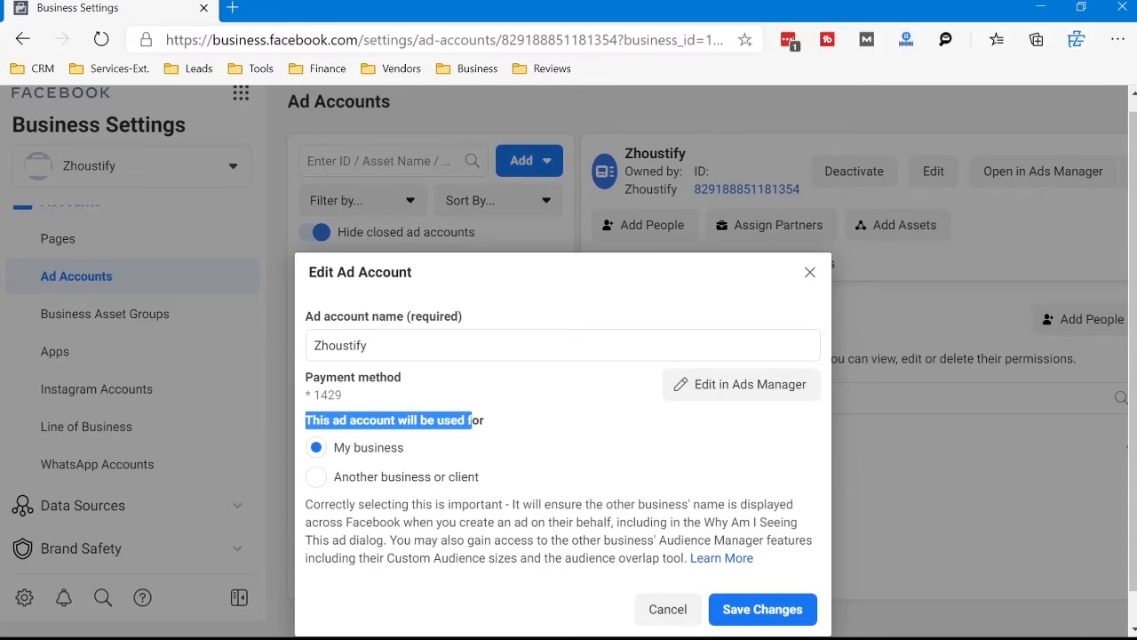
pyautogui.click(472, 421)
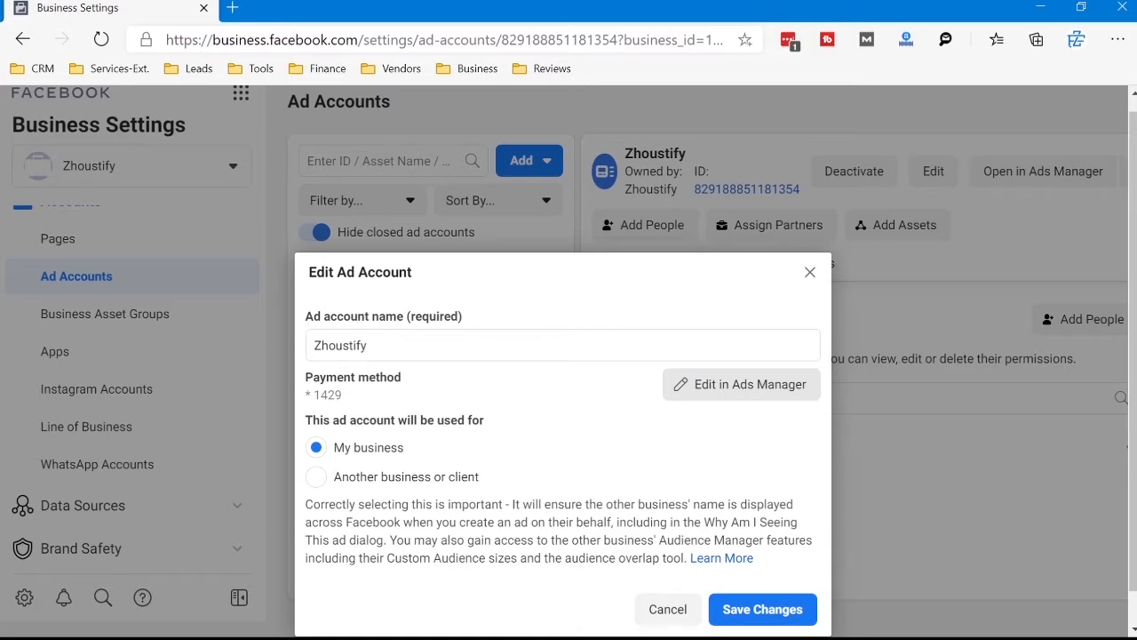
# Step: Open the Zhoustify ad account's payment settings in Ads Manager and review the next bill date and spend-based billing condition
pyautogui.click(741, 384)
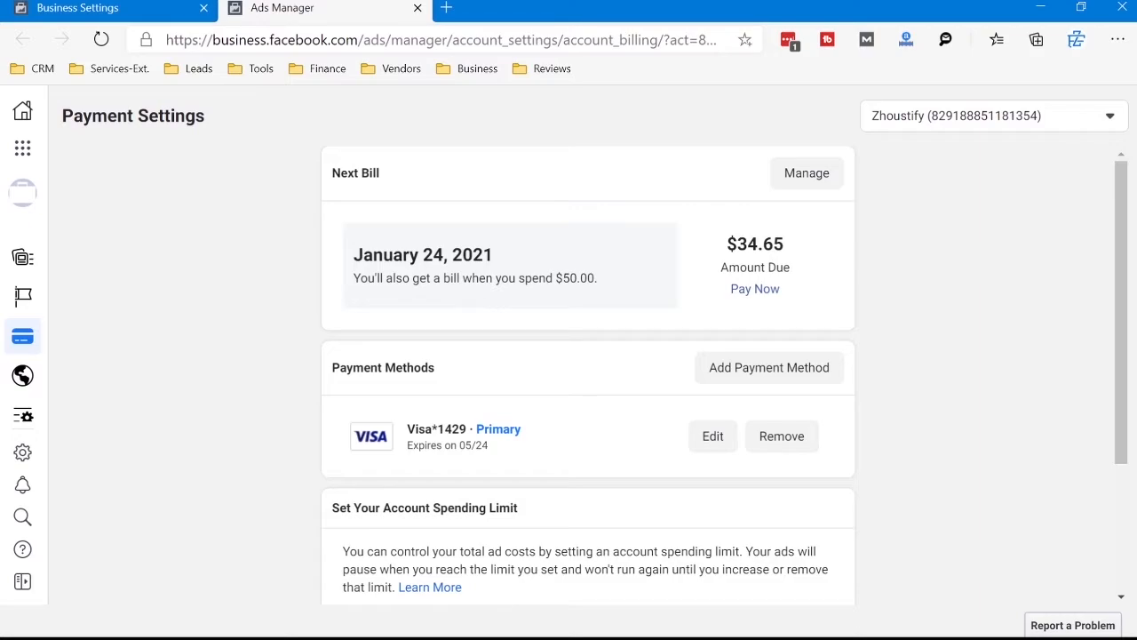
pyautogui.moveTo(353, 255); pyautogui.dragTo(494, 255)
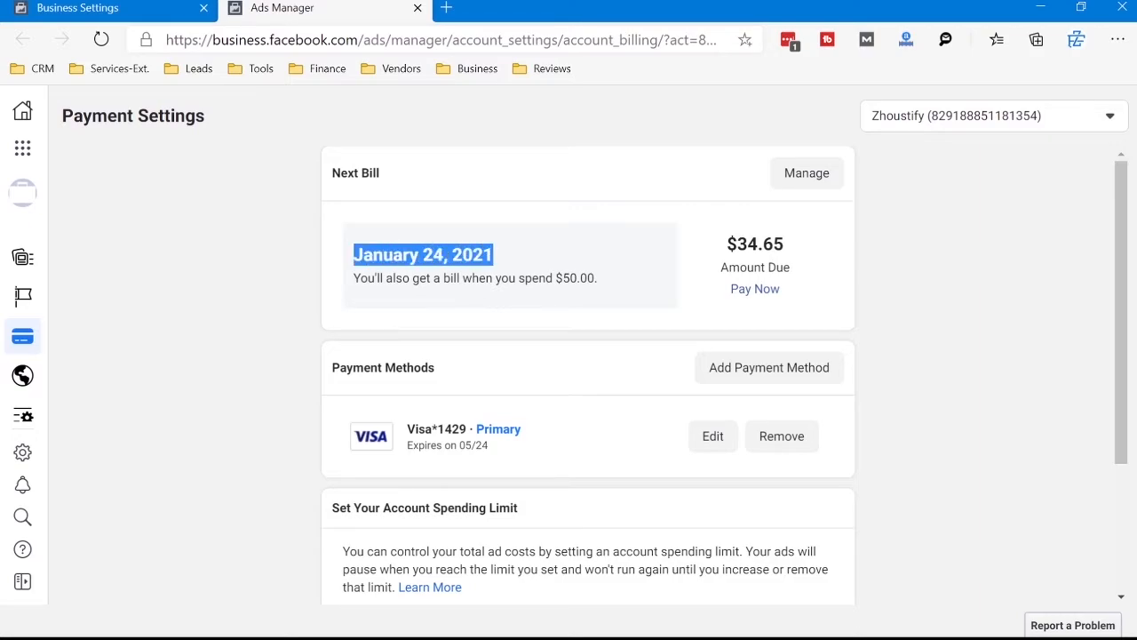
pyautogui.click(495, 256)
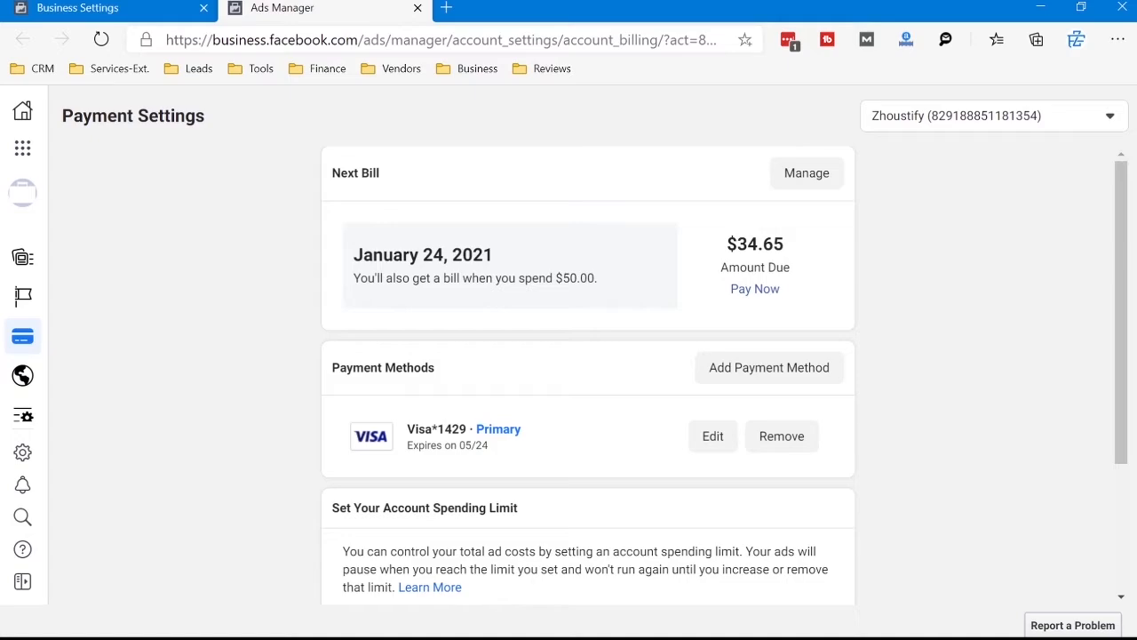
pyautogui.moveTo(360, 278); pyautogui.dragTo(594, 279)
pyautogui.click(599, 279)
pyautogui.click(598, 278)
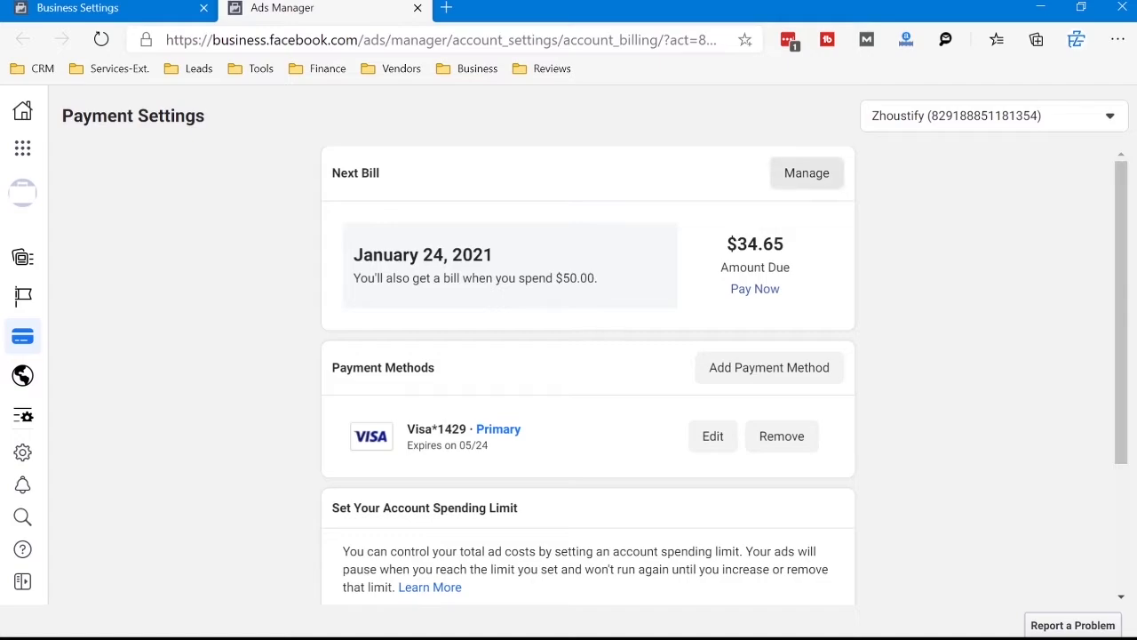
# Step: Open the billing threshold settings, examine the current threshold and the field for changing it, and close the dialog without changes
pyautogui.click(806, 173)
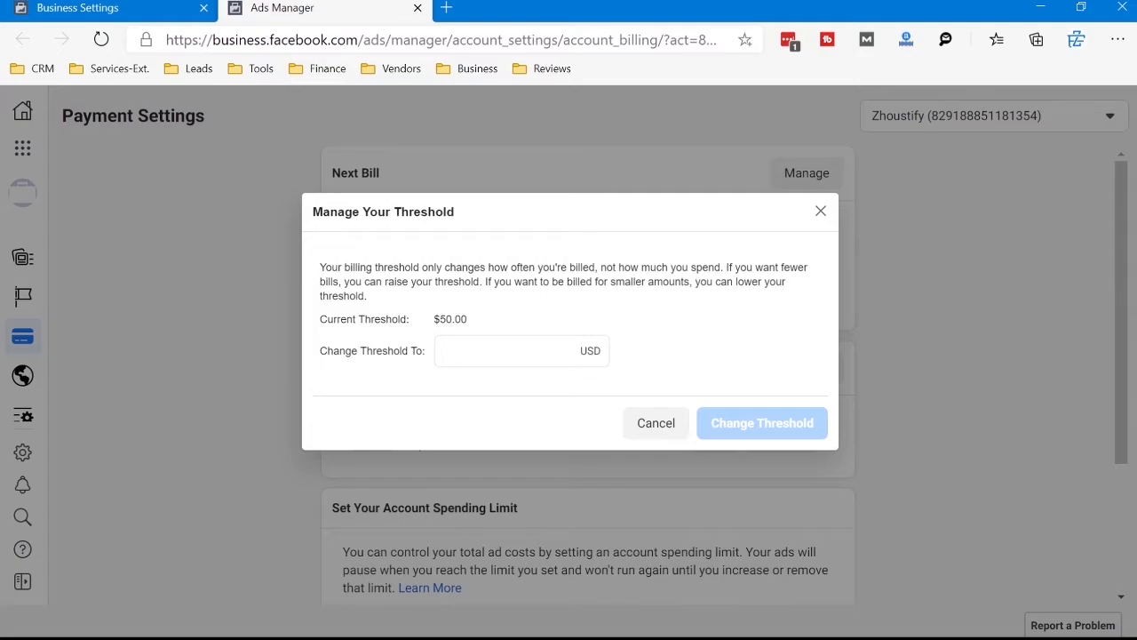
pyautogui.press('Escape')
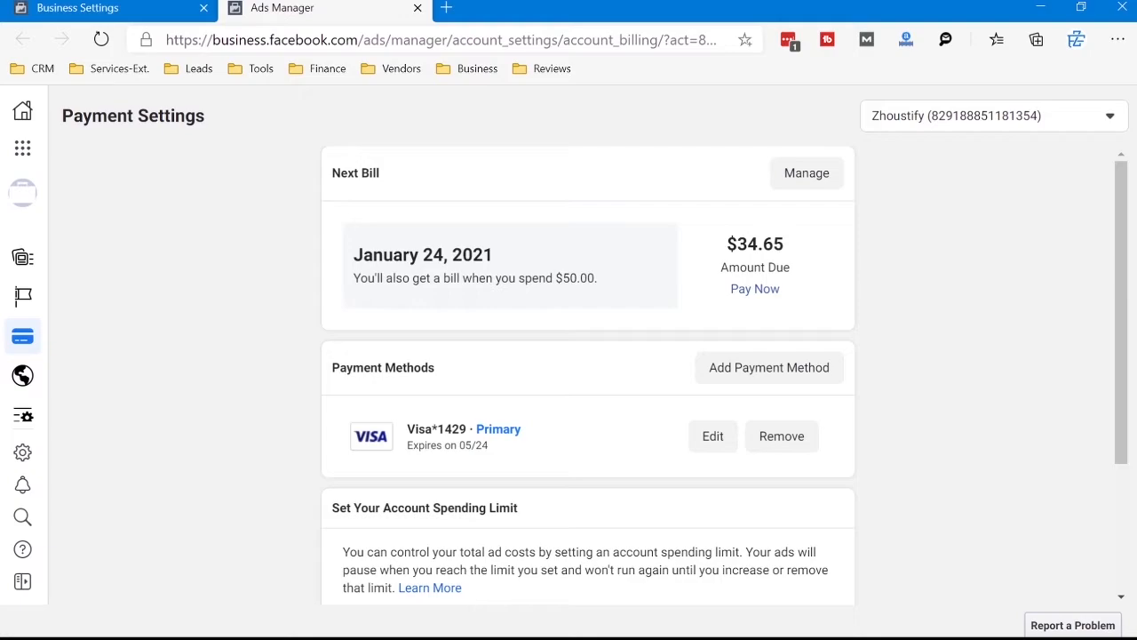
pyautogui.tripleClick(475, 278)
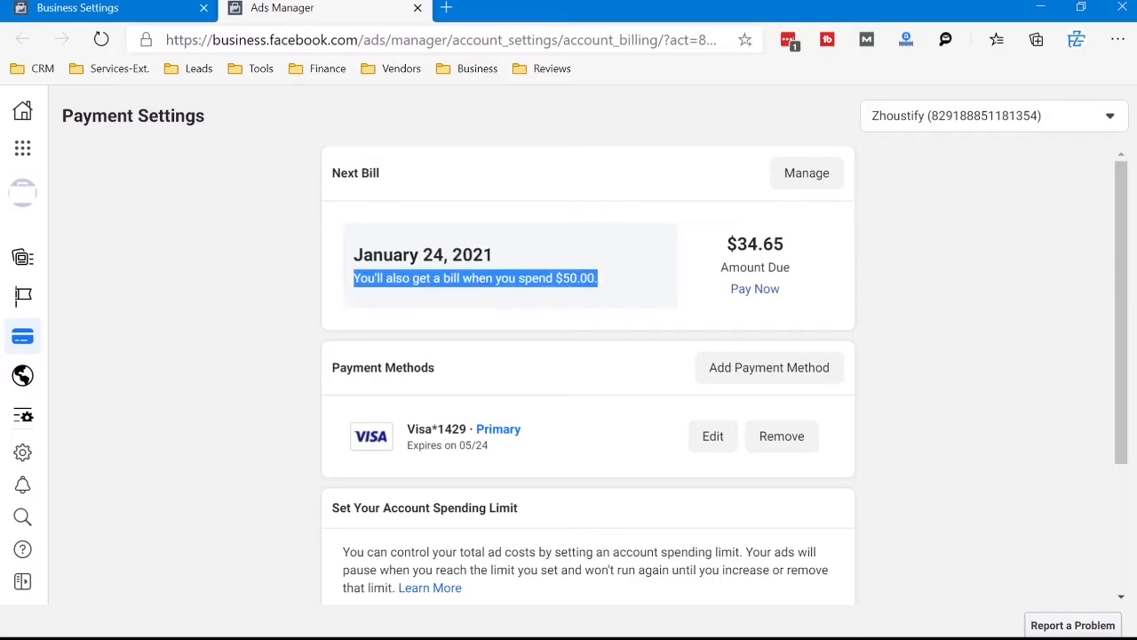
pyautogui.click(807, 172)
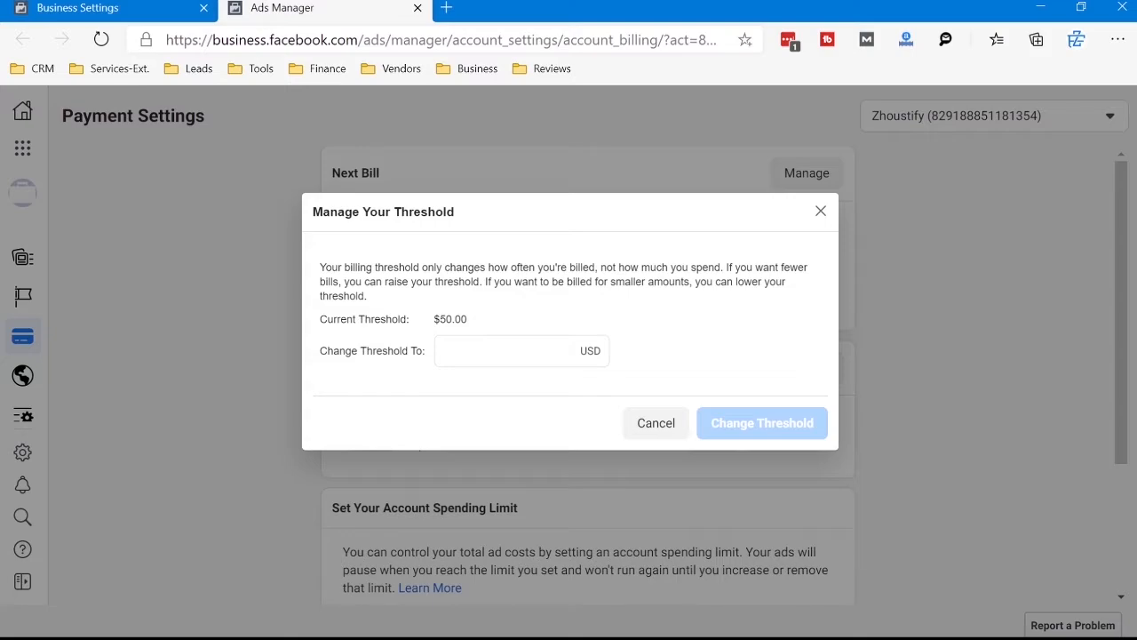
pyautogui.moveTo(433, 319); pyautogui.dragTo(467, 319)
pyautogui.click(479, 320)
pyautogui.click(507, 351)
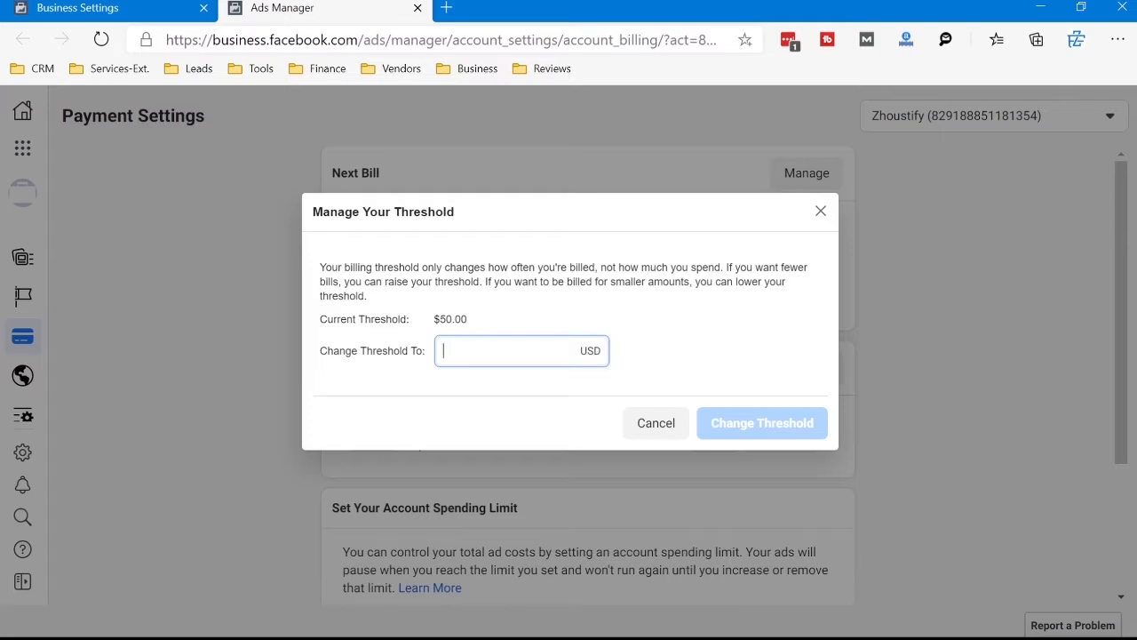
pyautogui.click(821, 211)
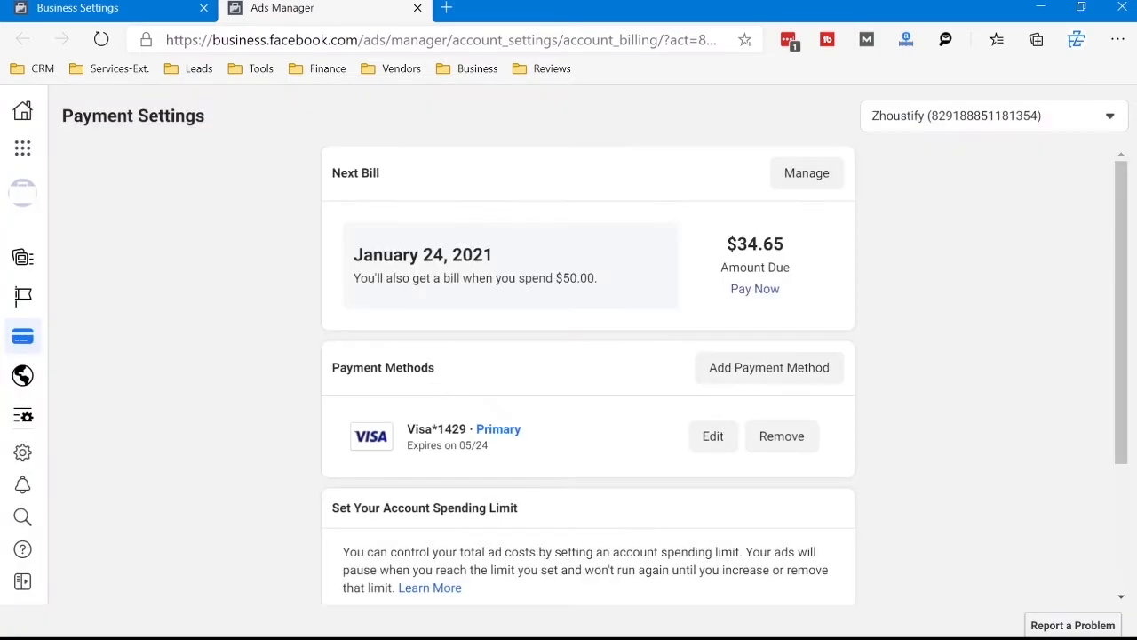
# Step: Reopen the billing threshold settings and try 1000 and 900 USD as the new threshold
pyautogui.moveTo(354, 255); pyautogui.dragTo(494, 256)
pyautogui.click(496, 257)
pyautogui.click(807, 173)
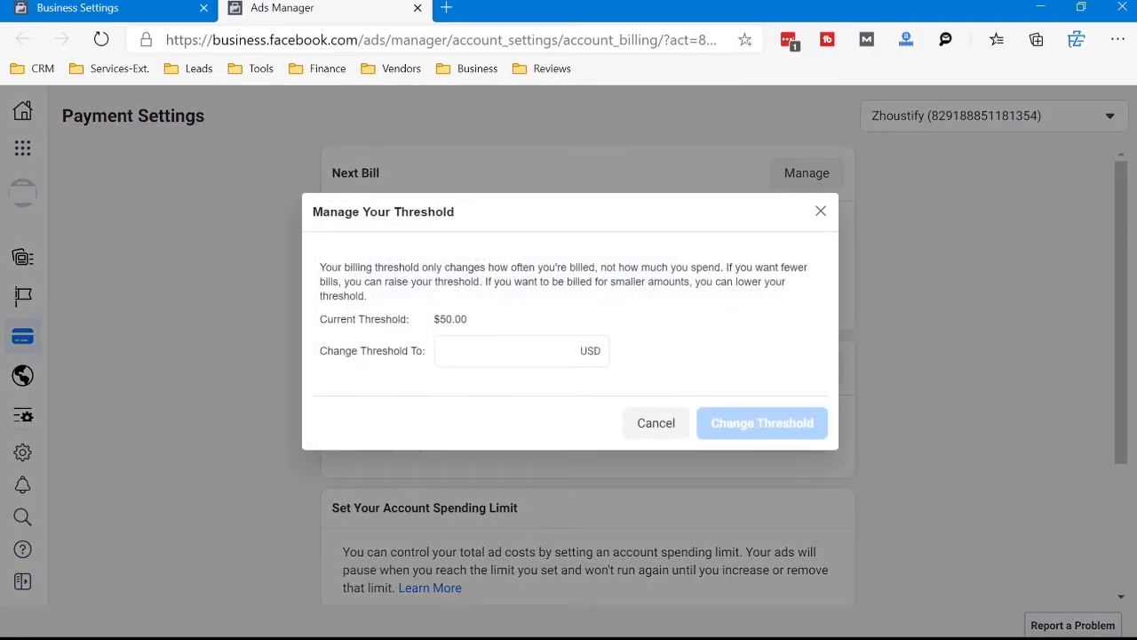
pyautogui.moveTo(468, 319)
pyautogui.mouseDown()
pyautogui.moveTo(434, 319)
pyautogui.moveTo(461, 319)
pyautogui.mouseUp()
pyautogui.click(444, 320)
pyautogui.click(453, 320)
pyautogui.click(462, 351)
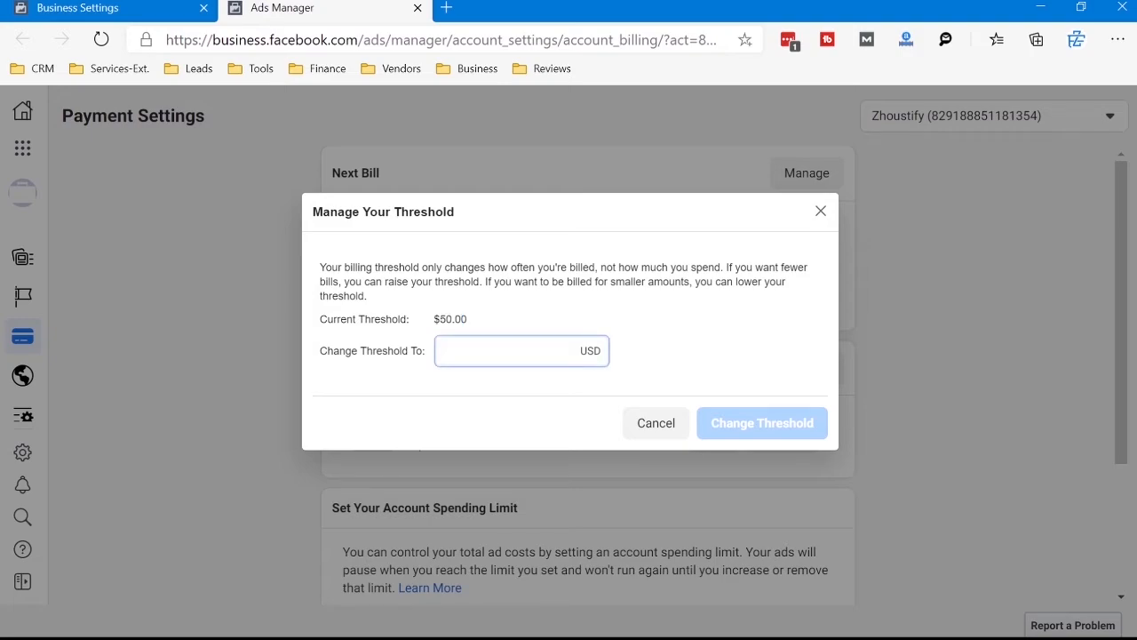
pyautogui.write('1000')
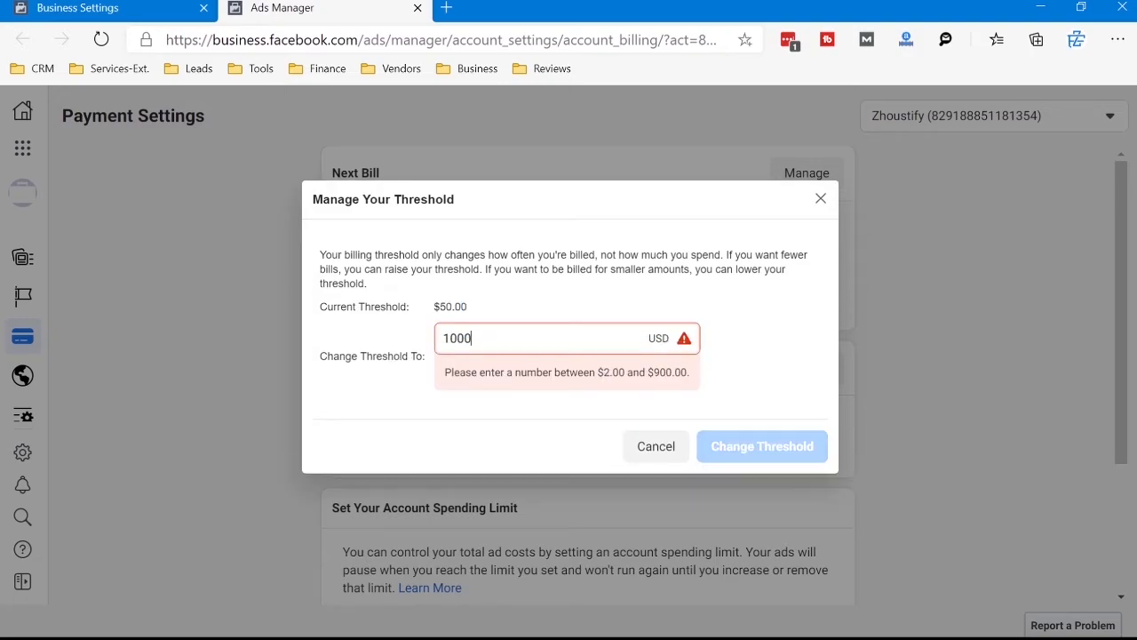
pyautogui.press('BackSpace')
pyautogui.press('BackSpace')
pyautogui.press('BackSpace')
pyautogui.press('BackSpace')
pyautogui.write('900')
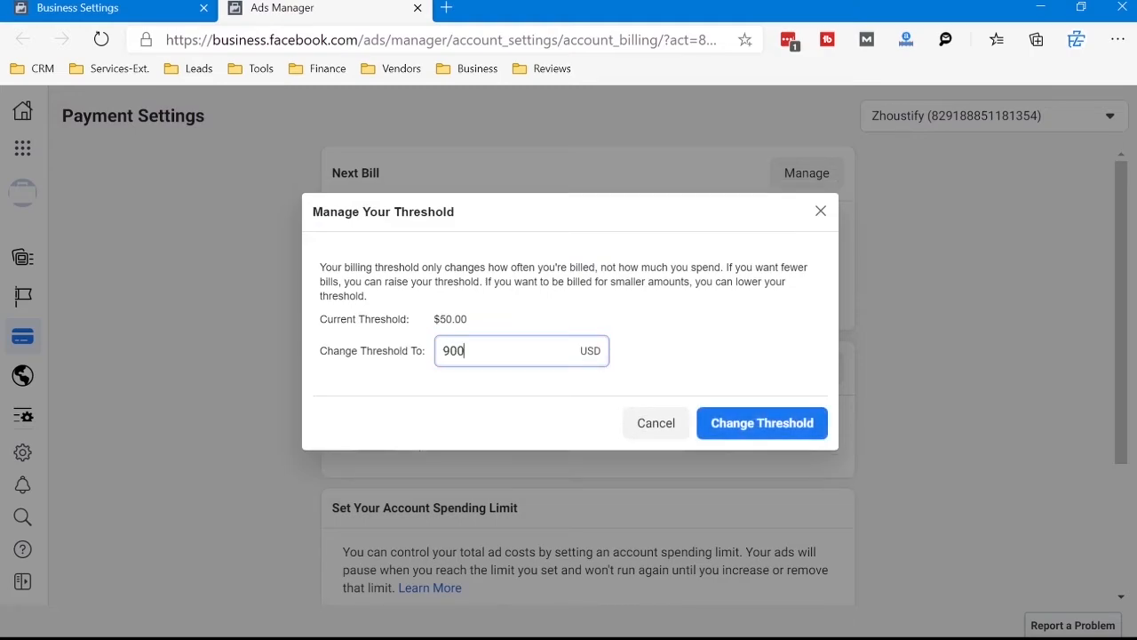
# Step: Try to change the billing threshold to 500 USD and dismiss the resulting notice
pyautogui.press('BackSpace')
pyautogui.press('BackSpace')
pyautogui.press('BackSpace')
pyautogui.write('500')
pyautogui.press('Return')
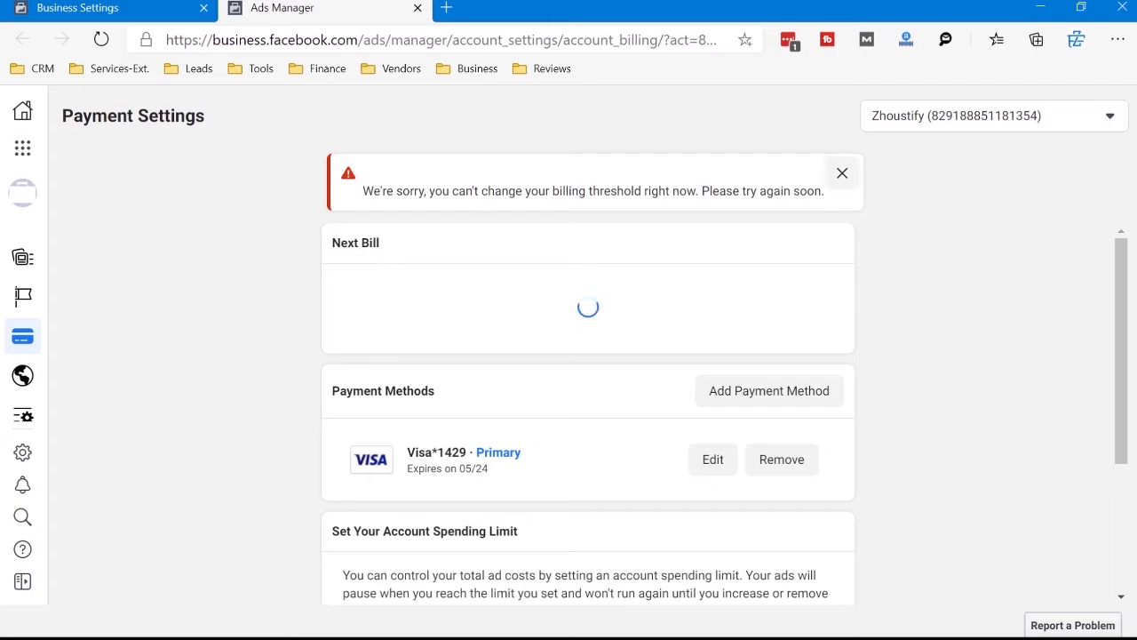
pyautogui.click(843, 172)
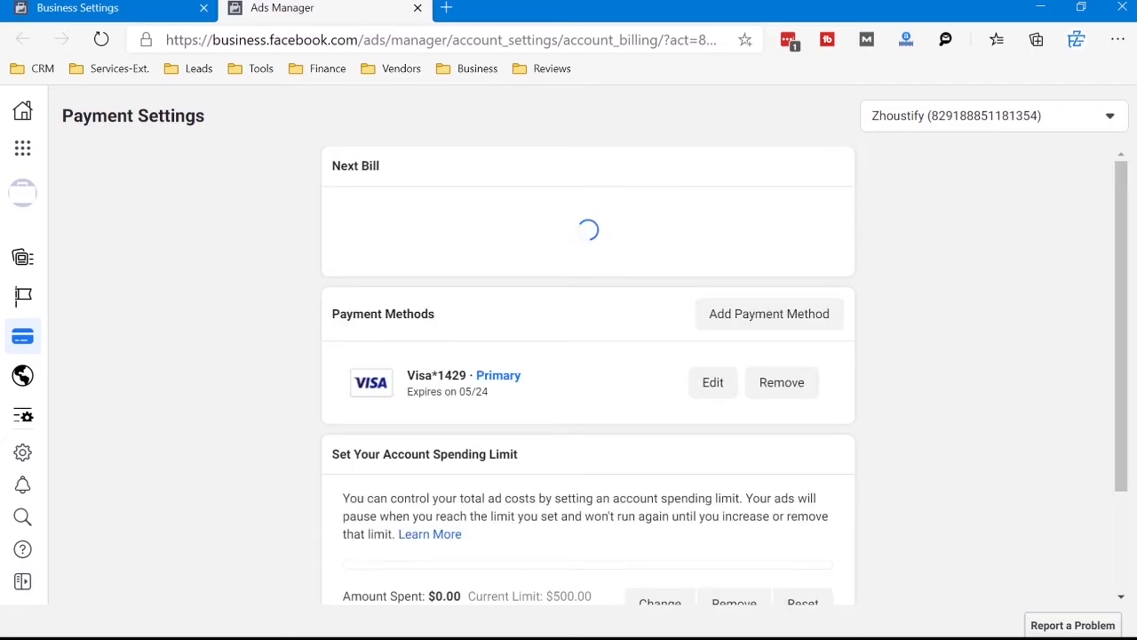
# Step: Review the account spending limit section, including its explanation and the amount spent
pyautogui.scroll(-1, 586, 373)
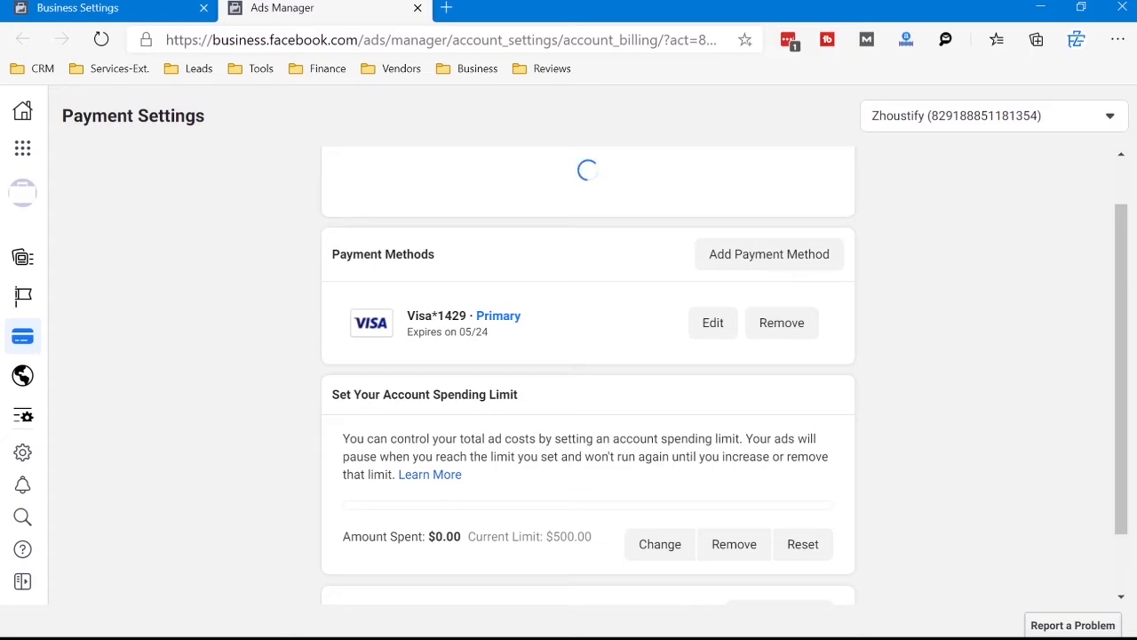
pyautogui.scroll(-1, 586, 373)
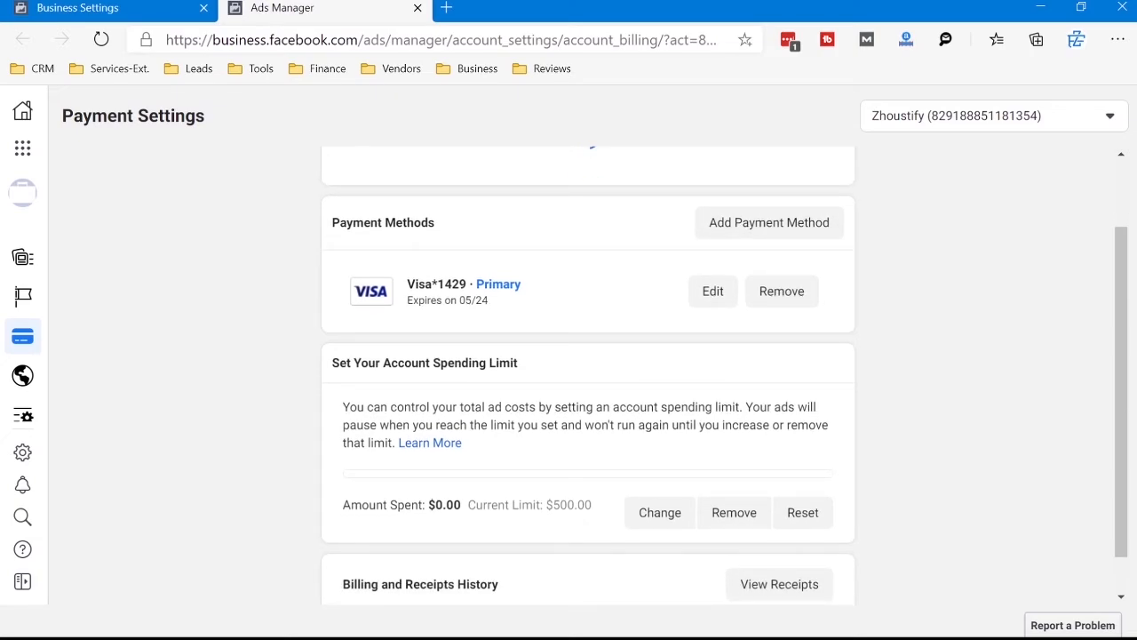
pyautogui.scroll(-1, 586, 373)
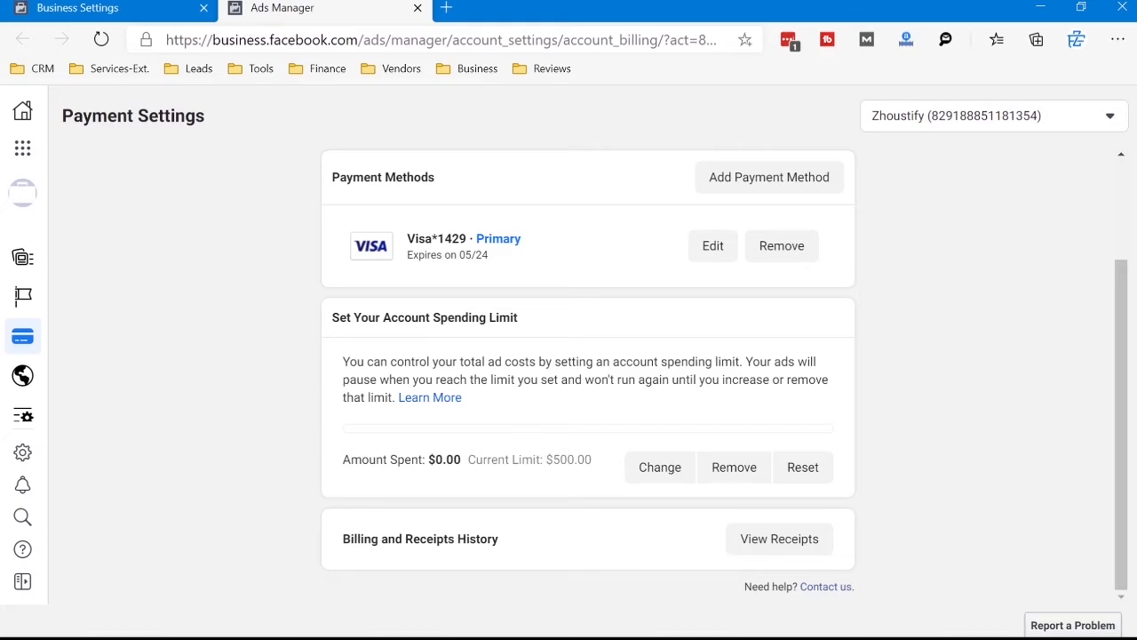
pyautogui.moveTo(332, 317); pyautogui.dragTo(462, 397)
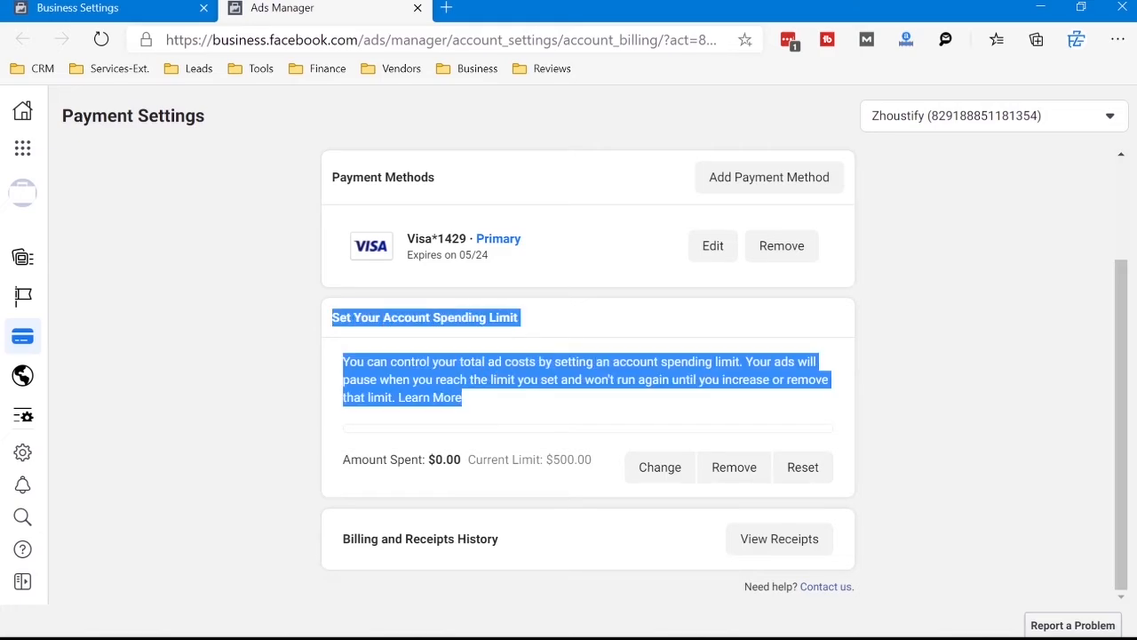
pyautogui.click(551, 404)
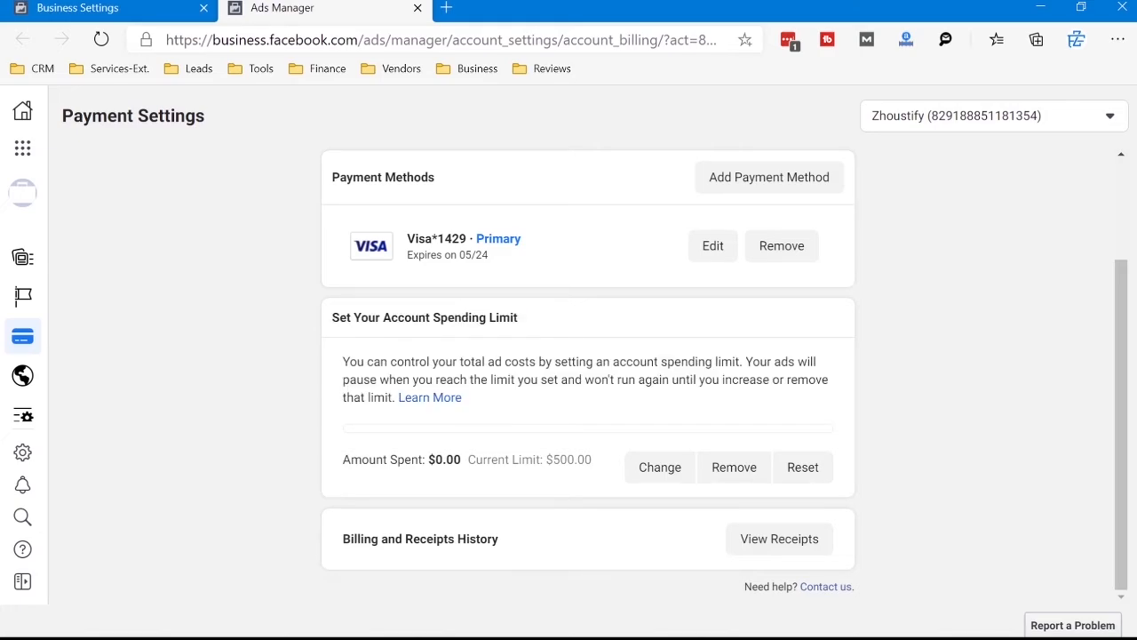
pyautogui.moveTo(351, 460); pyautogui.dragTo(461, 459)
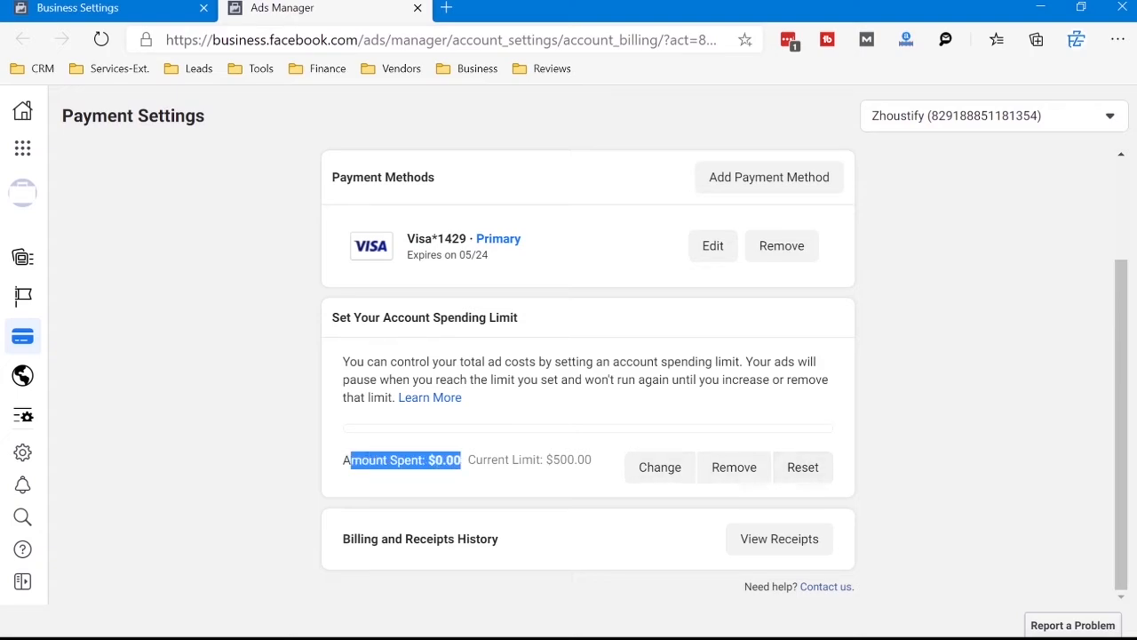
pyautogui.moveTo(343, 362); pyautogui.dragTo(462, 397)
pyautogui.click(498, 400)
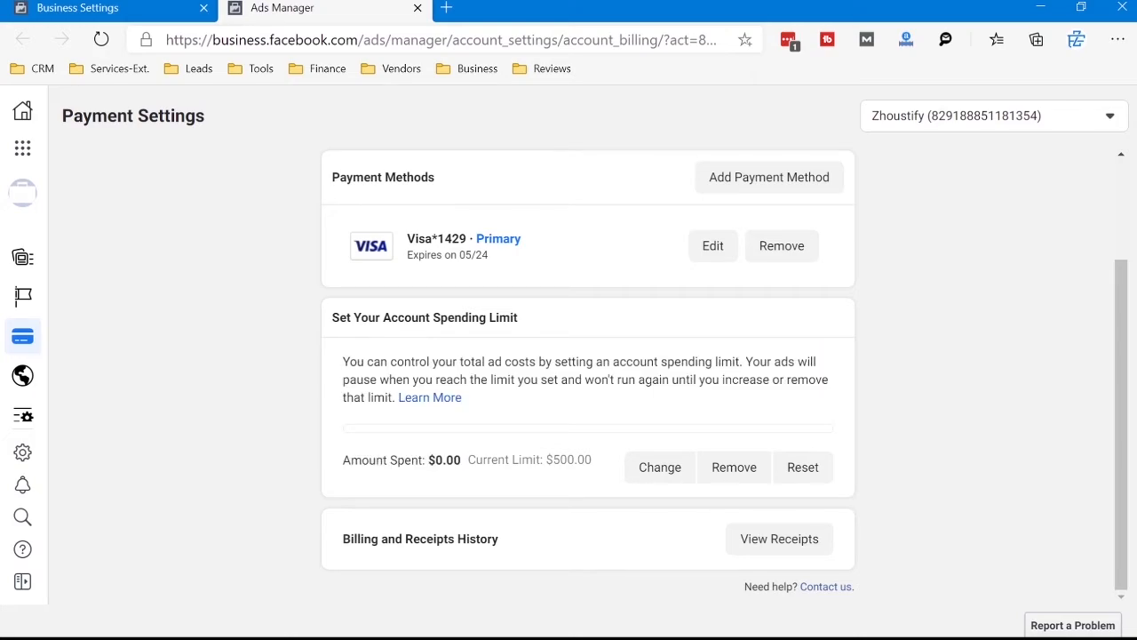
# Step: Change the ad account's spending limit to 500 USD
pyautogui.click(659, 467)
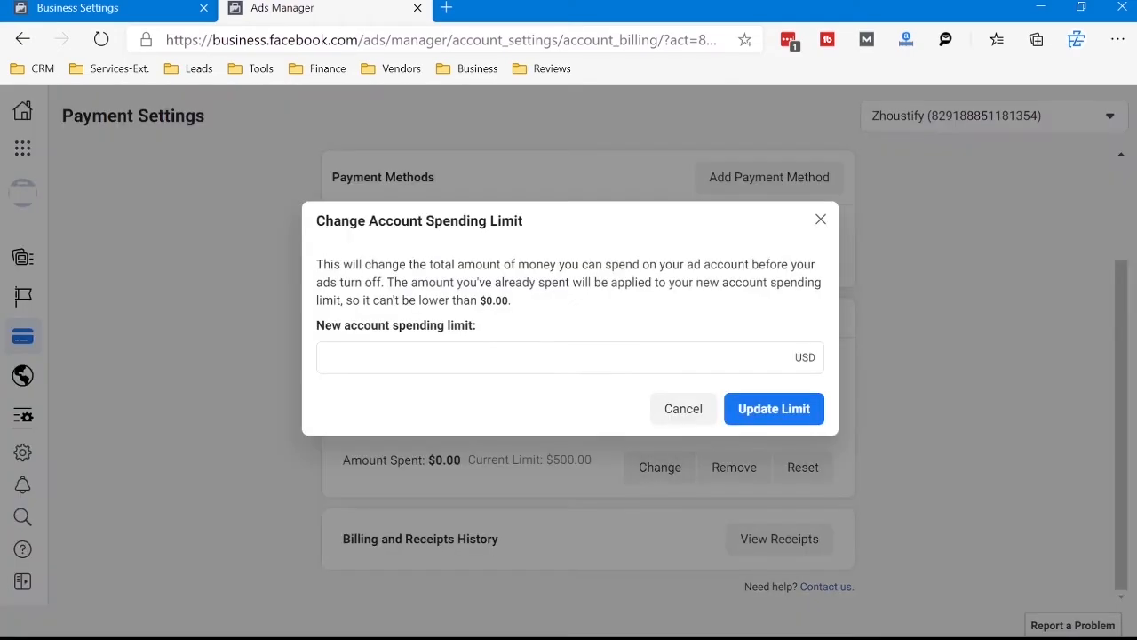
pyautogui.click(569, 357)
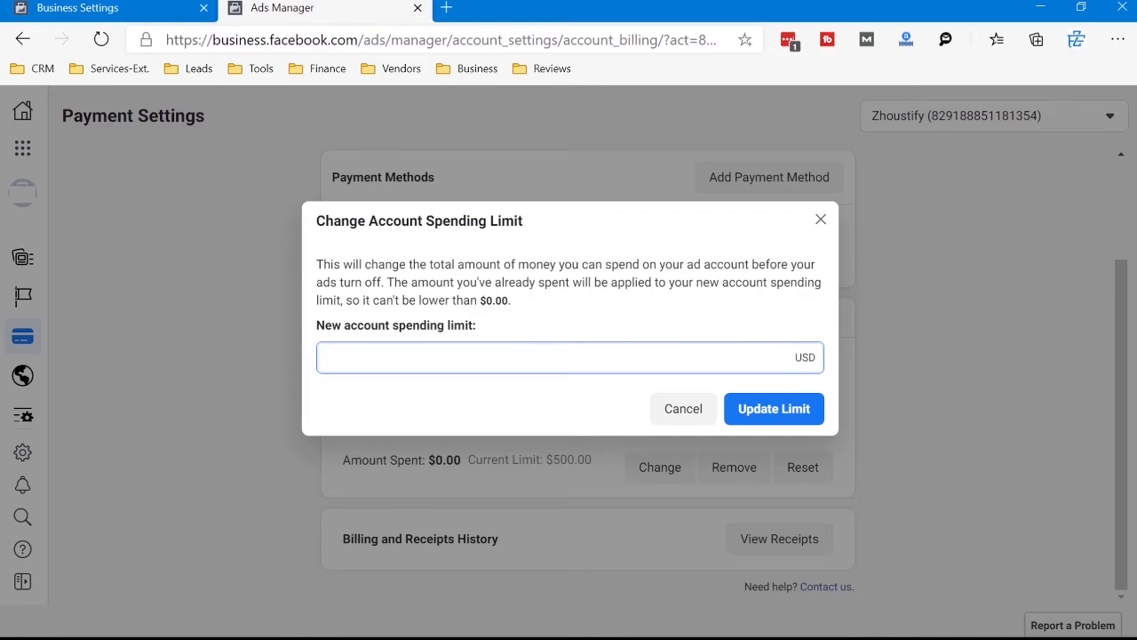
pyautogui.write('1000')
pyautogui.hotkey('ctrl', 'a')
pyautogui.write('500')
pyautogui.click(774, 408)
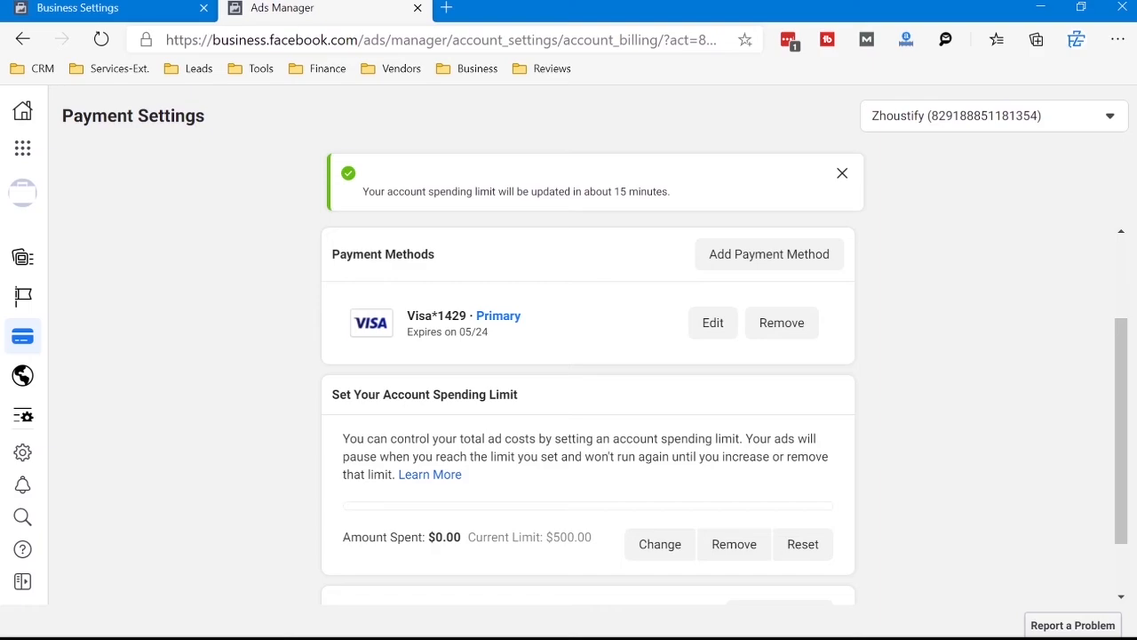
# Step: Check the current spending limit and reset the amount spent against it
pyautogui.moveTo(487, 537); pyautogui.dragTo(591, 536)
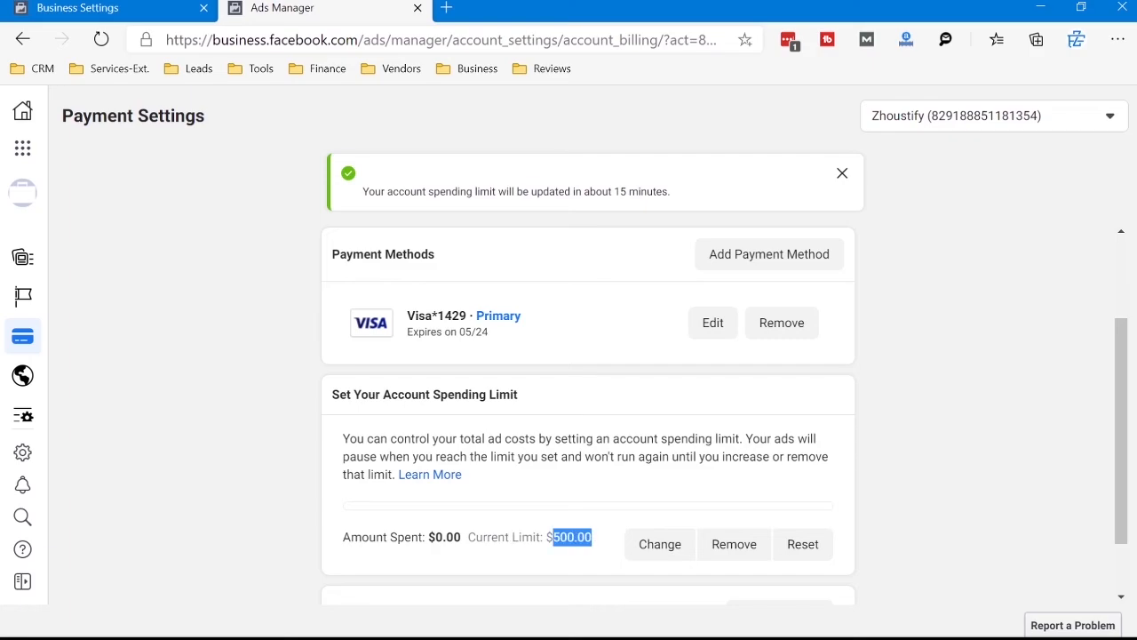
pyautogui.click(592, 536)
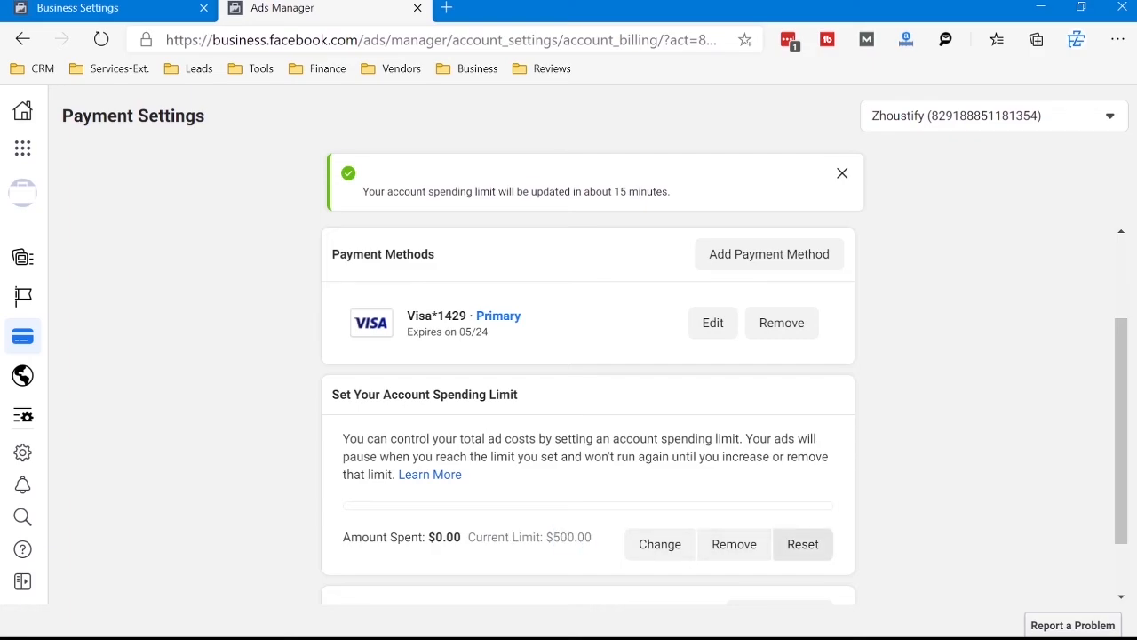
pyautogui.click(802, 544)
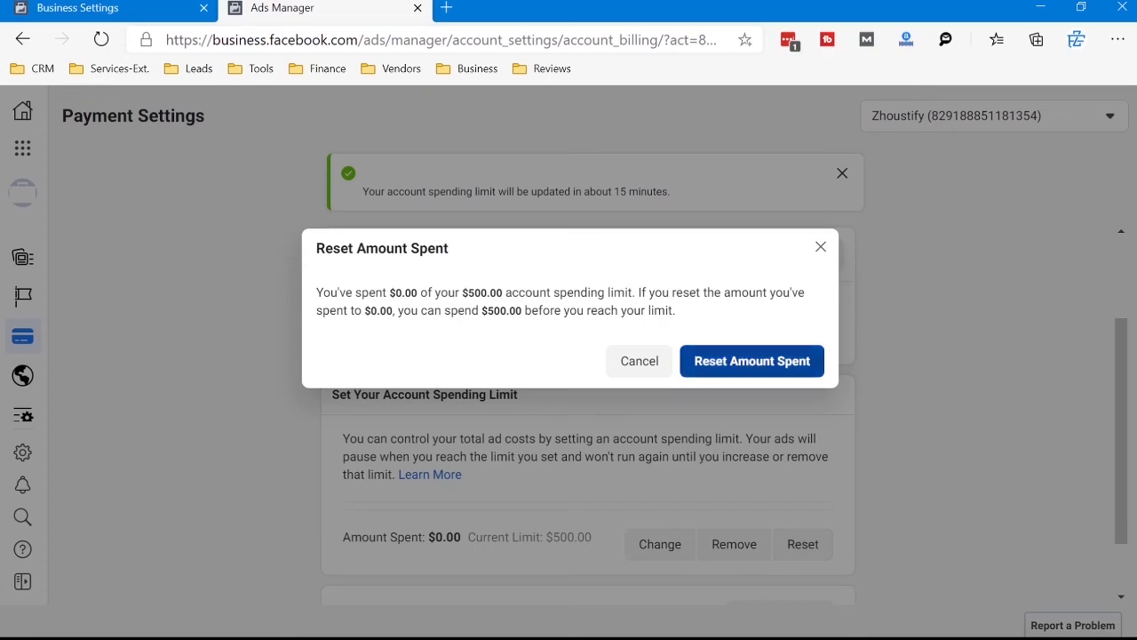
pyautogui.click(752, 361)
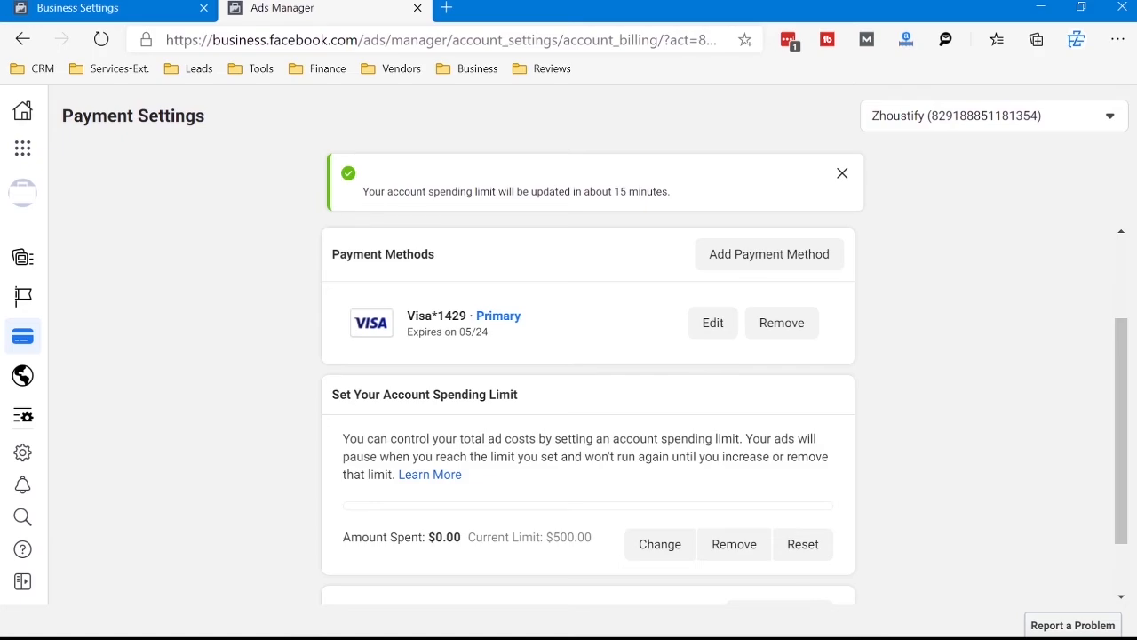
# Step: Look over the billing history, payment methods and the explanation of how the account spending limit pauses ads
pyautogui.scroll(-2, 586, 408)
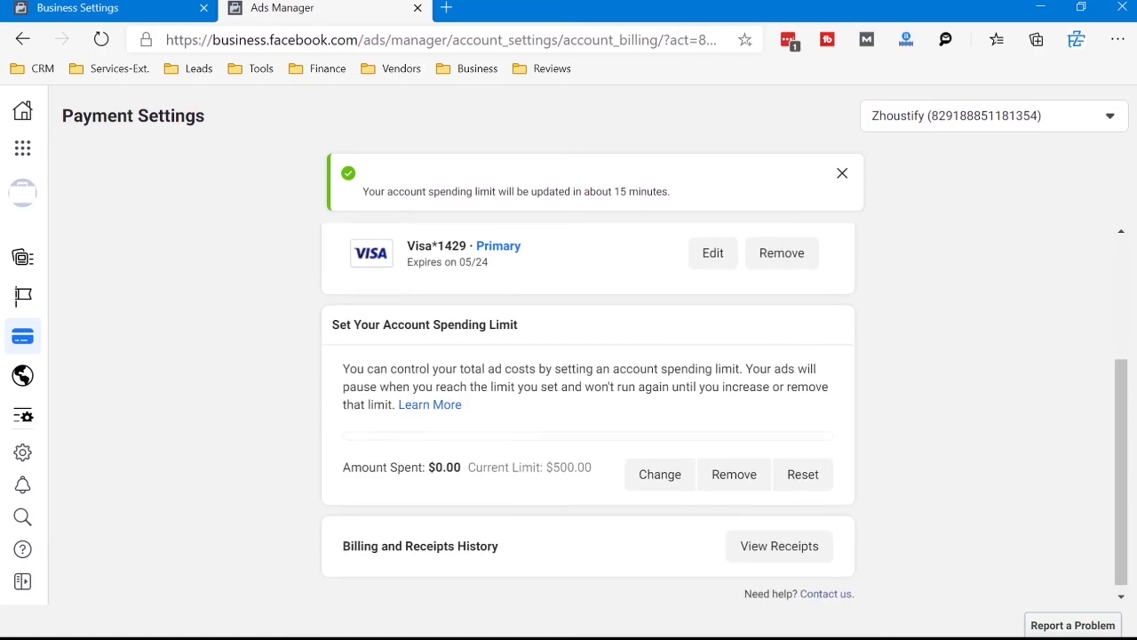
pyautogui.scroll(4, 586, 409)
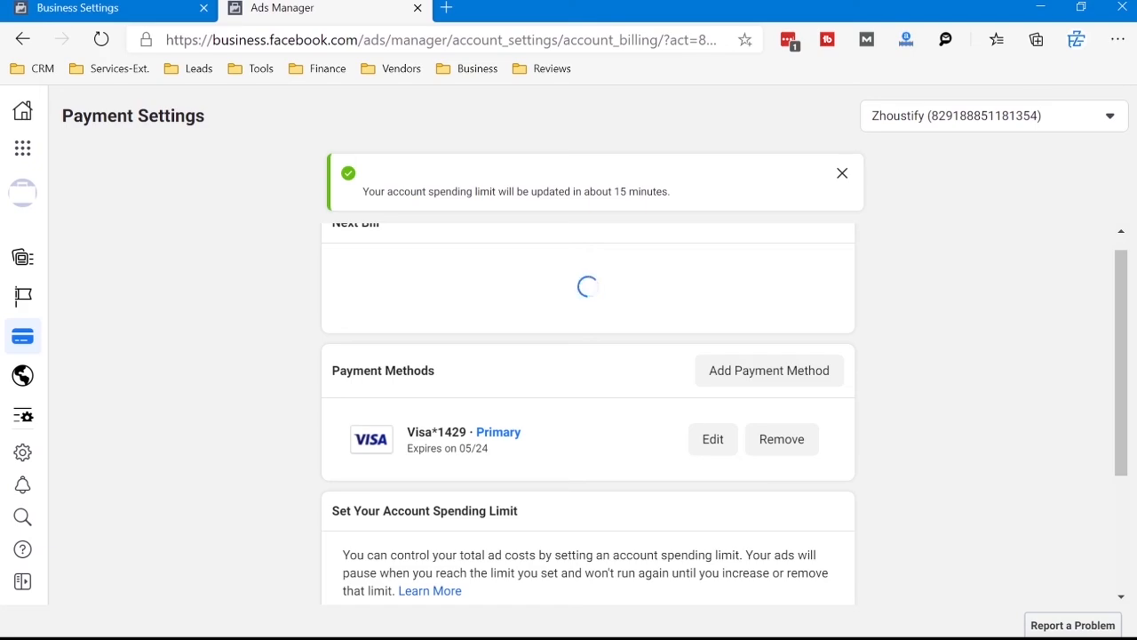
pyautogui.scroll(-1, 586, 409)
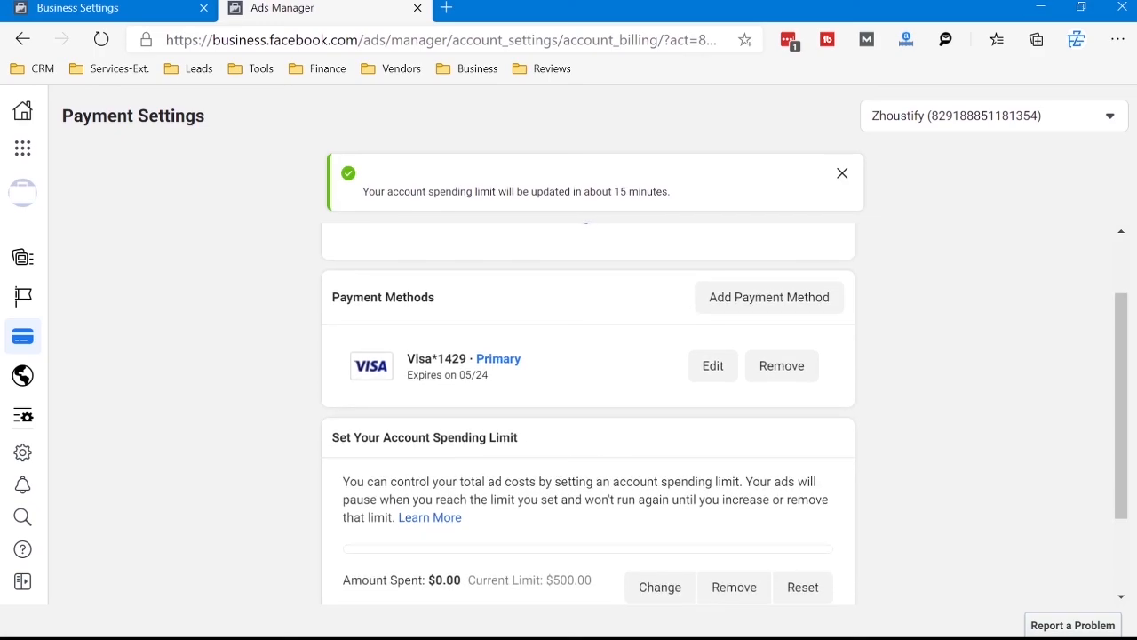
pyautogui.moveTo(462, 517); pyautogui.dragTo(496, 499)
pyautogui.moveTo(488, 499); pyautogui.dragTo(343, 482)
pyautogui.click(343, 482)
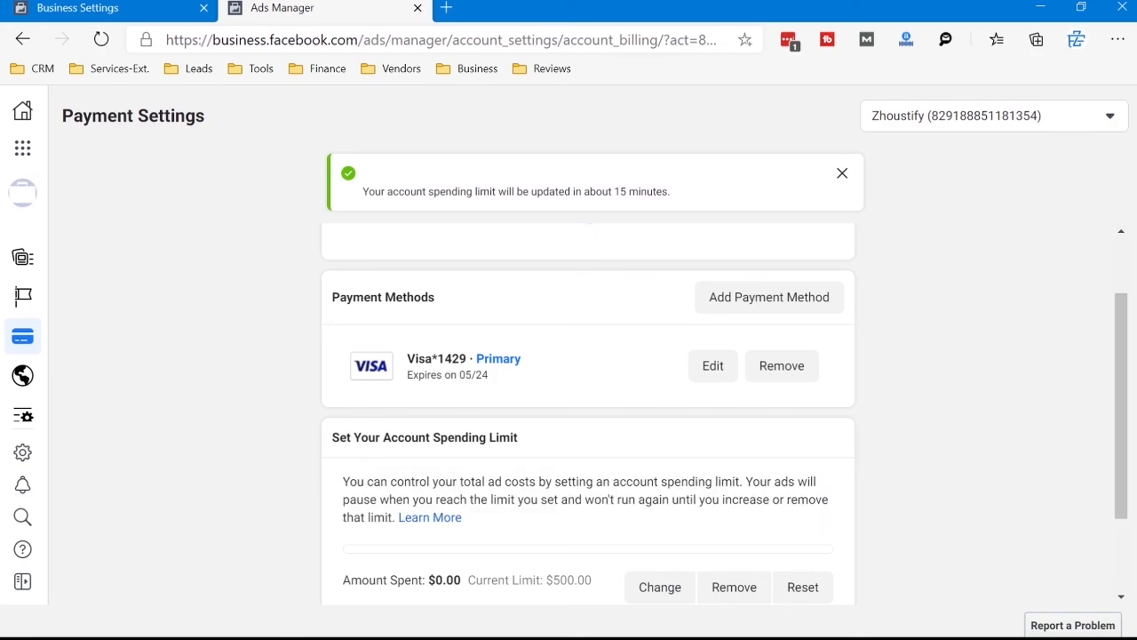